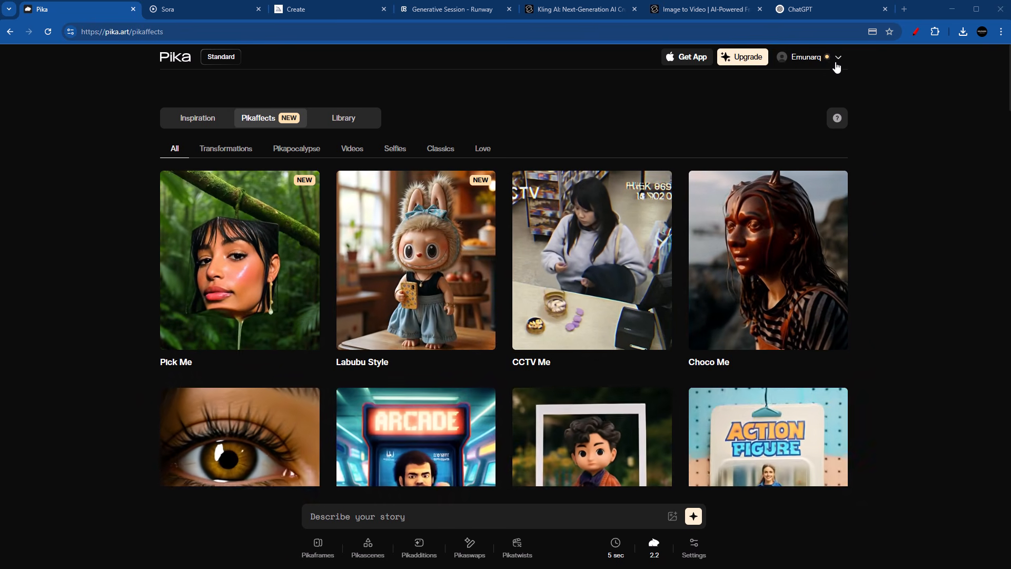
Step: Check the remaining credits on the account's Standard plan
{"action": "left_click", "coordinate": [838, 61]}
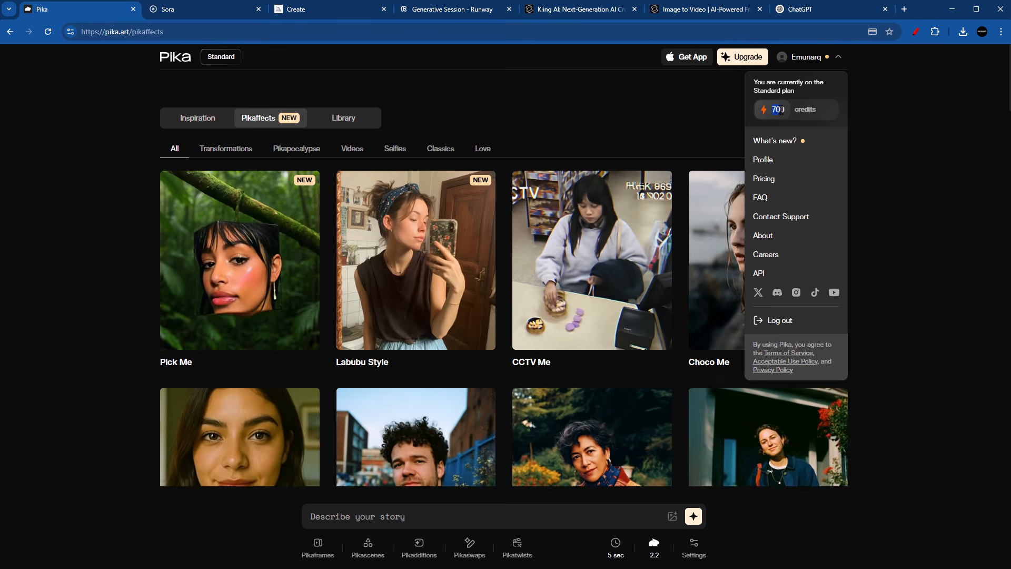
{"action": "left_click_drag", "start_coordinate": [781, 111], "coordinate": [785, 109]}
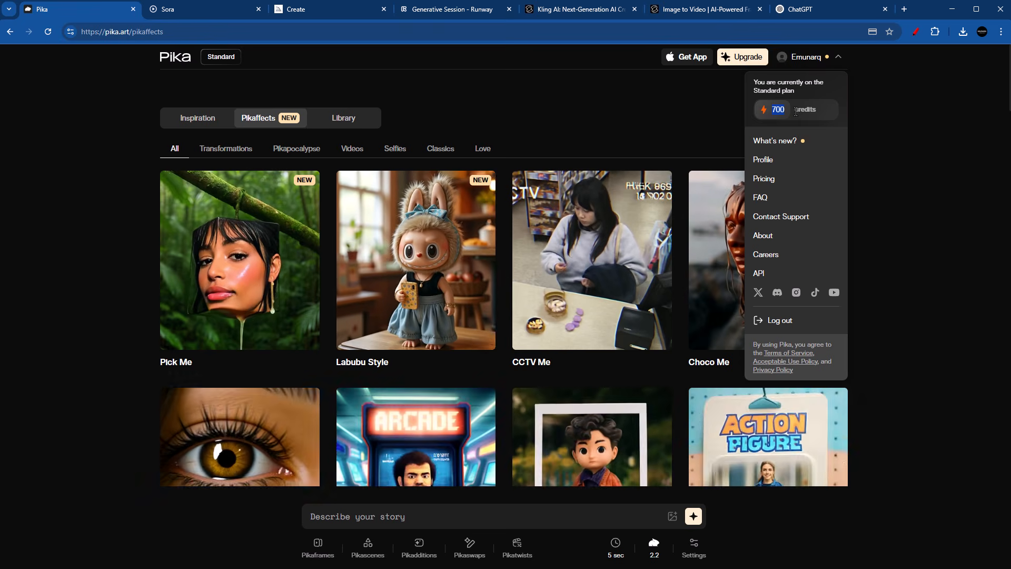
{"action": "left_click", "coordinate": [906, 258]}
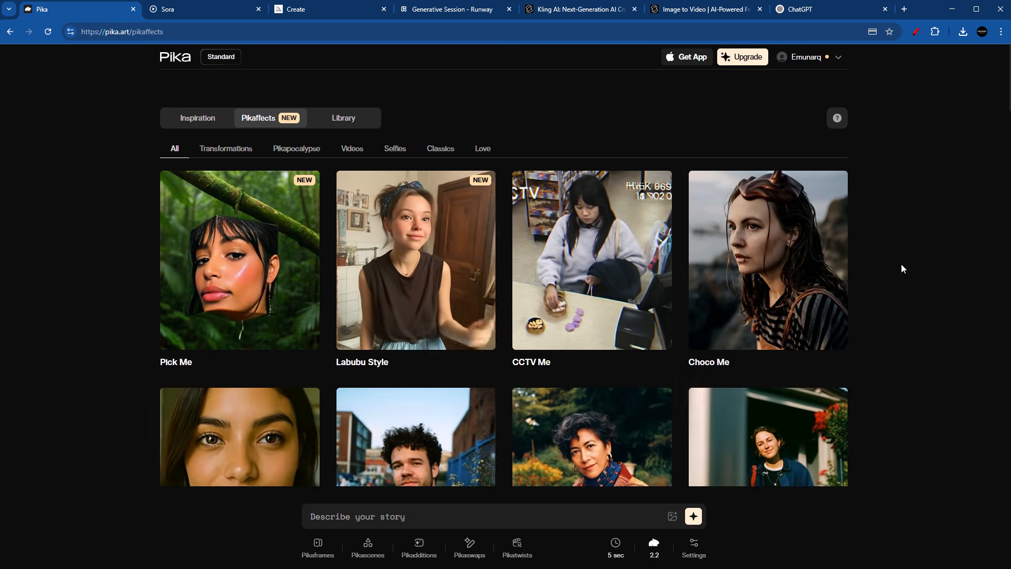
Step: Start a Pikaframes animation, upload the capsule image as the first frame and check the available model version
{"action": "left_click", "coordinate": [318, 548]}
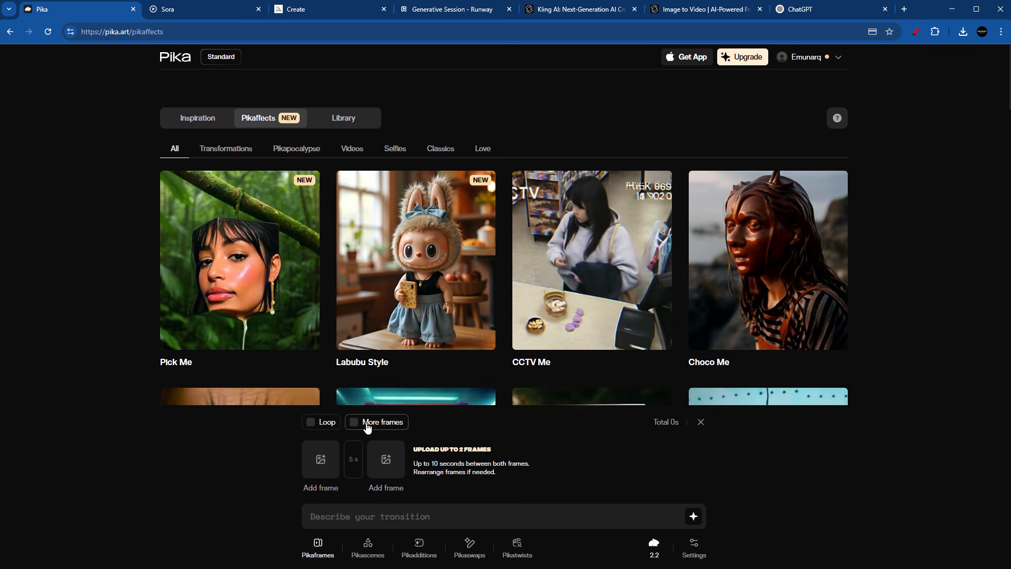
{"action": "left_click", "coordinate": [349, 462]}
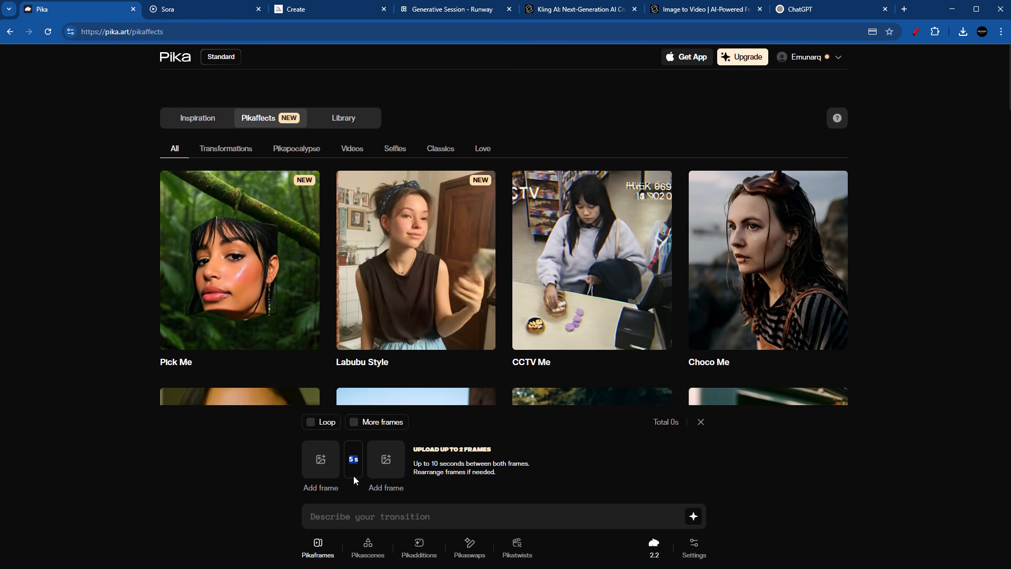
{"action": "left_click", "coordinate": [318, 470]}
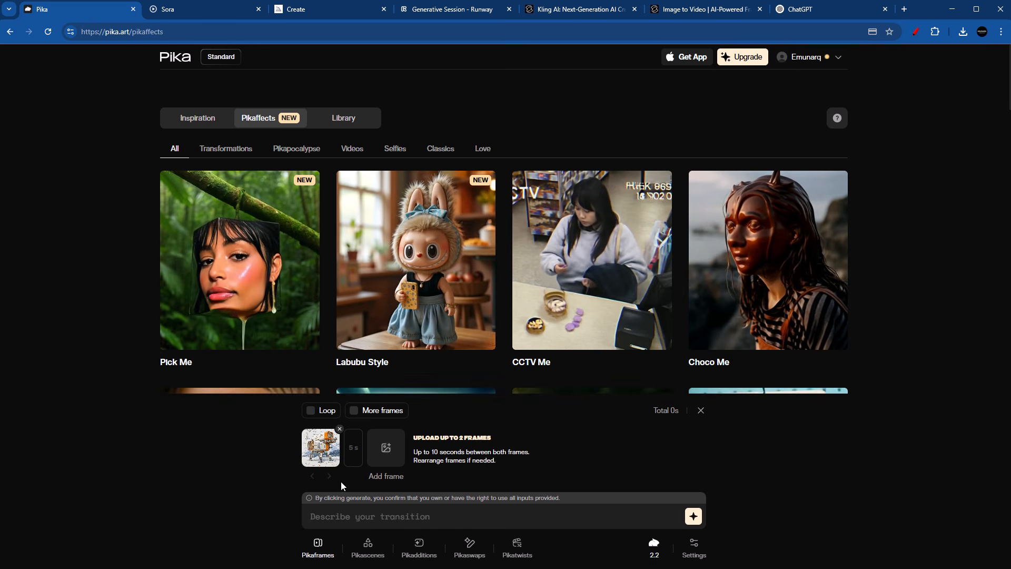
{"action": "left_click", "coordinate": [653, 548]}
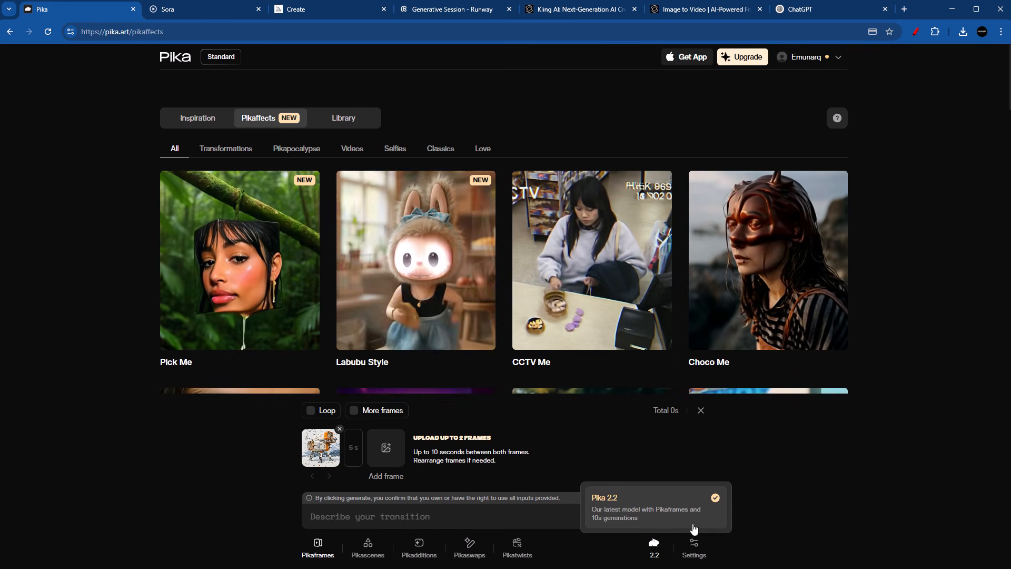
Step: Write the transition prompt "Nomadic architectural capsule walking with it's robotic legs while camera follows it, slow, in order"
{"action": "left_click", "coordinate": [464, 509]}
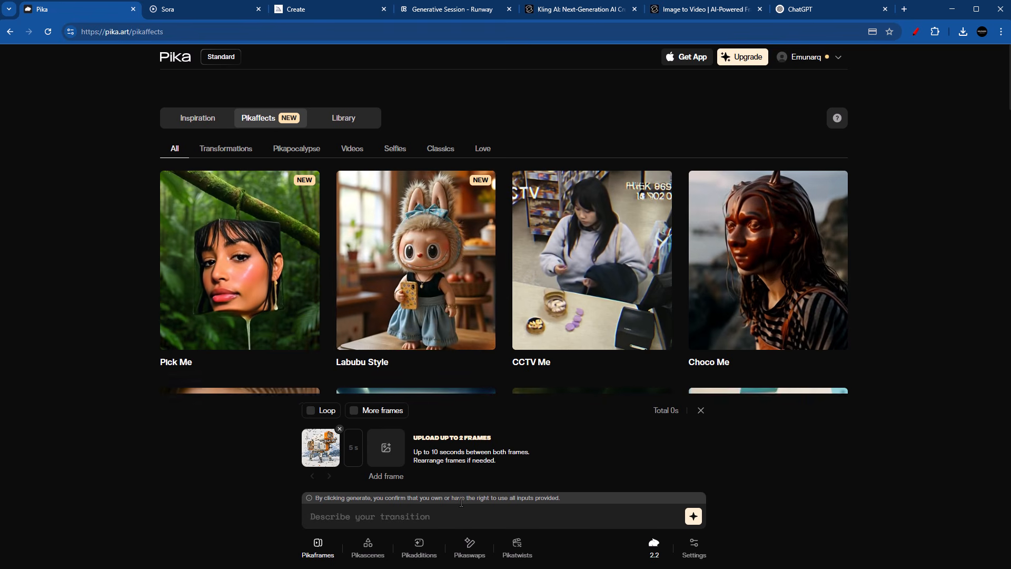
{"action": "type", "text": "Nomadic architectural c"}
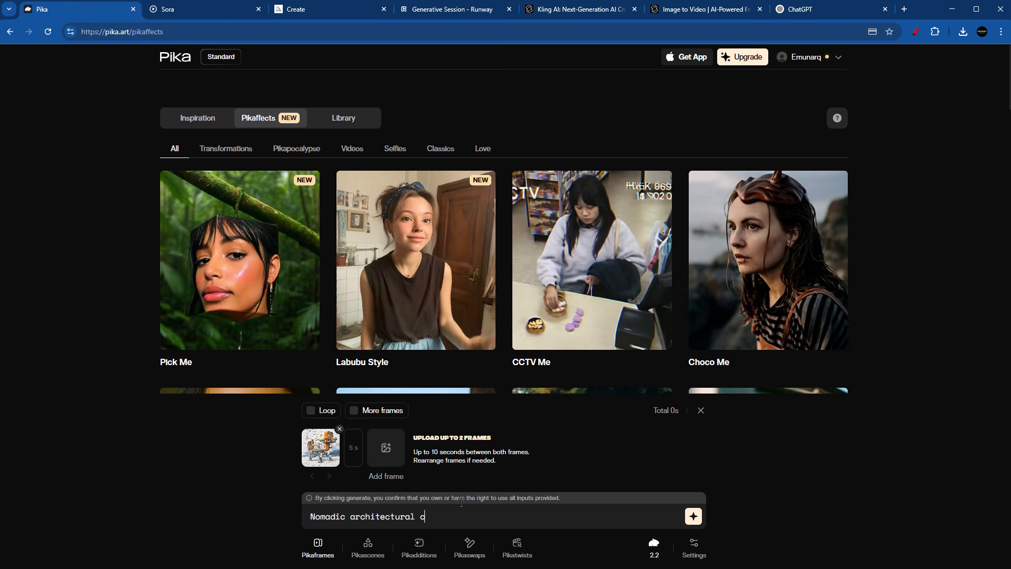
{"action": "type", "text": "g with"}
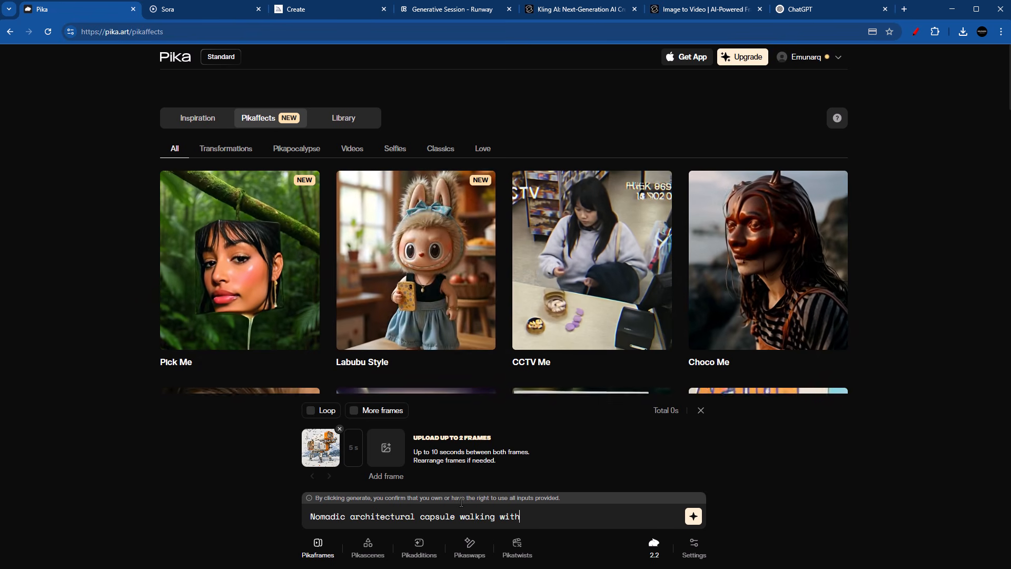
{"action": "type", "text": " it;s"}
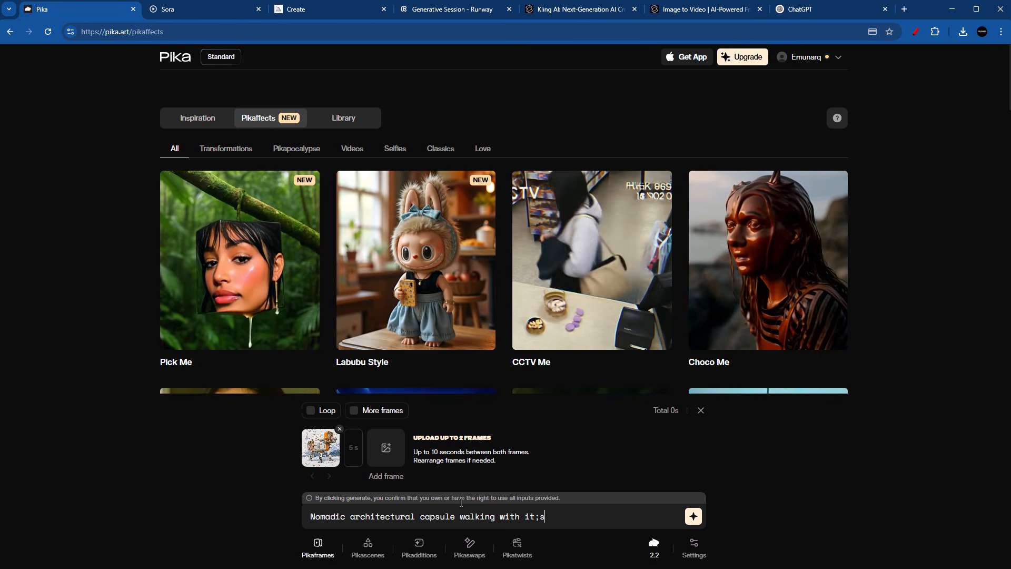
{"action": "key", "text": "BackSpace"}
{"action": "key", "text": "BackSpace"}
{"action": "type", "text": "'s robotic legs while camera follows it"}
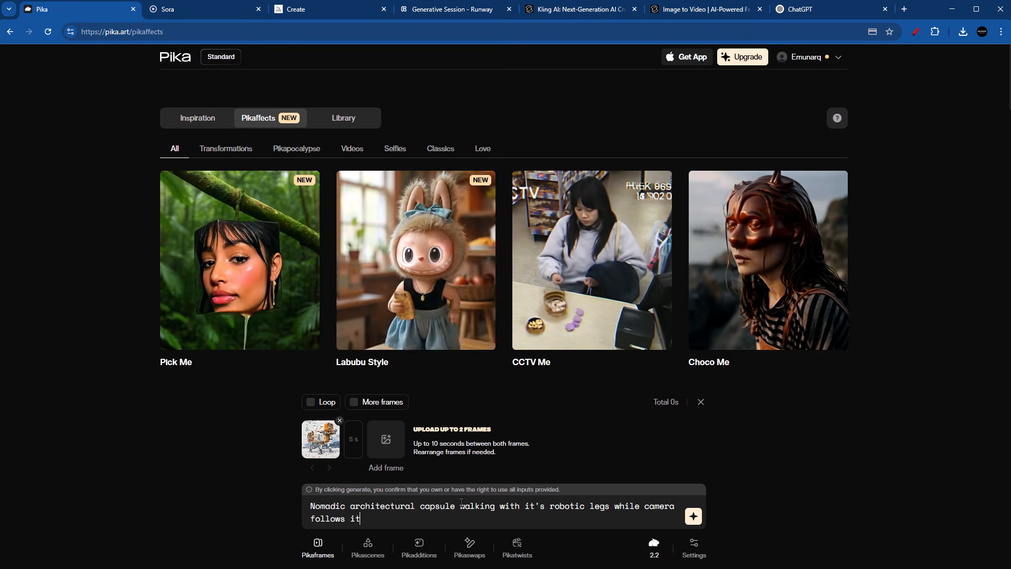
{"action": "type", "text": ", slo"}
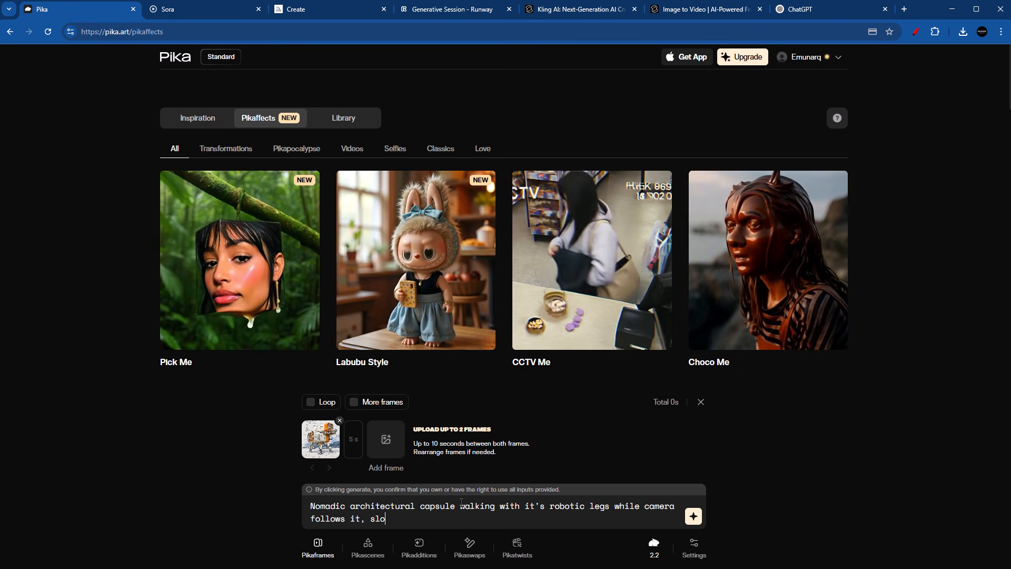
{"action": "type", "text": "w"}
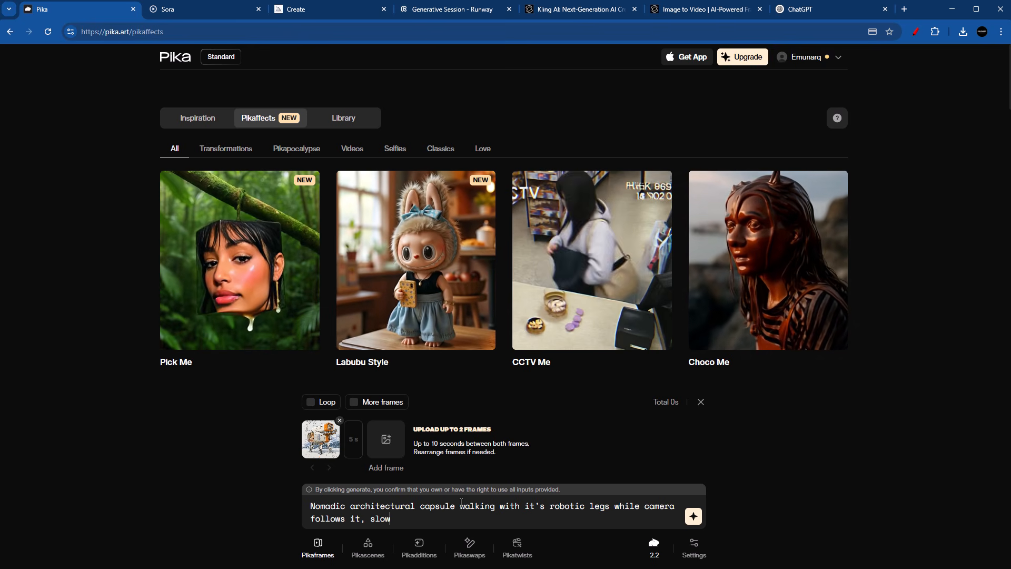
{"action": "type", "text": ", in order"}
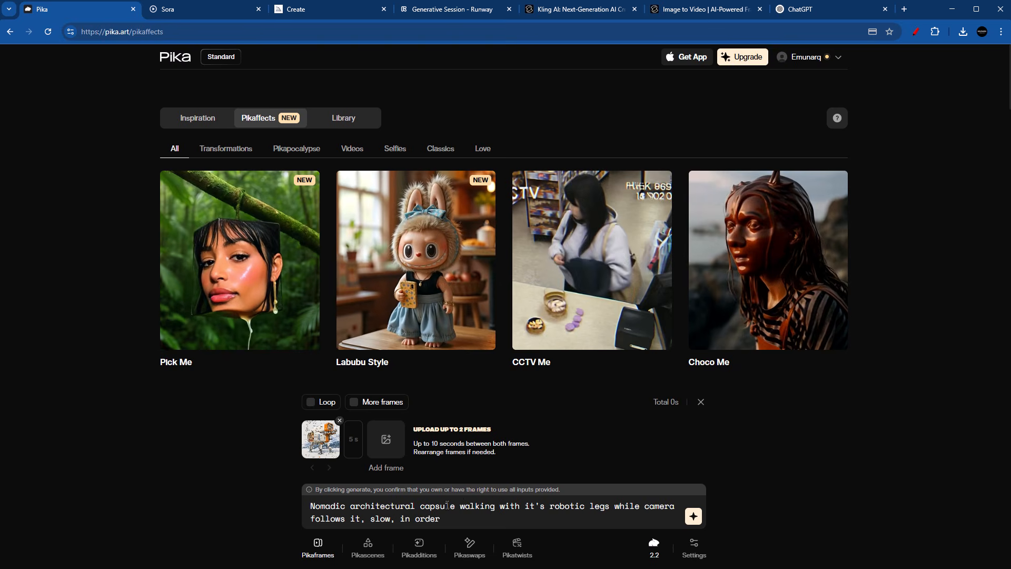
Step: Generate the capsule animation with Loop enabled and open the resulting video enlarged
{"action": "key", "text": "Return"}
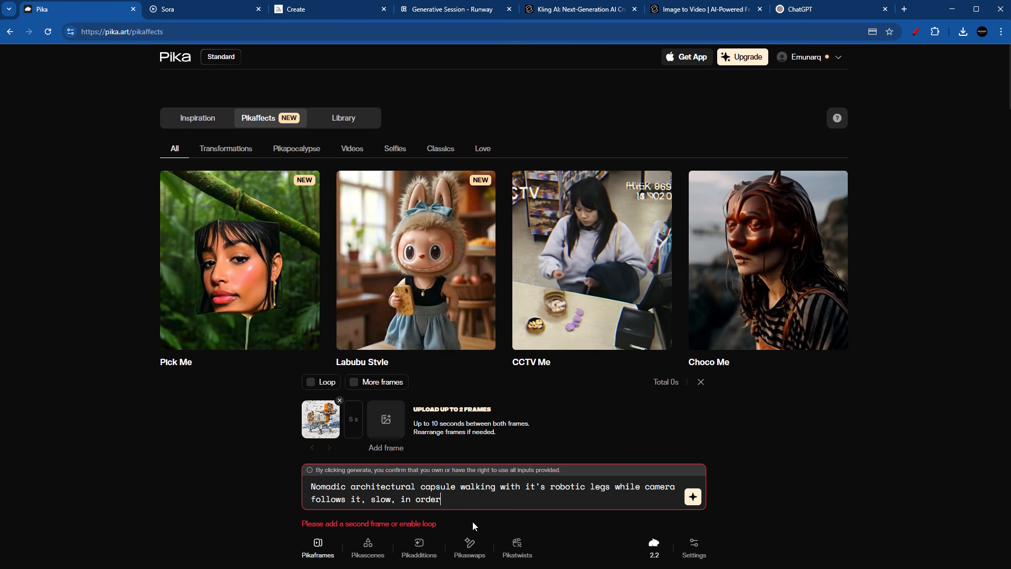
{"action": "left_click", "coordinate": [311, 381]}
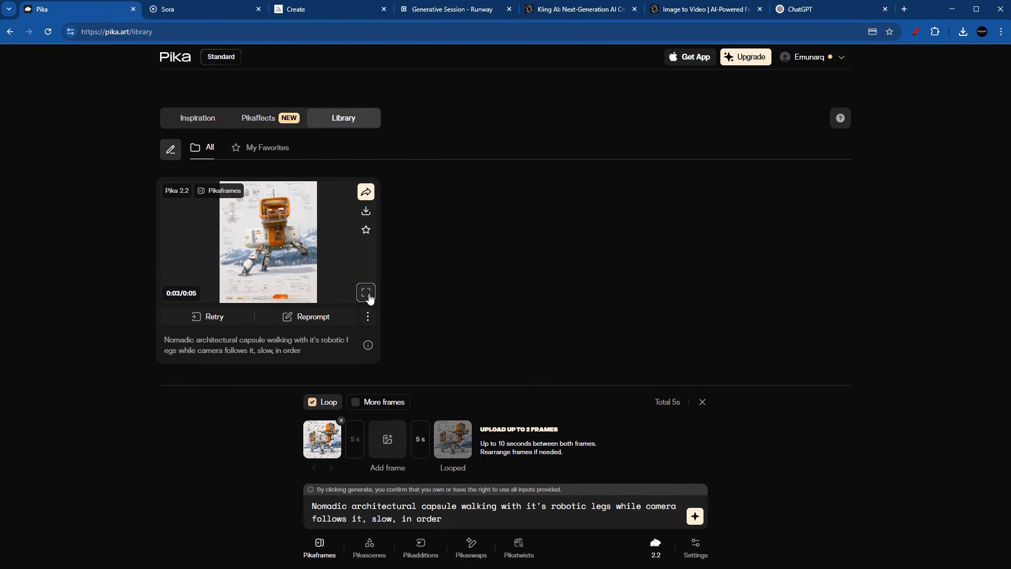
{"action": "left_click", "coordinate": [369, 295]}
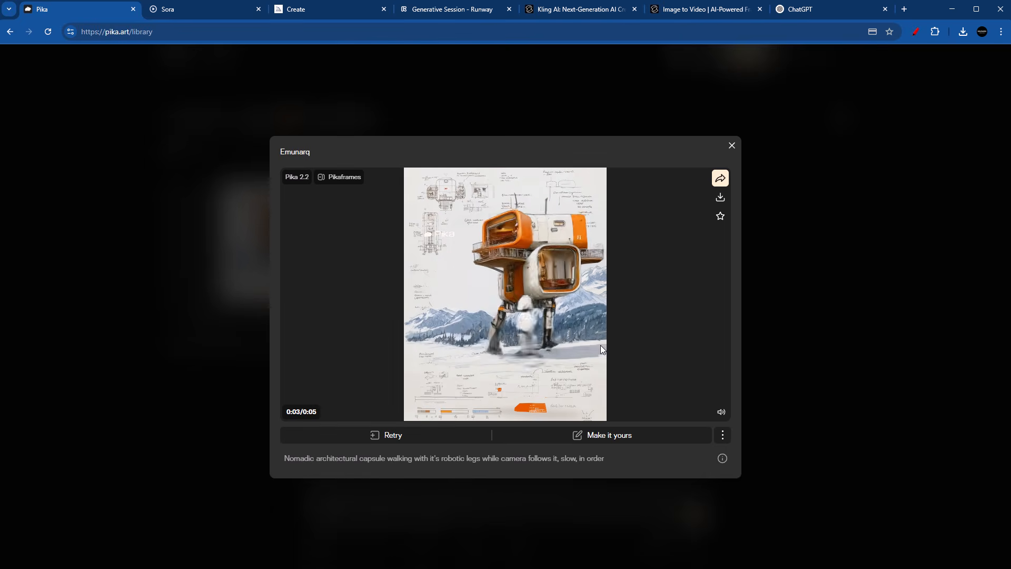
Step: Switch to ChatGPT and request a Pika Labs animation for the attached capsule image, with natural leg movement, a following camera and no shape change
{"action": "left_click", "coordinate": [797, 9]}
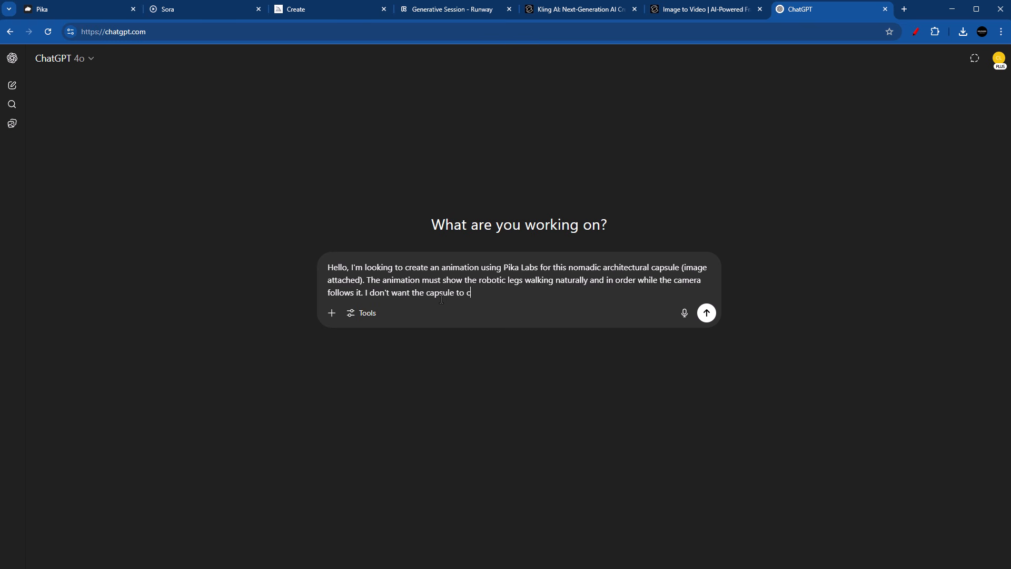
{"action": "left_click", "coordinate": [332, 313]}
{"action": "left_click", "coordinate": [428, 349]}
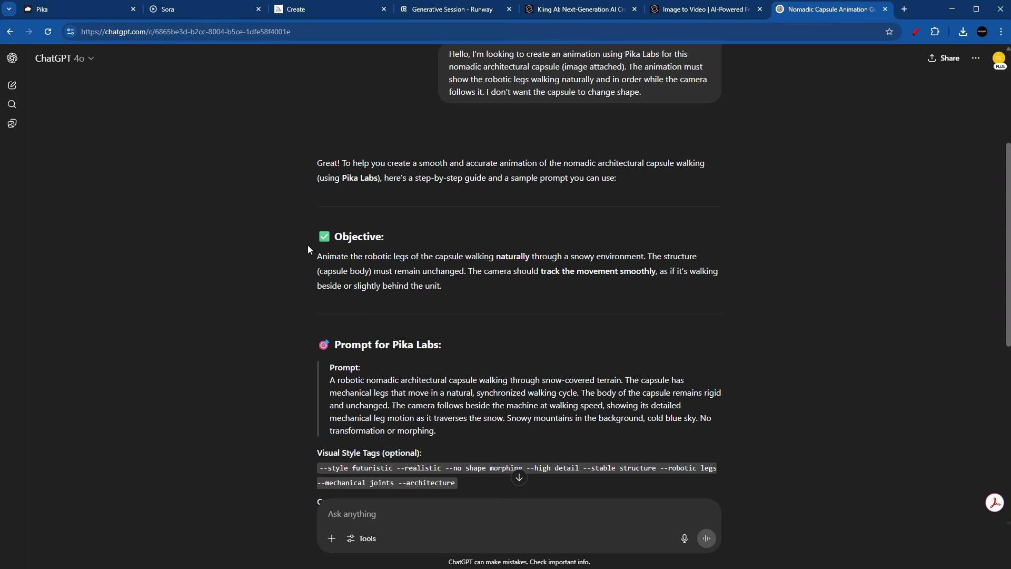
Step: Read the Objective section of the reply and copy the suggested Pika Labs prompt text
{"action": "left_click_drag", "start_coordinate": [348, 258], "coordinate": [485, 293]}
{"action": "left_click", "coordinate": [401, 267]}
{"action": "left_click_drag", "start_coordinate": [452, 291], "coordinate": [301, 316]}
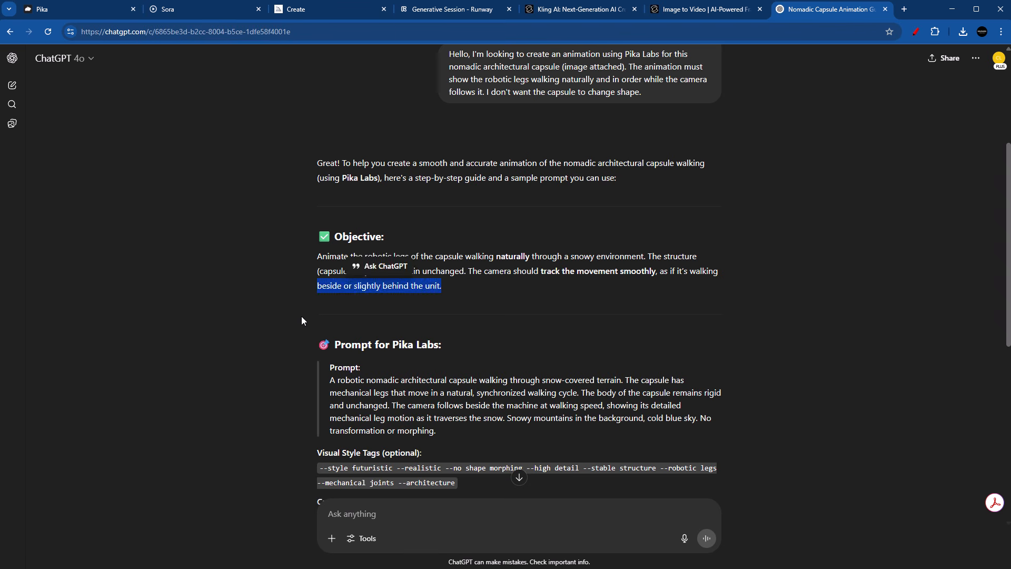
{"action": "left_click", "coordinate": [301, 316]}
{"action": "scroll", "coordinate": [533, 358], "scroll_direction": "down", "scroll_amount": 3}
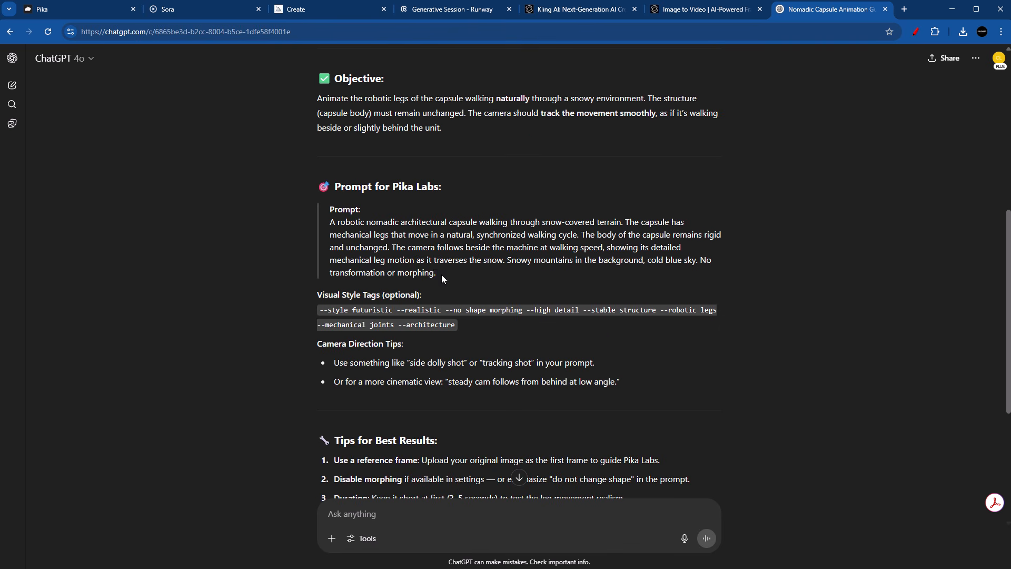
{"action": "left_click_drag", "start_coordinate": [442, 278], "coordinate": [345, 231]}
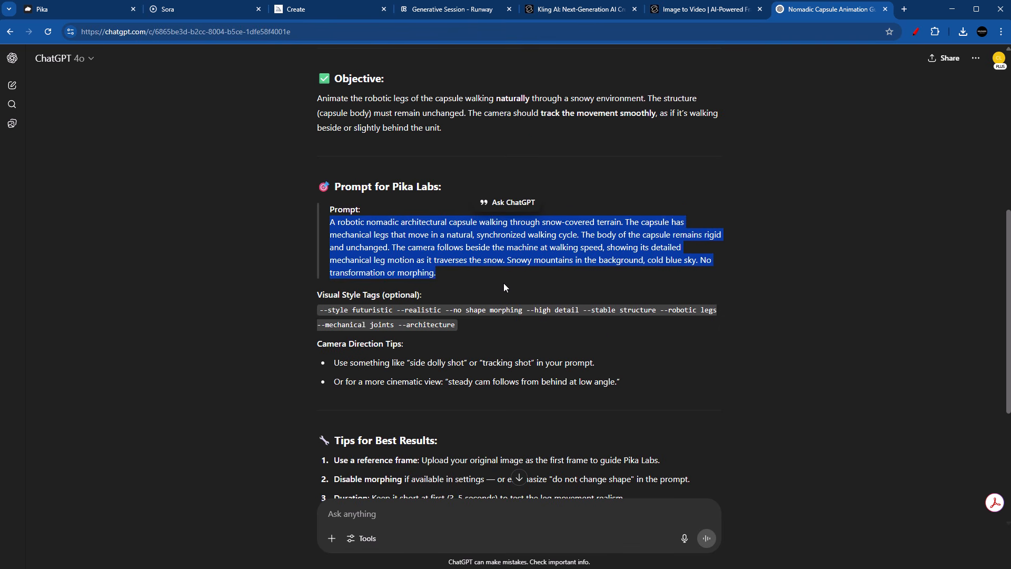
Step: Switch back to Pika, generate another looped animation with the copied prompt replacing the old one, and watch the result enlarged
{"action": "left_click", "coordinate": [79, 9]}
{"action": "left_click", "coordinate": [731, 145]}
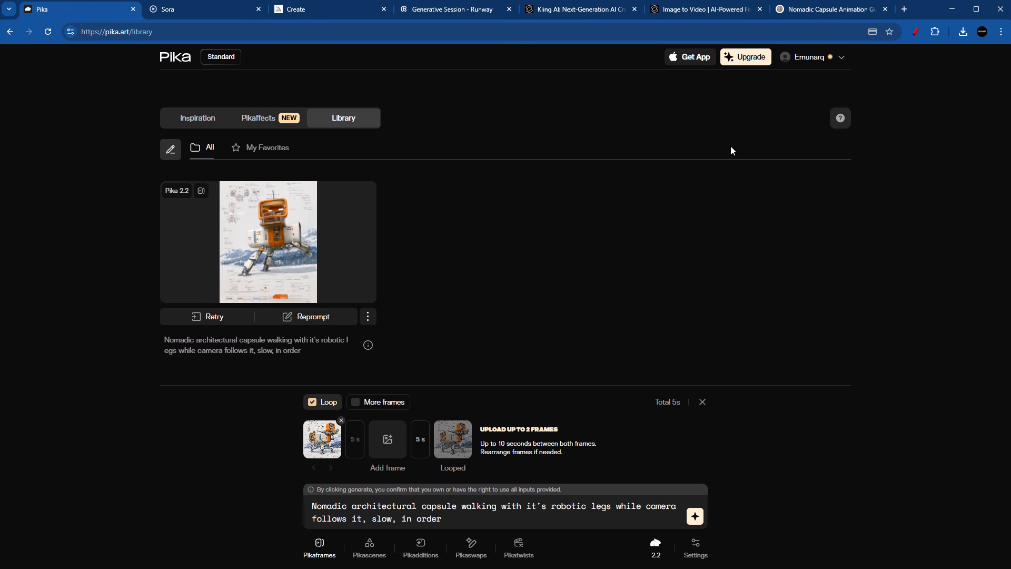
{"action": "key", "text": "ctrl+a"}
{"action": "key", "text": "ctrl+v"}
{"action": "key", "text": "Return"}
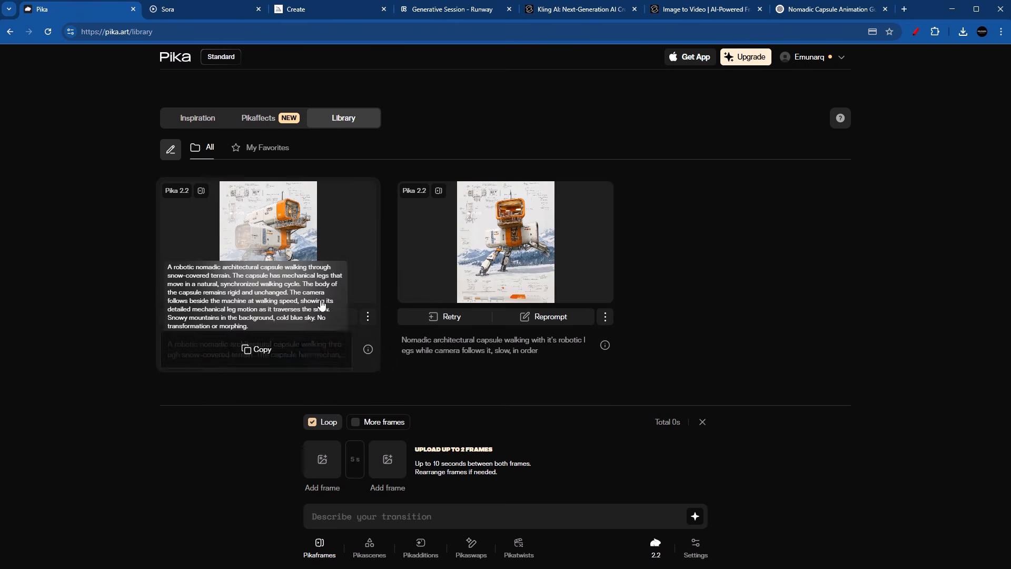
{"action": "left_click", "coordinate": [364, 295]}
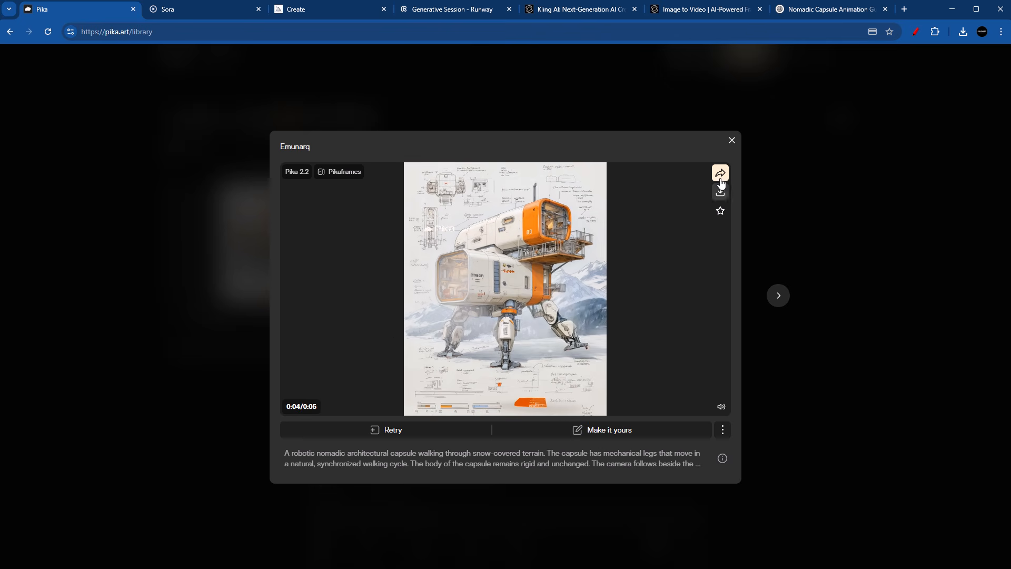
{"action": "left_click", "coordinate": [732, 140]}
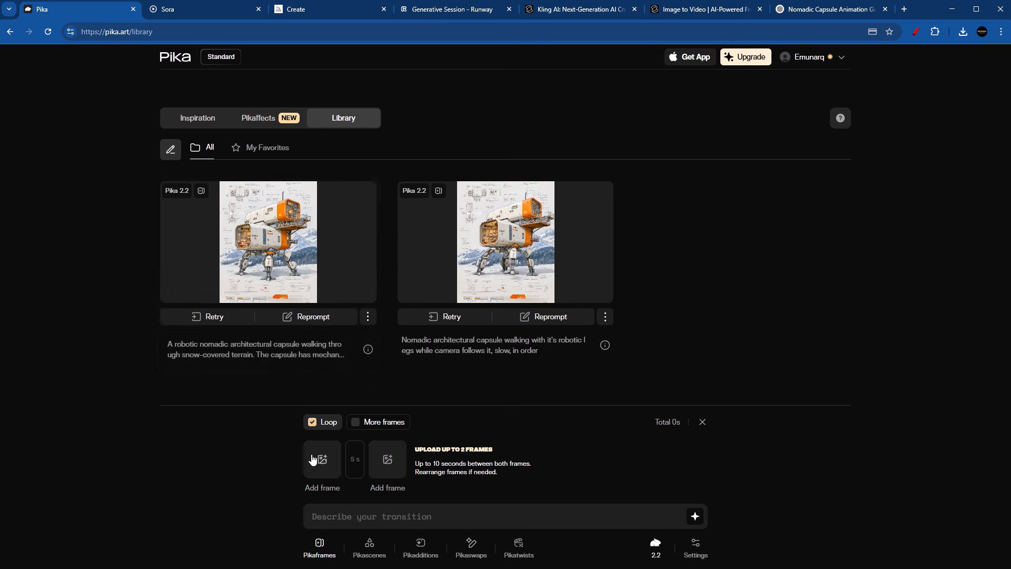
Step: Switch to Sora, set the generation type to Video and upload the capsule image from the device
{"action": "left_click", "coordinate": [173, 11]}
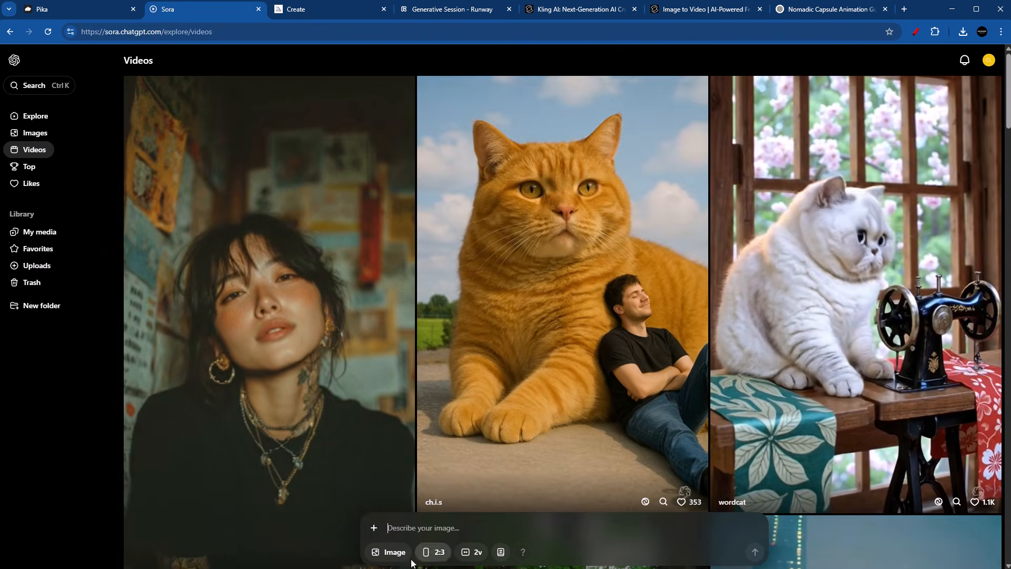
{"action": "left_click", "coordinate": [389, 551]}
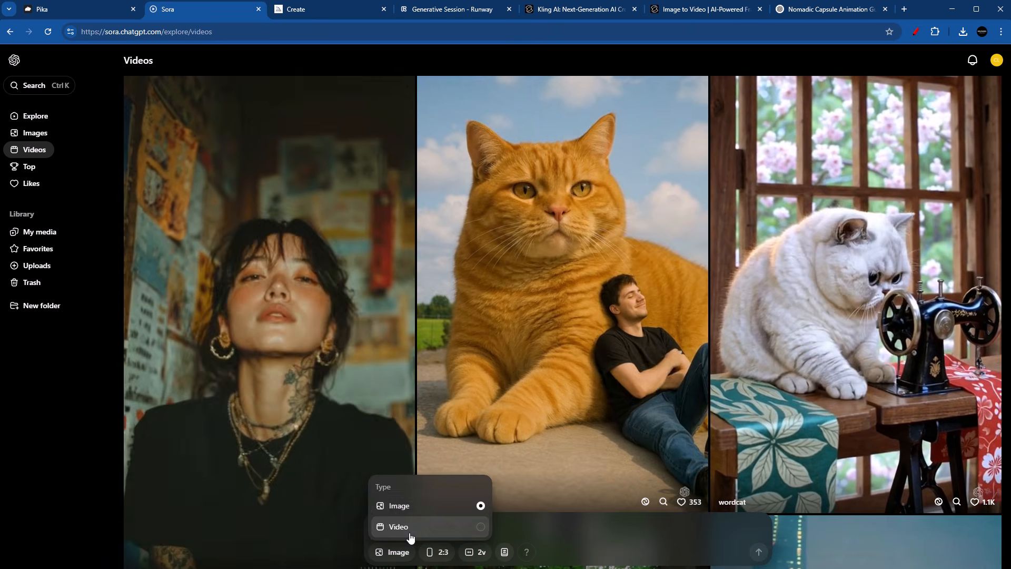
{"action": "left_click", "coordinate": [401, 526]}
{"action": "left_click", "coordinate": [374, 528]}
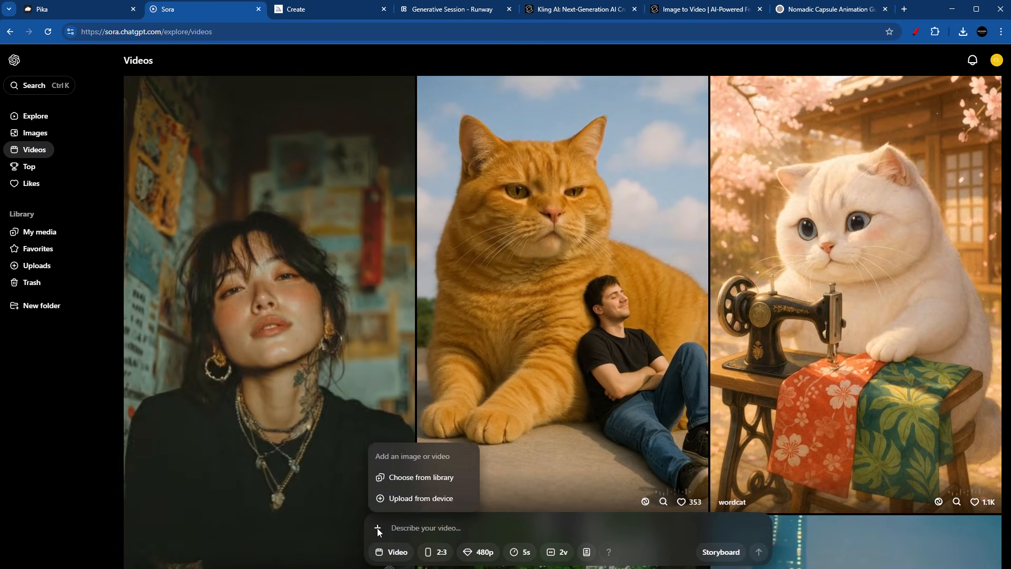
{"action": "left_click", "coordinate": [425, 508]}
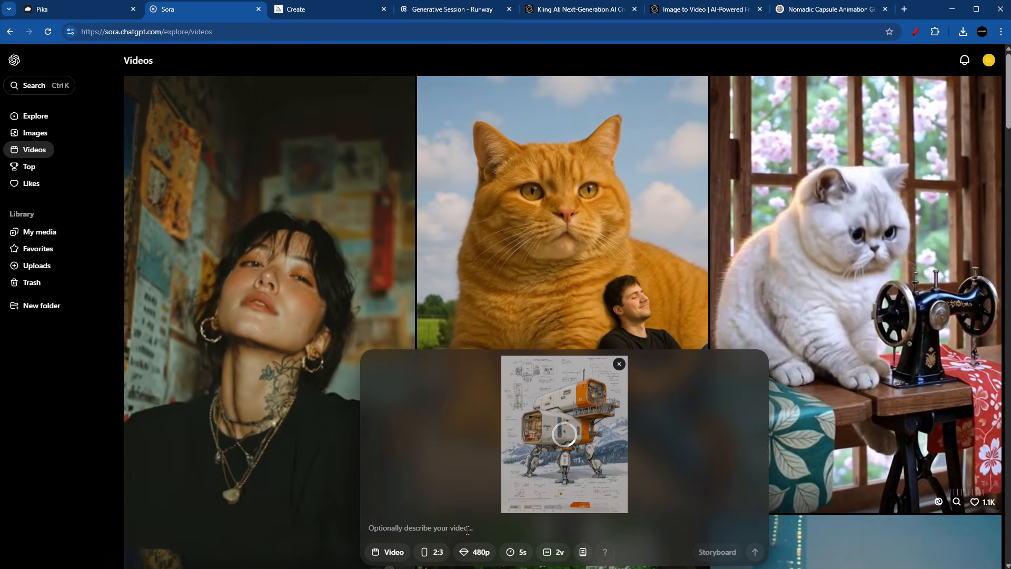
Step: Copy the "Nomadic architectural capsule walking" prompt from the Pika library and use it to generate the Sora video
{"action": "left_click", "coordinate": [83, 10]}
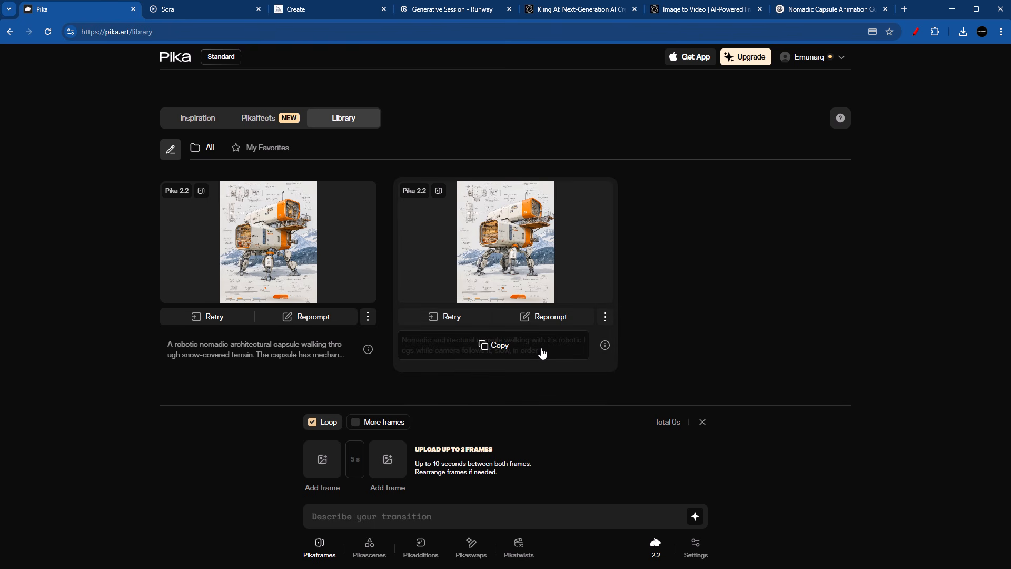
{"action": "left_click", "coordinate": [541, 352]}
{"action": "key", "text": "ctrl+Tab"}
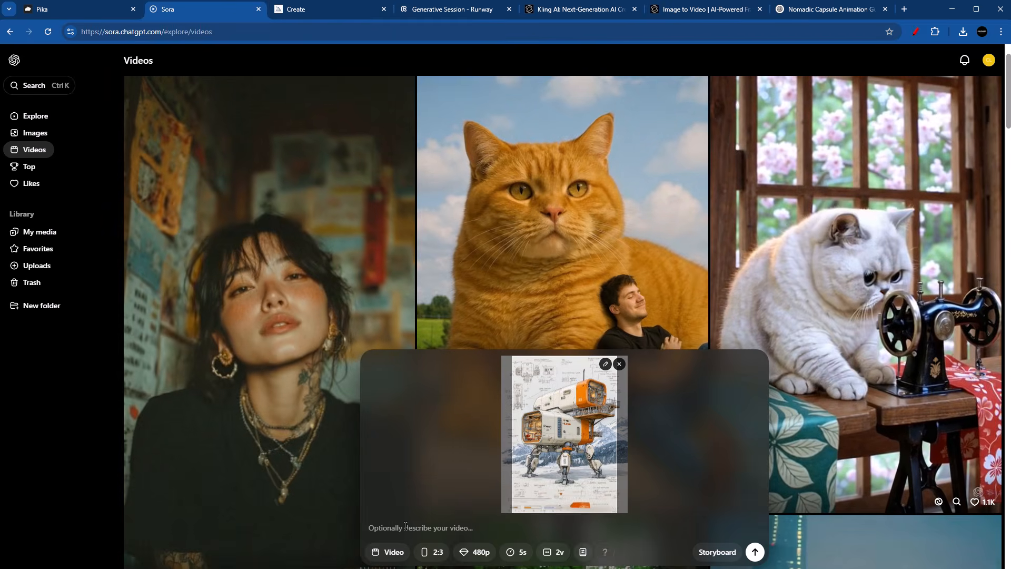
{"action": "key", "text": "ctrl+v"}
{"action": "left_click", "coordinate": [755, 552]}
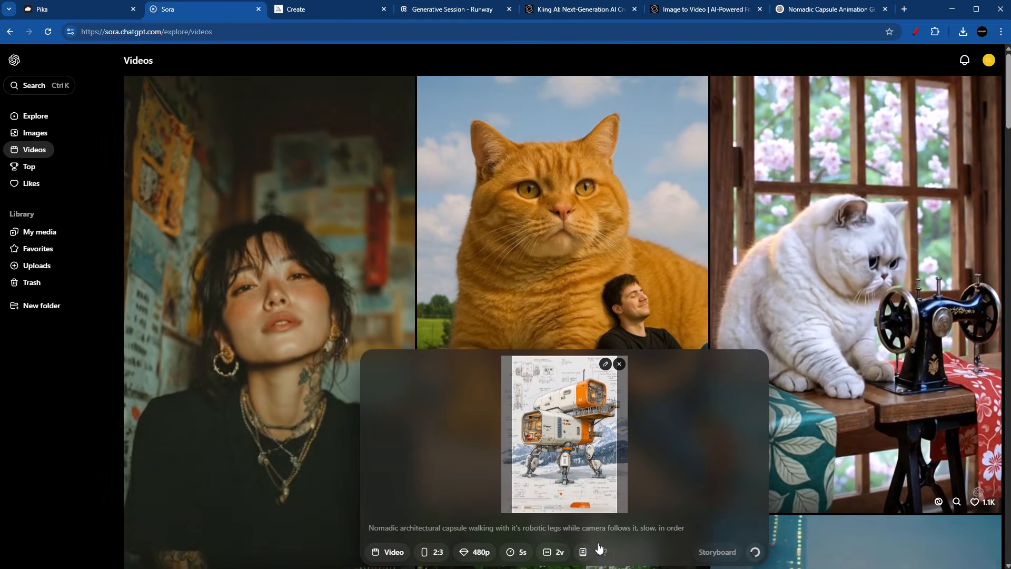
Step: Check the resolution choices available for the Sora video
{"action": "left_click", "coordinate": [477, 552]}
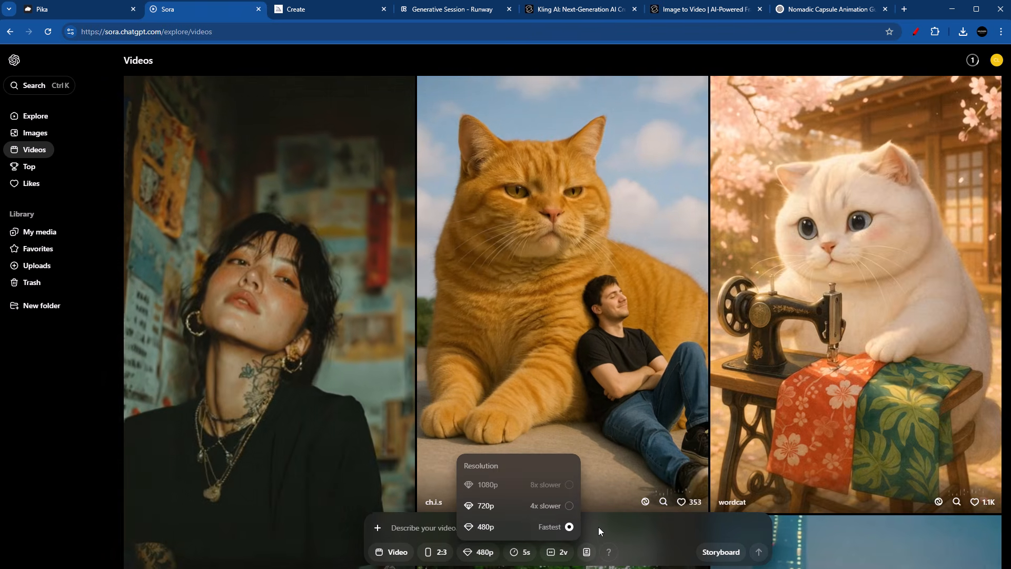
{"action": "left_click", "coordinate": [599, 527]}
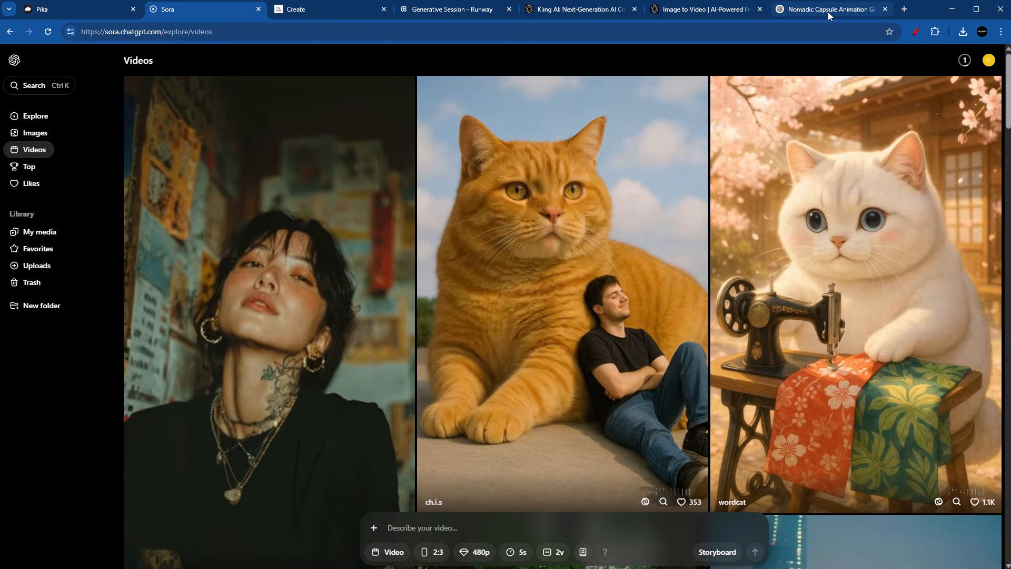
Step: Switch to ChatGPT, request a prompt based on the same initial parameters but for Sora, and copy the suggested prompt text
{"action": "left_click", "coordinate": [827, 9]}
{"action": "scroll", "coordinate": [504, 439], "scroll_direction": "down", "scroll_amount": 5}
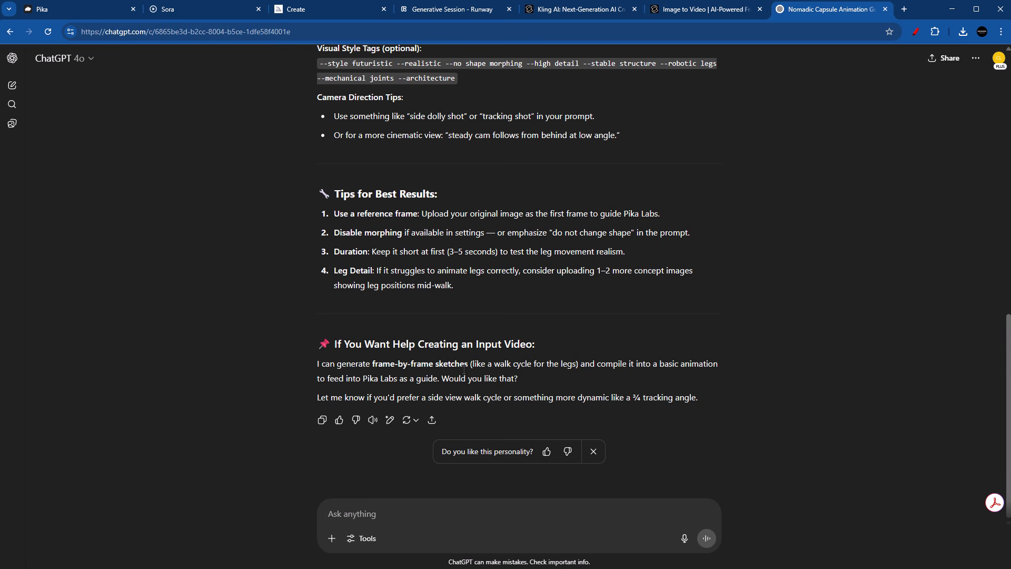
{"action": "type", "text": "Now please create a prompt bas"}
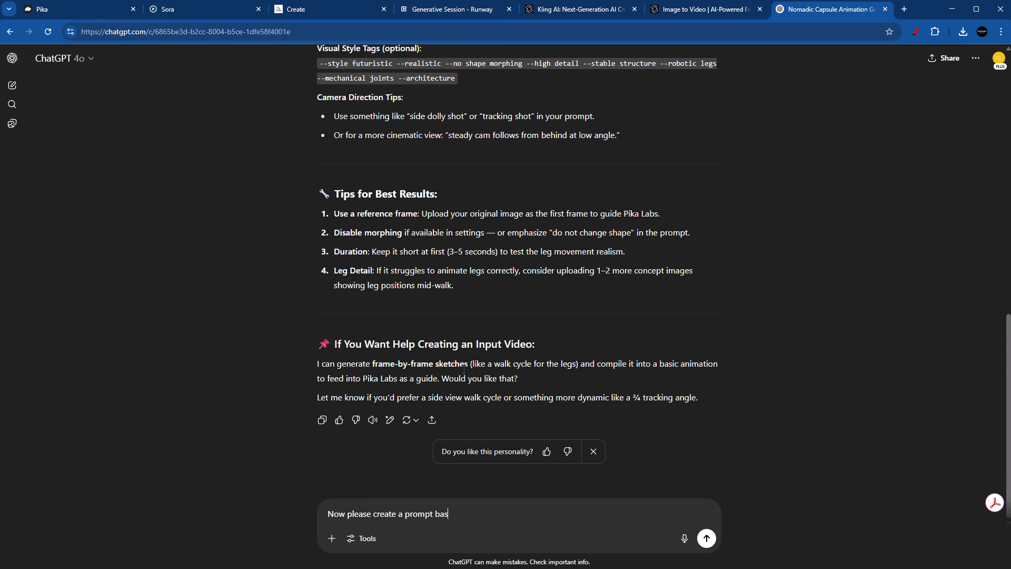
{"action": "type", "text": "ed on the same initial parameters but for sora"}
{"action": "key", "text": "Return"}
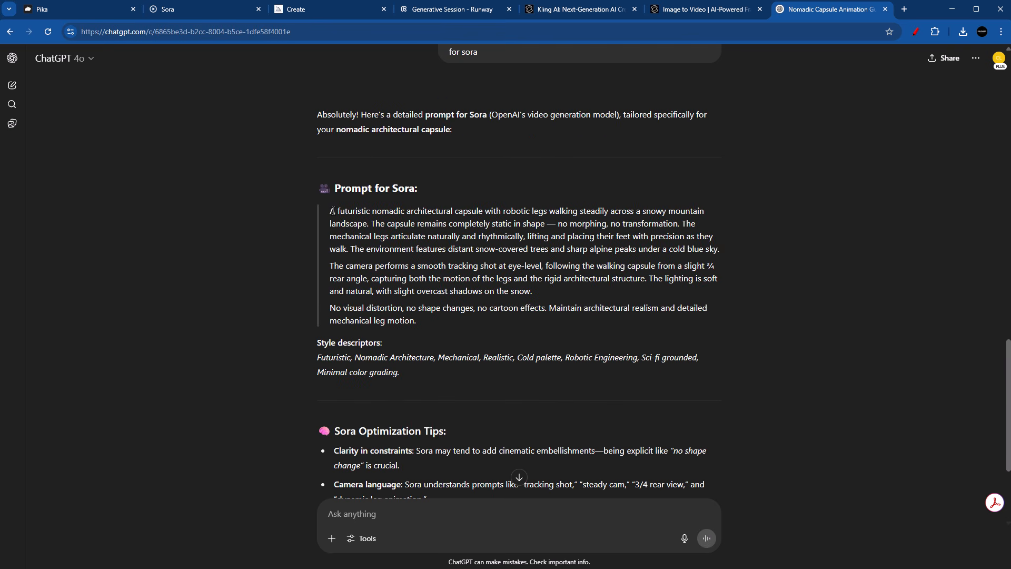
{"action": "left_click_drag", "start_coordinate": [329, 211], "coordinate": [467, 333]}
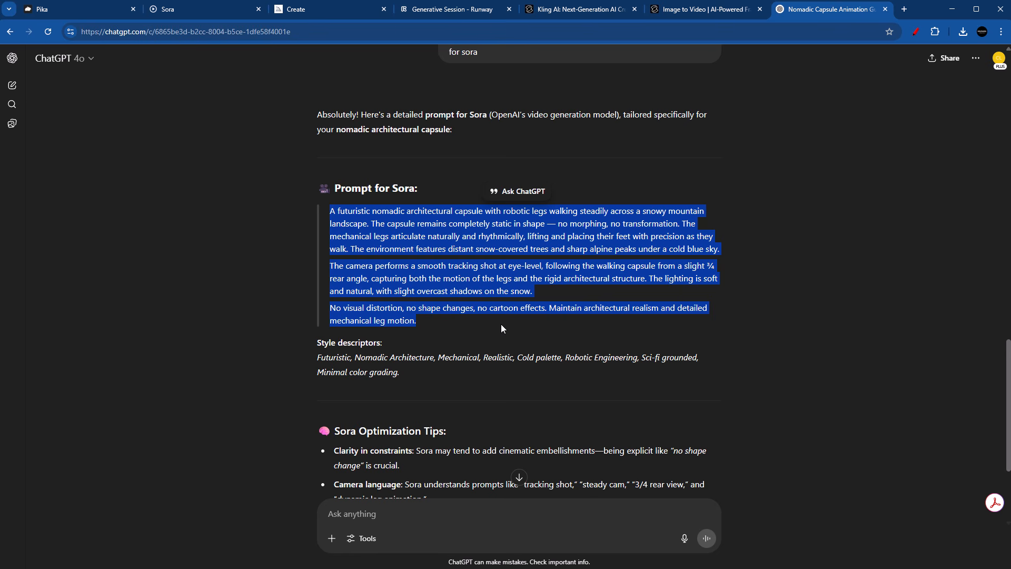
Step: Switch back to Sora, open the finished capsule generation from the notifications and watch both video variants
{"action": "left_click", "coordinate": [198, 10]}
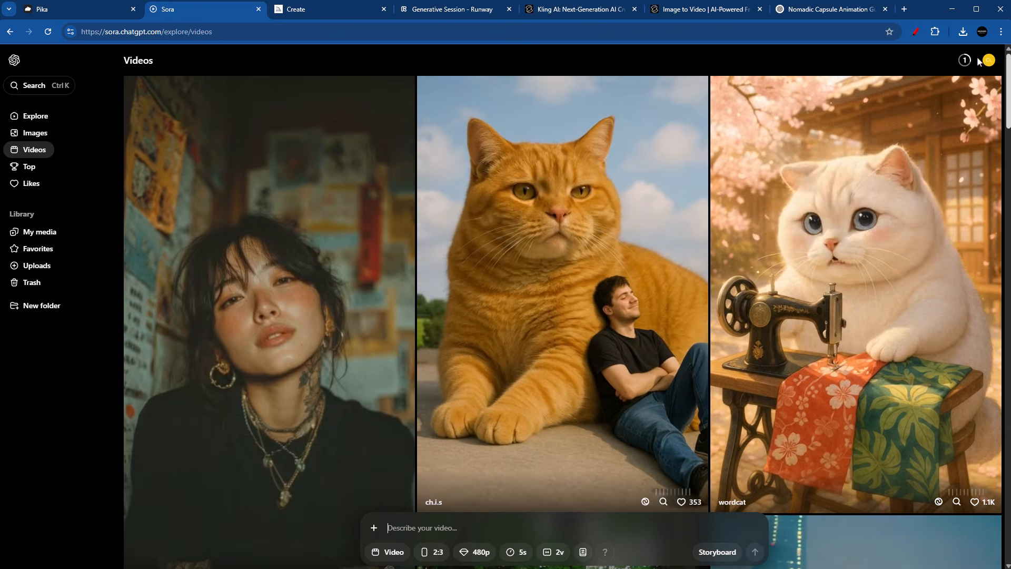
{"action": "left_click", "coordinate": [965, 60]}
{"action": "left_click", "coordinate": [895, 89]}
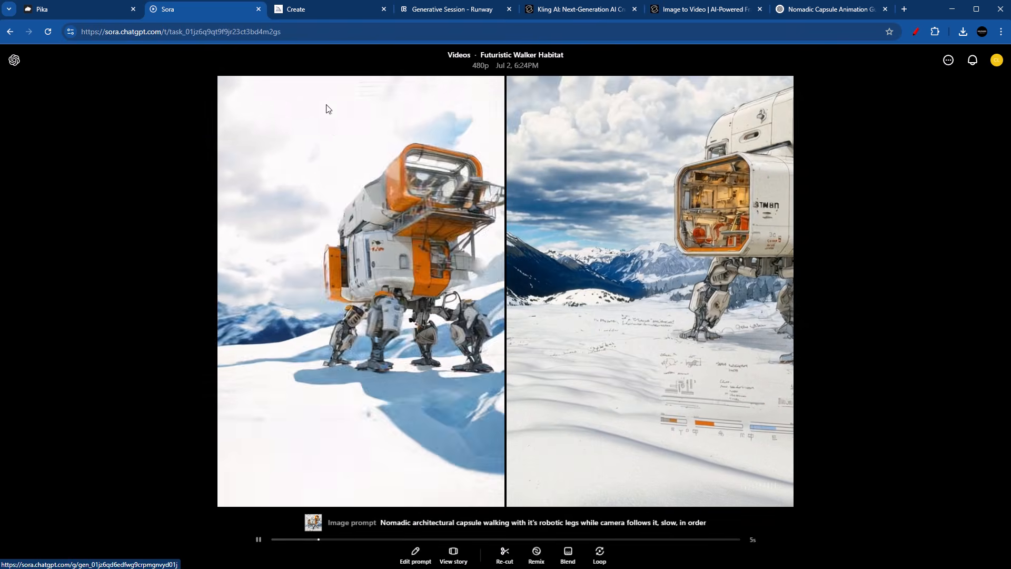
{"action": "key", "text": "Escape"}
Step: Attach the capsule image to a new Sora video, paste in the copied ChatGPT prompt, and check the earlier Pika animations
{"action": "left_click", "coordinate": [377, 528]}
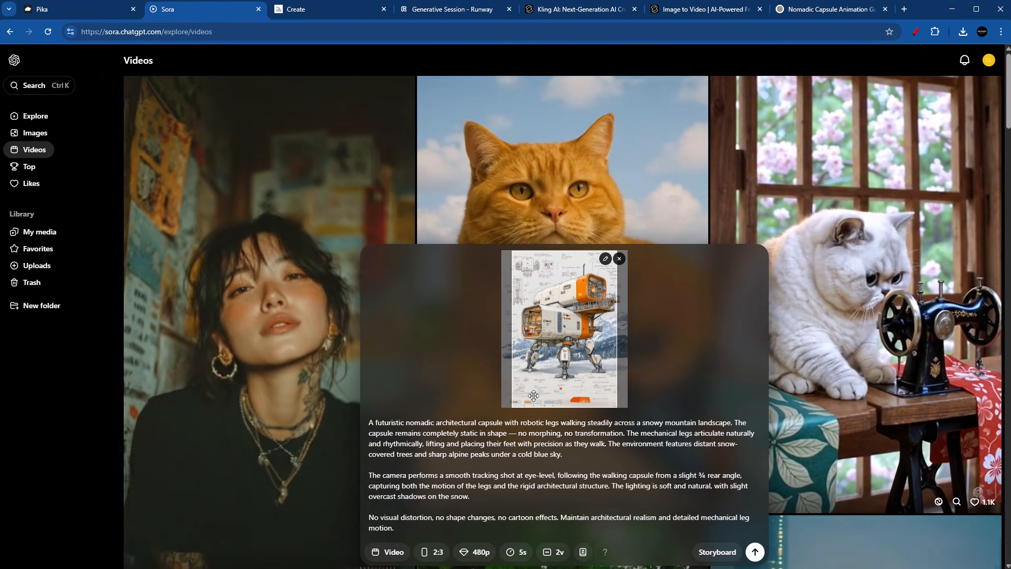
{"action": "left_click", "coordinate": [104, 15]}
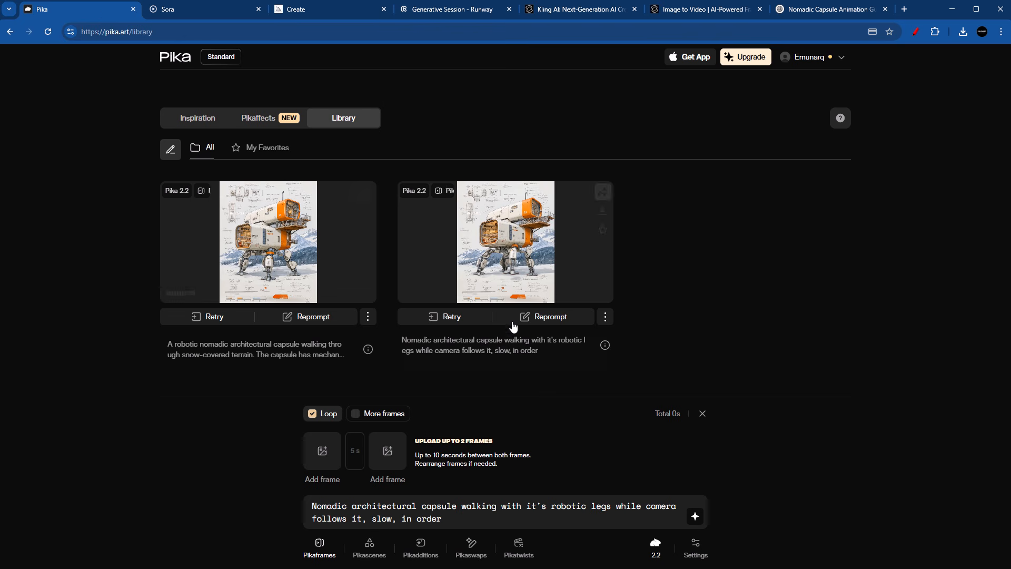
{"action": "key", "text": "ctrl+Tab"}
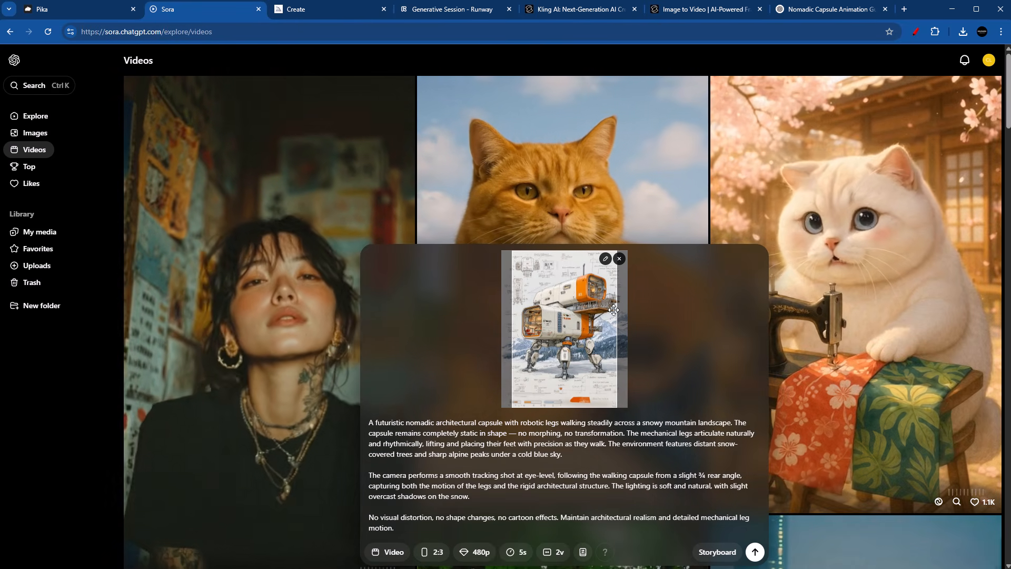
Step: Try the 9:16, 1:1 and 3:2 aspect ratios on the capsule image, return to 2:3 and generate the Sora video
{"action": "left_click", "coordinate": [439, 556]}
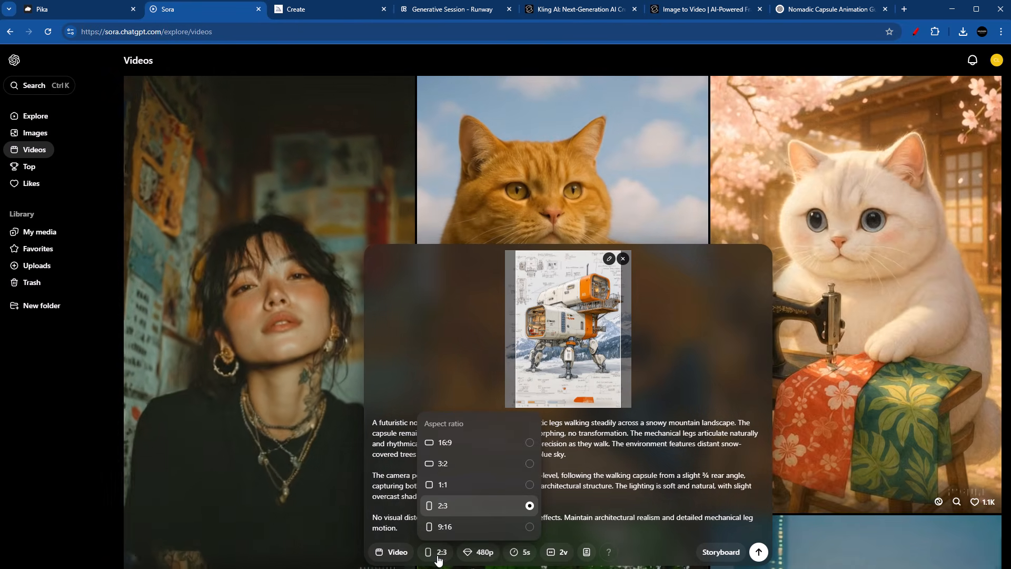
{"action": "left_click", "coordinate": [469, 533]}
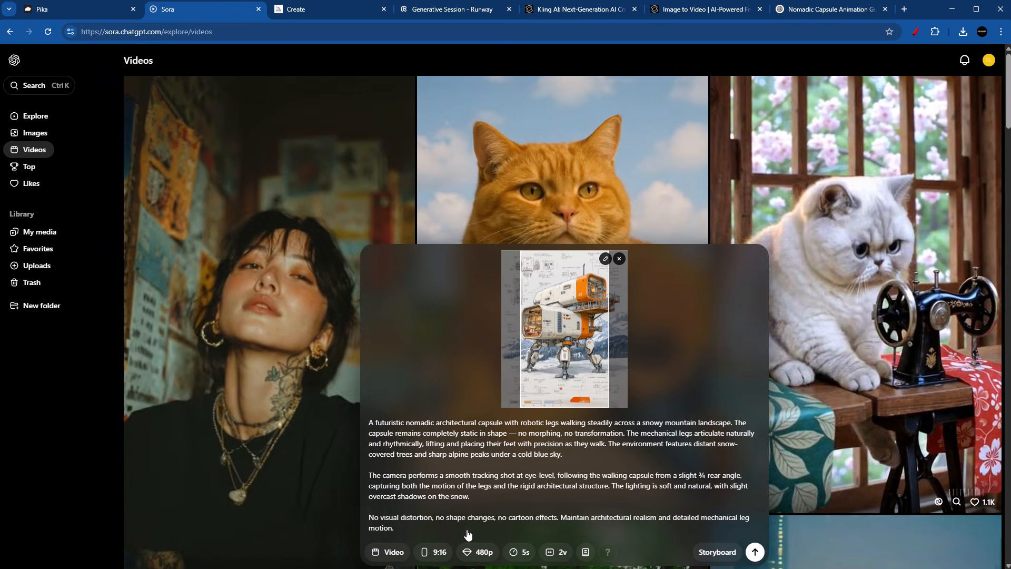
{"action": "left_click", "coordinate": [435, 552]}
{"action": "left_click", "coordinate": [459, 483]}
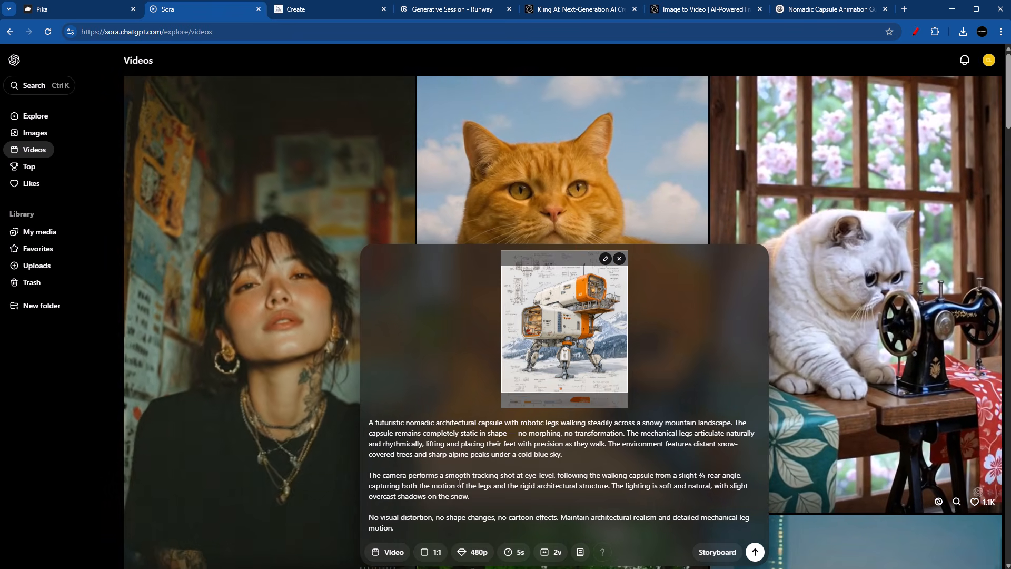
{"action": "left_click", "coordinate": [433, 552]}
{"action": "left_click", "coordinate": [441, 463]}
{"action": "left_click", "coordinate": [433, 552]}
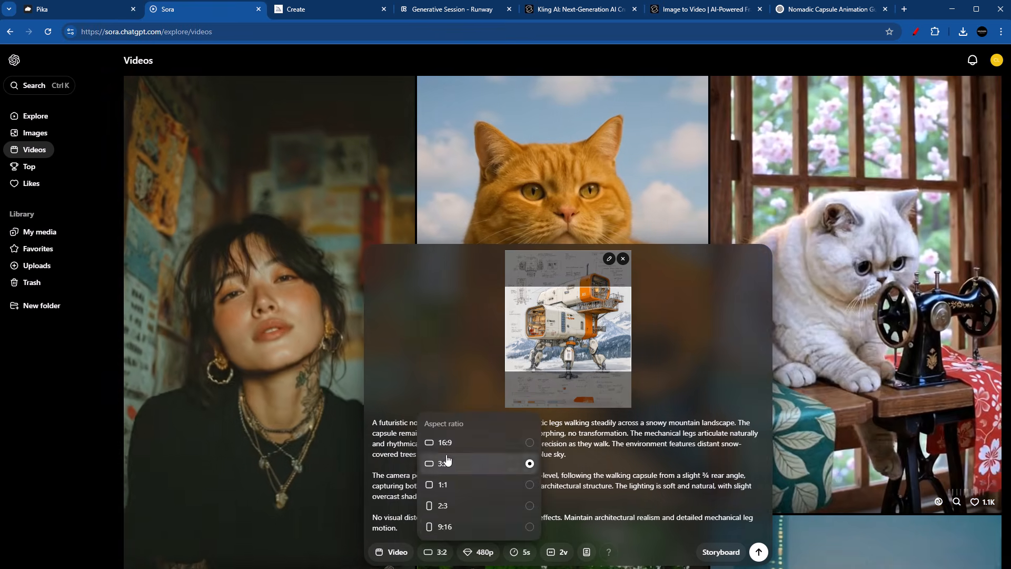
{"action": "left_click", "coordinate": [447, 463]}
{"action": "left_click", "coordinate": [435, 552]}
{"action": "left_click", "coordinate": [454, 506]}
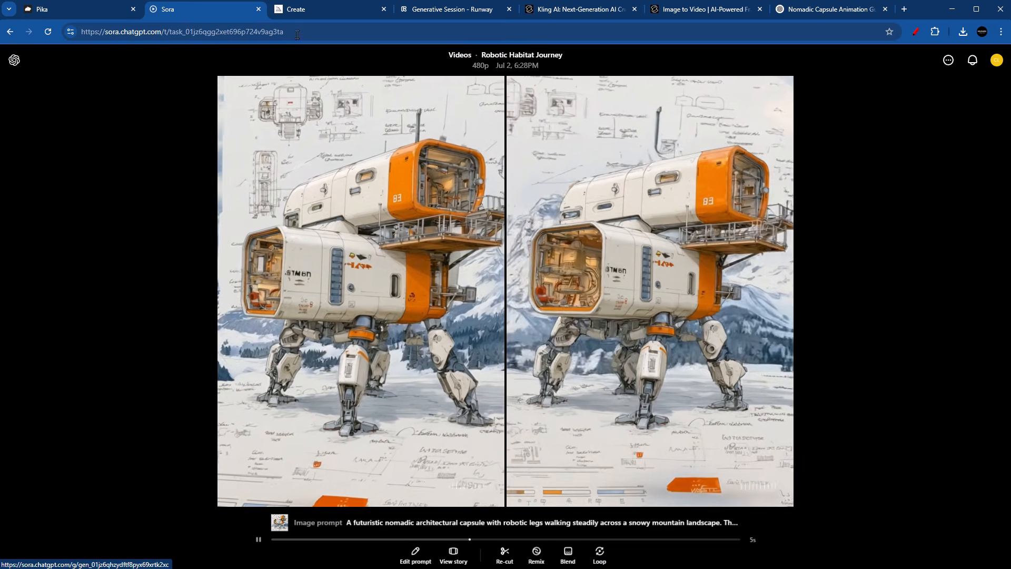
Step: Switch to Midjourney and set the capsule image as the video's starting frame
{"action": "key", "text": "ctrl+Tab"}
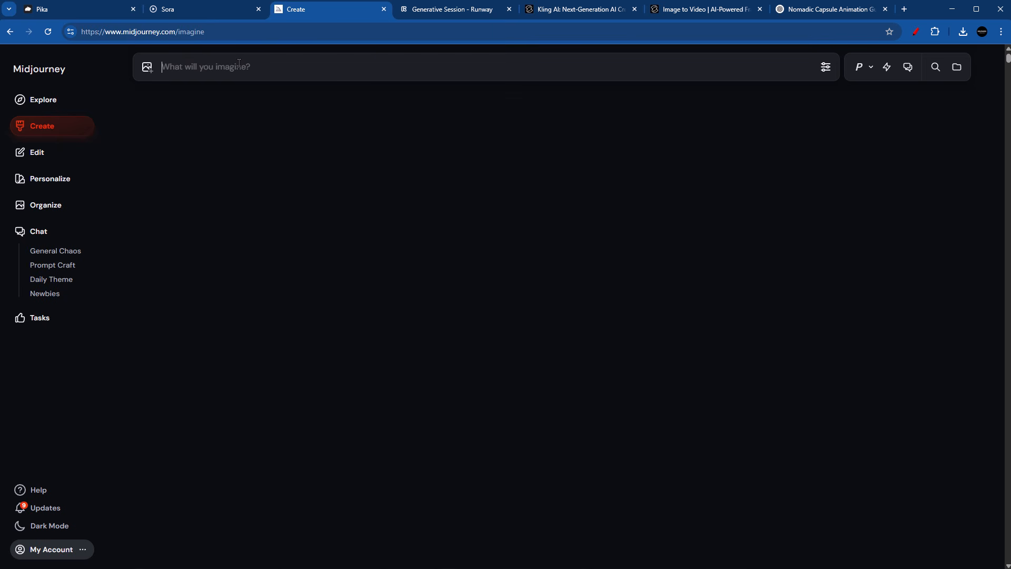
{"action": "left_click", "coordinate": [149, 69]}
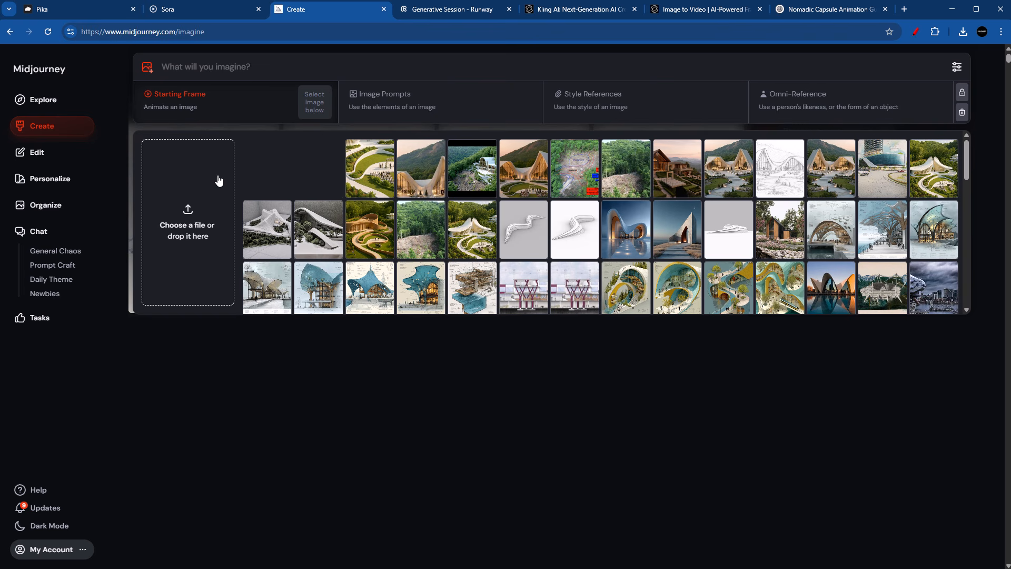
{"action": "left_click", "coordinate": [271, 168]}
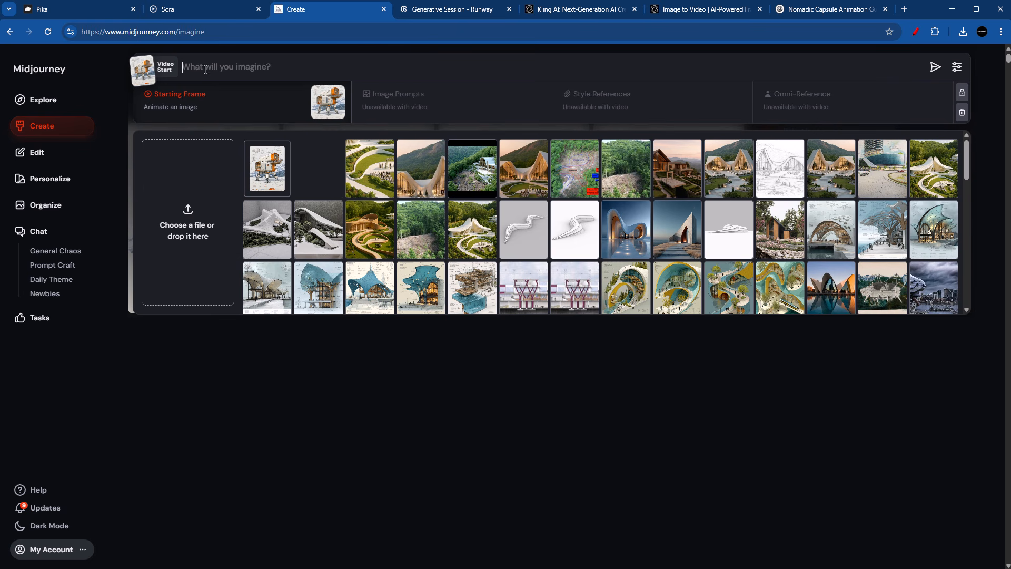
Step: Copy the "Nomadic architectural capsule walking" prompt from the Pika library into Midjourney and generate the video in Raw mode with High motion
{"action": "left_click", "coordinate": [113, 13]}
{"action": "left_click", "coordinate": [489, 349]}
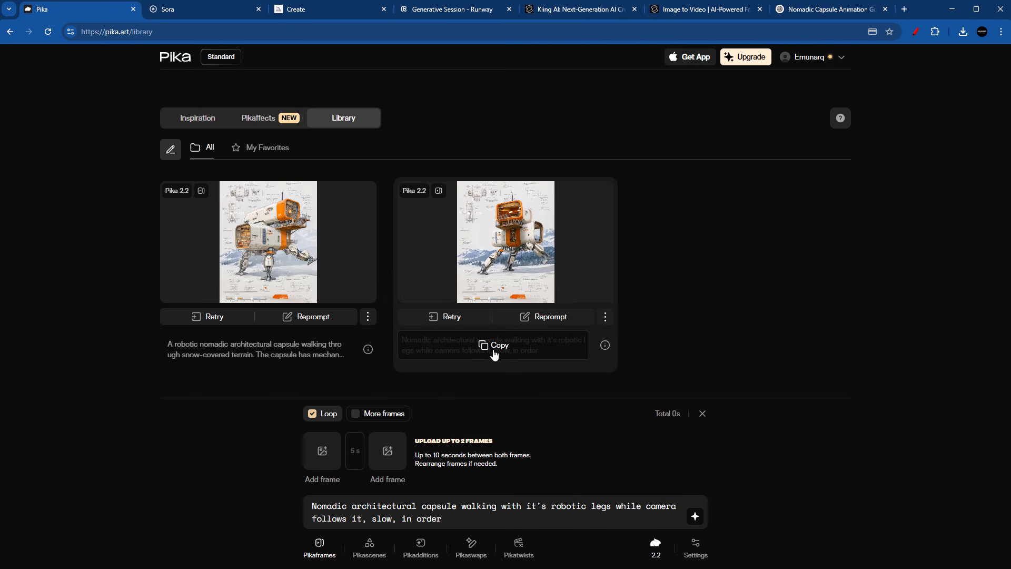
{"action": "left_click", "coordinate": [309, 11]}
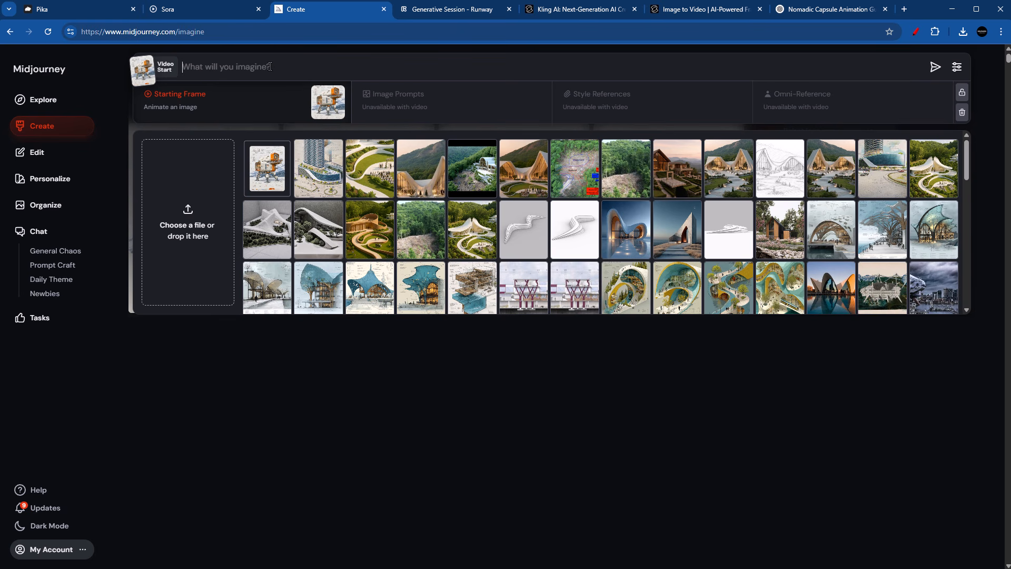
{"action": "left_click", "coordinate": [269, 66]}
{"action": "key", "text": "ctrl+v"}
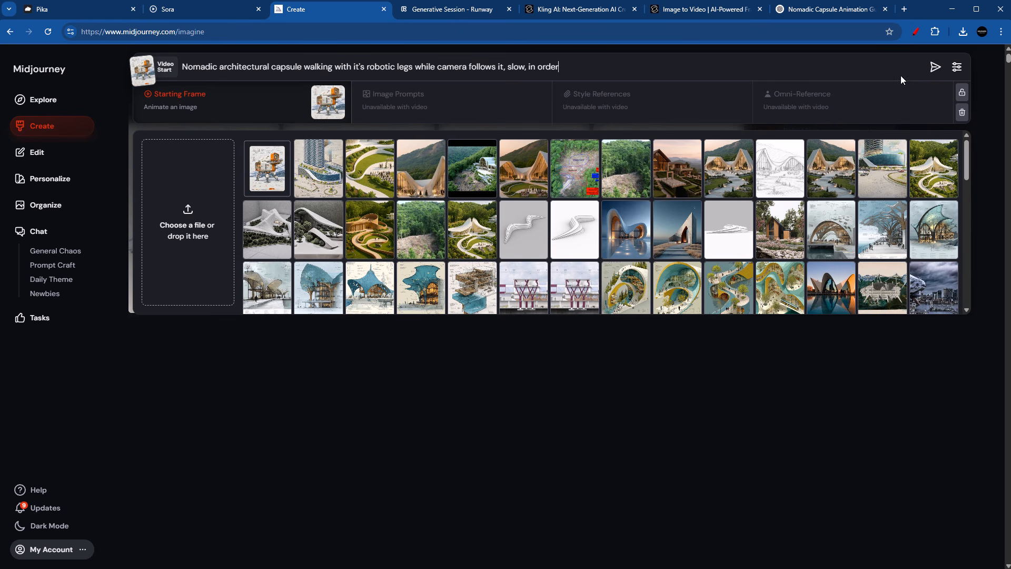
{"action": "left_click", "coordinate": [956, 67]}
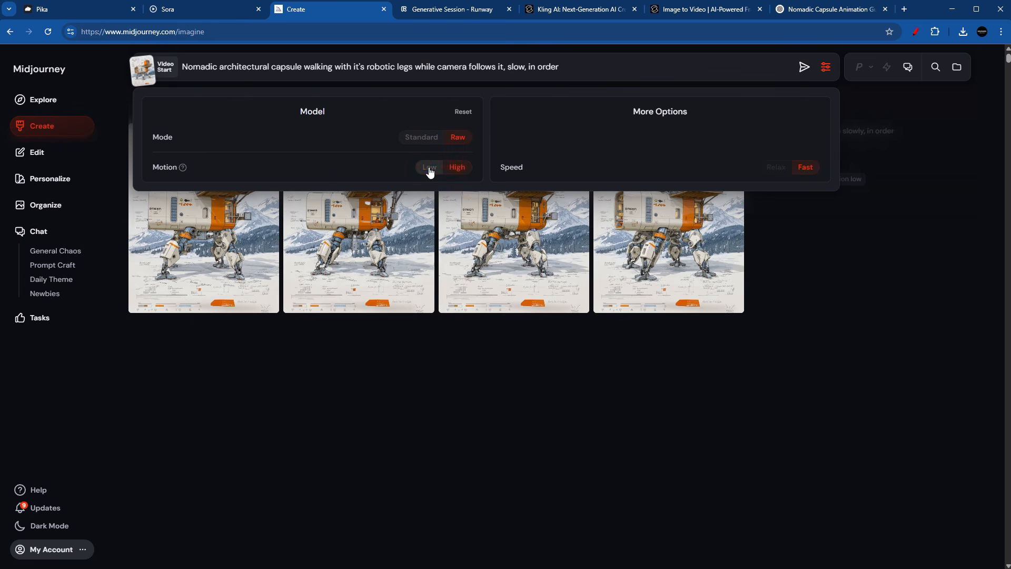
{"action": "left_click", "coordinate": [804, 67]}
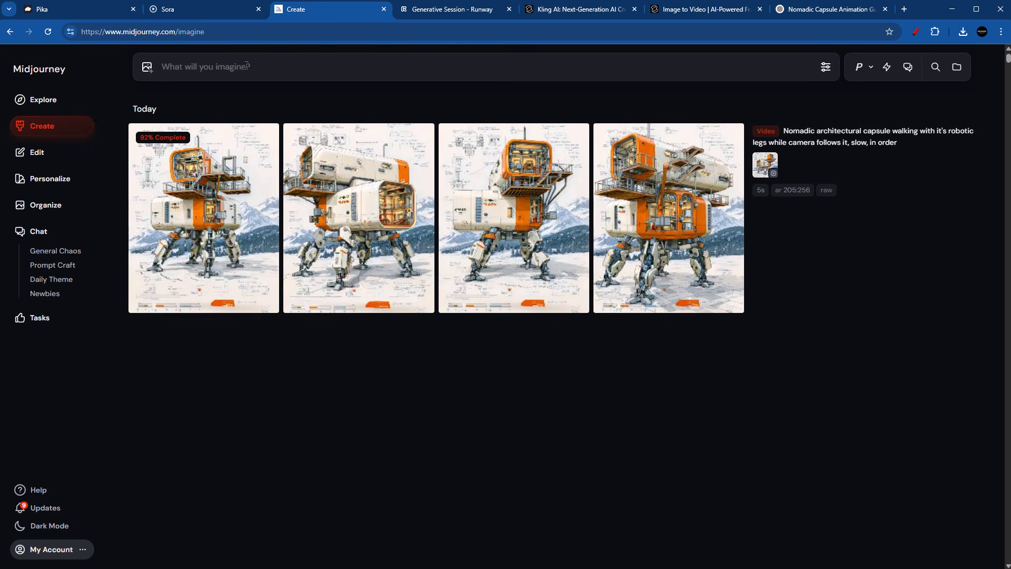
Step: Switch to ChatGPT, request a MidJourney version of the capsule prompt and copy the full suggested prompt text
{"action": "left_click", "coordinate": [811, 11]}
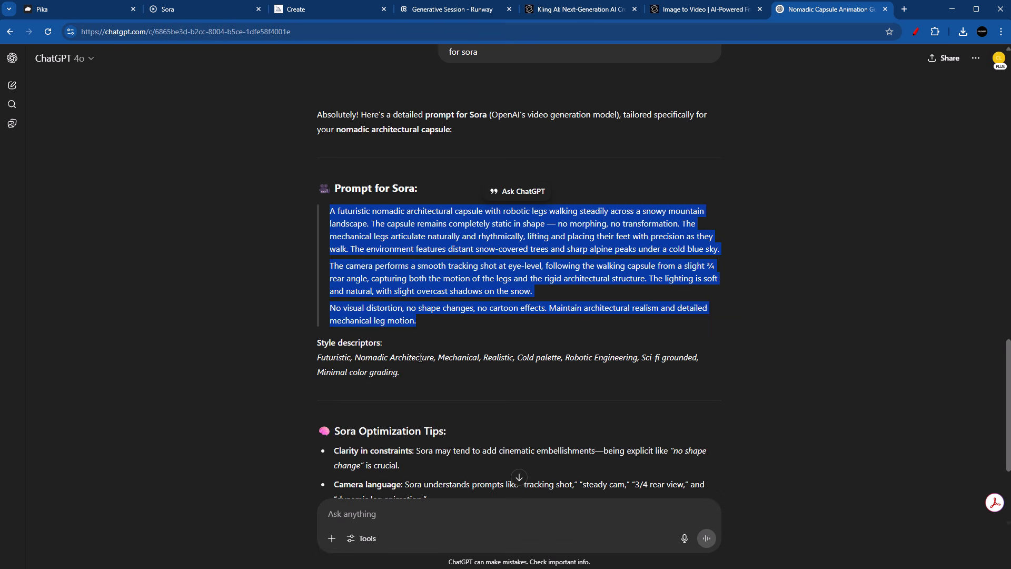
{"action": "scroll", "coordinate": [487, 300], "scroll_direction": "down", "scroll_amount": 10}
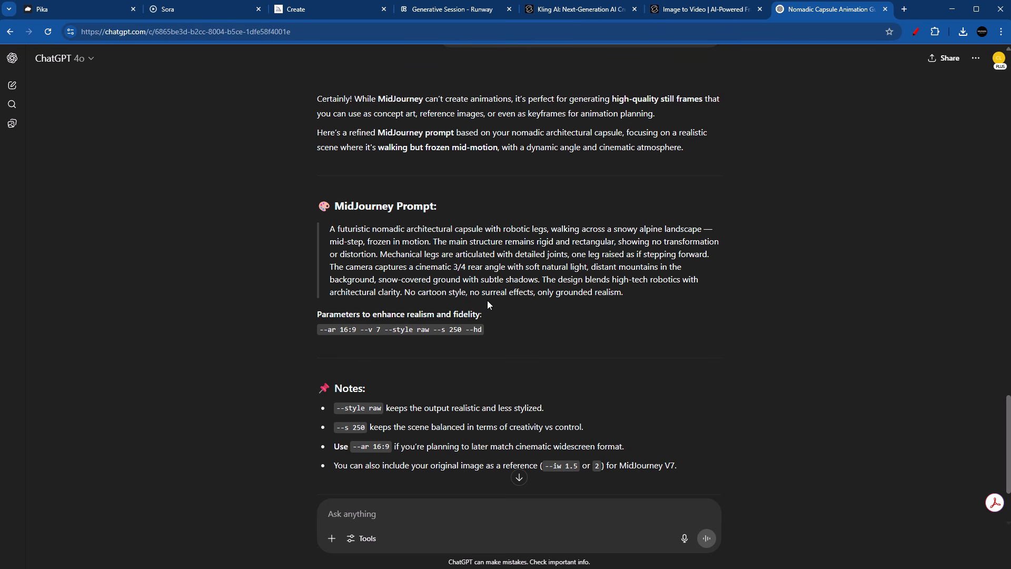
{"action": "triple_click", "coordinate": [488, 300]}
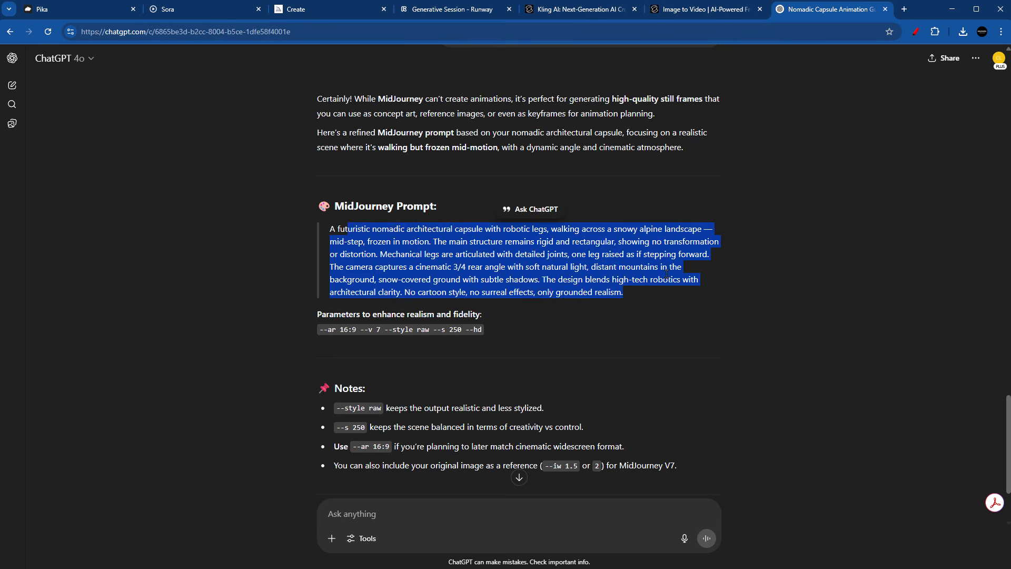
{"action": "left_click", "coordinate": [654, 301]}
{"action": "triple_click", "coordinate": [632, 301]}
{"action": "left_click_drag", "start_coordinate": [624, 296], "coordinate": [331, 230]}
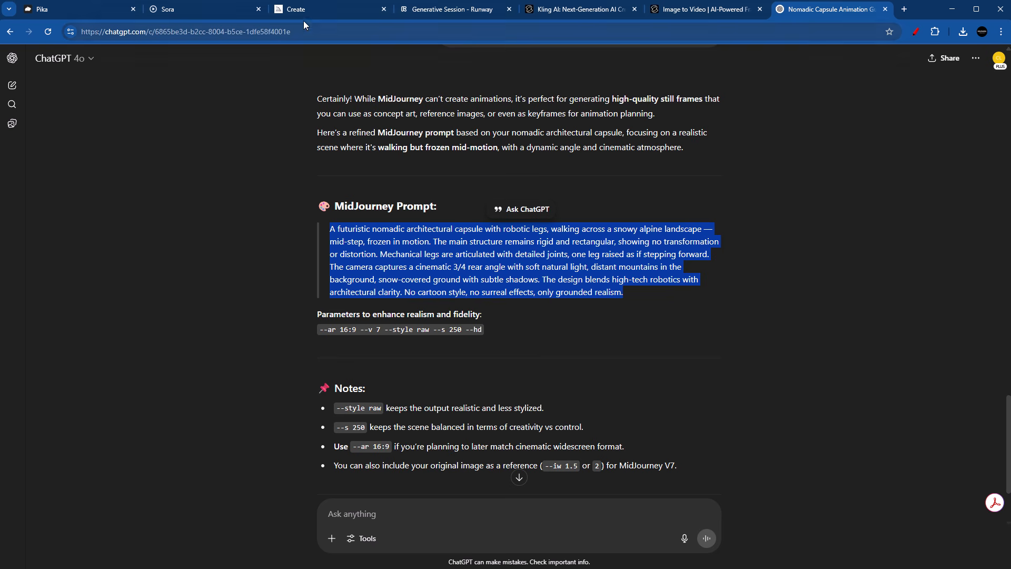
Step: Return to Midjourney and watch the first two videos made with the short walking prompt enlarged
{"action": "left_click", "coordinate": [327, 10]}
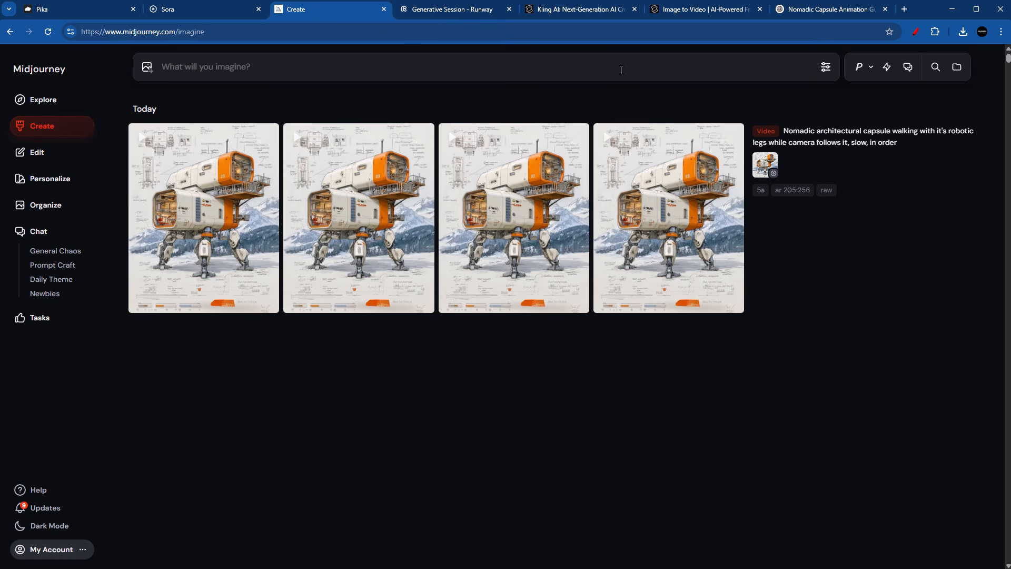
{"action": "left_click", "coordinate": [220, 177]}
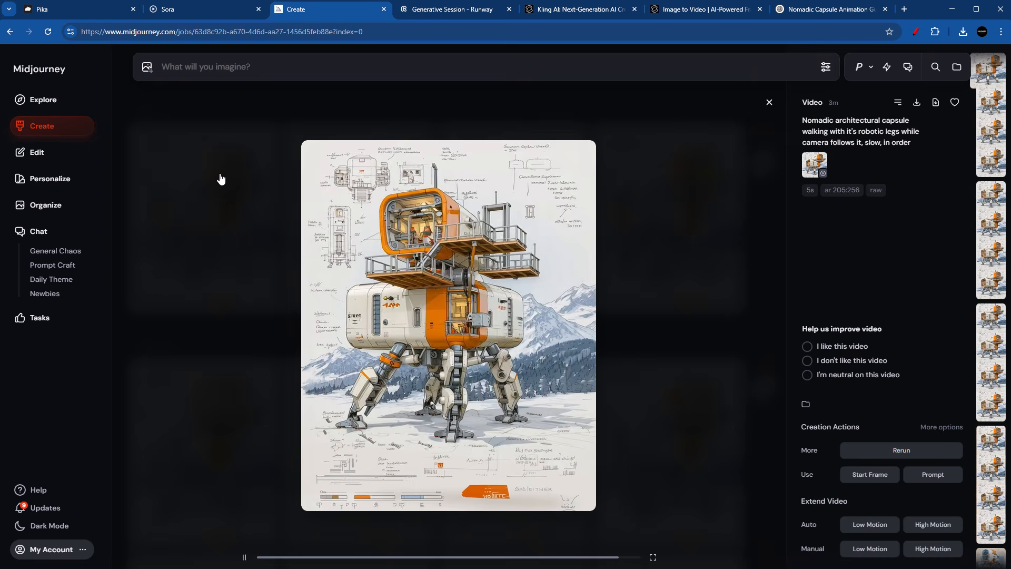
{"action": "key", "text": "Right"}
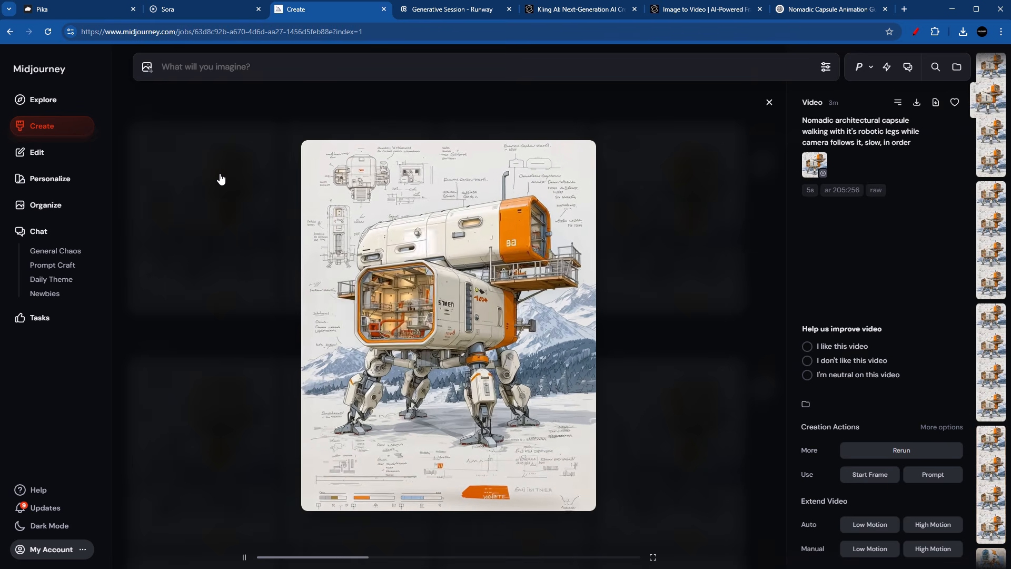
Step: Generate another Midjourney video from the capsule starting frame, using the copied ChatGPT prompt
{"action": "left_click", "coordinate": [223, 67]}
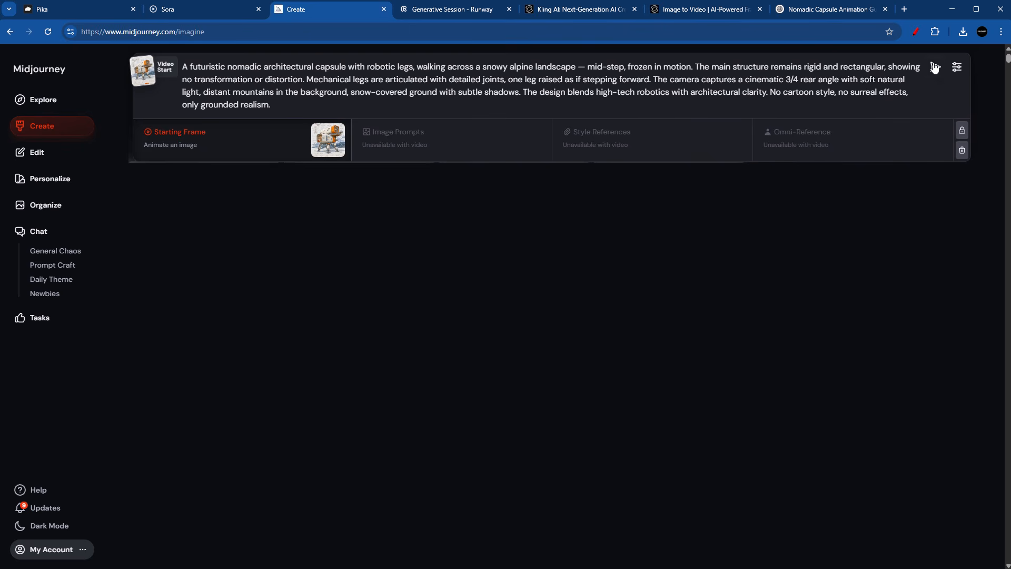
{"action": "left_click", "coordinate": [935, 67]}
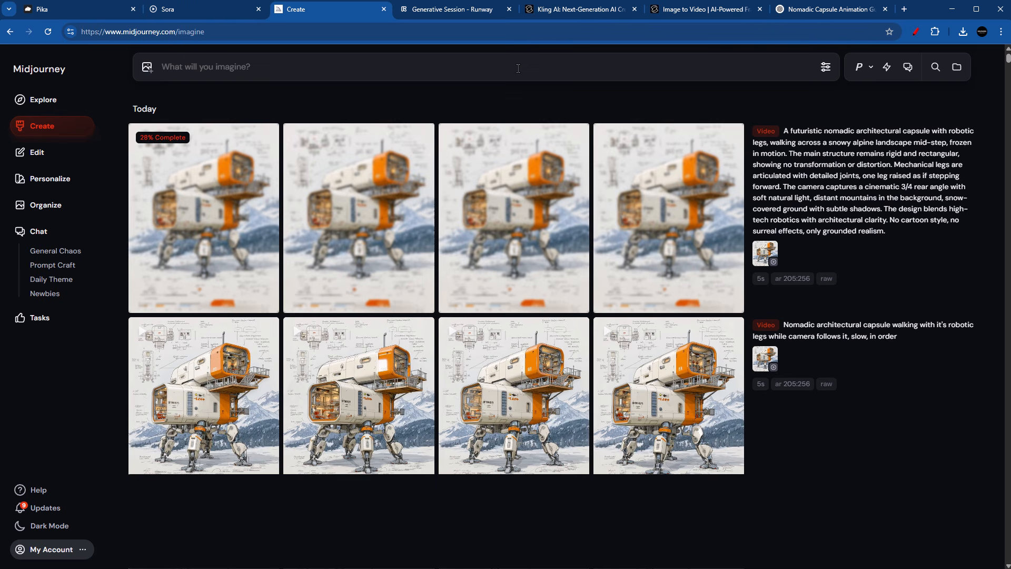
Step: Watch the first two Midjourney videos generated from the detailed ChatGPT prompt enlarged
{"action": "mouse_move", "coordinate": [264, 146]}
{"action": "left_click", "coordinate": [229, 188]}
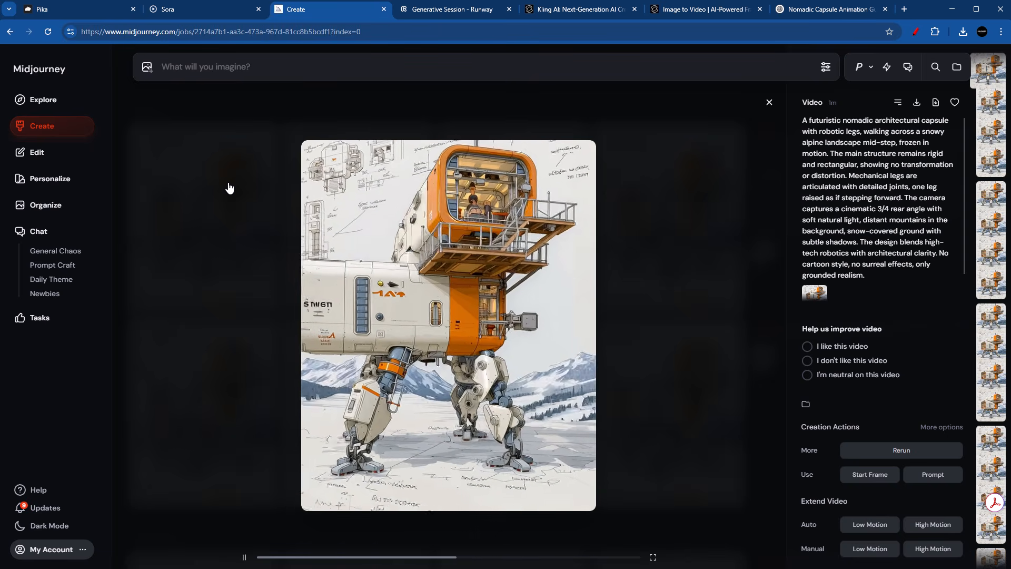
{"action": "key", "text": "Right"}
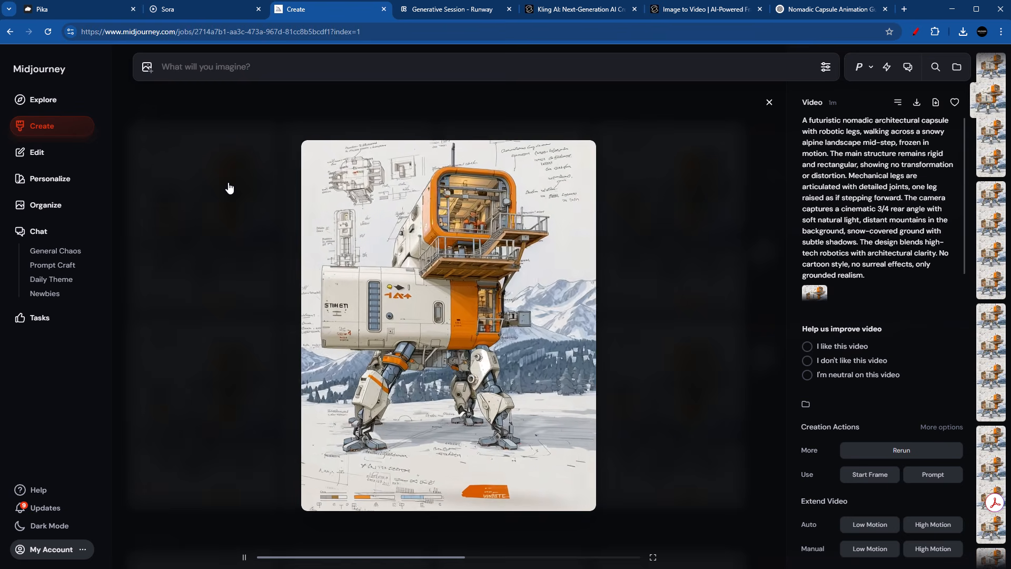
Step: Watch the third and fourth videos made with the detailed ChatGPT prompt enlarged, then return to the Midjourney creations list
{"action": "key", "text": "Right"}
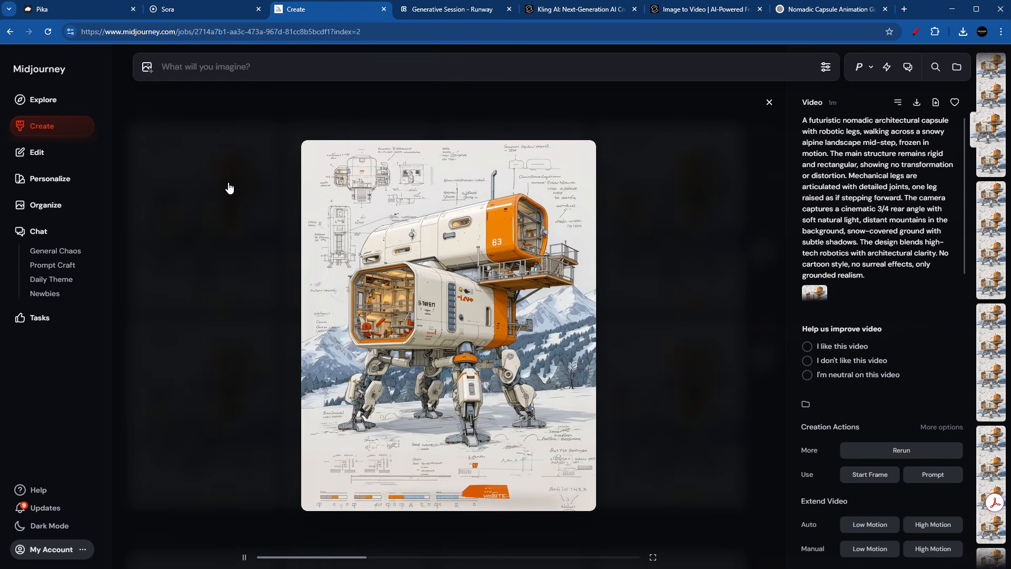
{"action": "key", "text": "Right"}
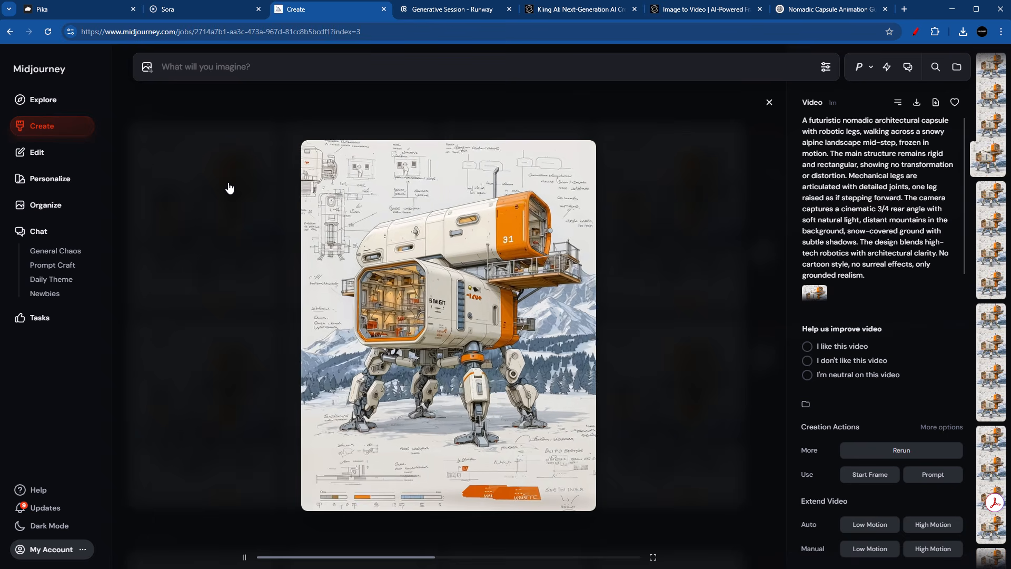
{"action": "key", "text": "Right"}
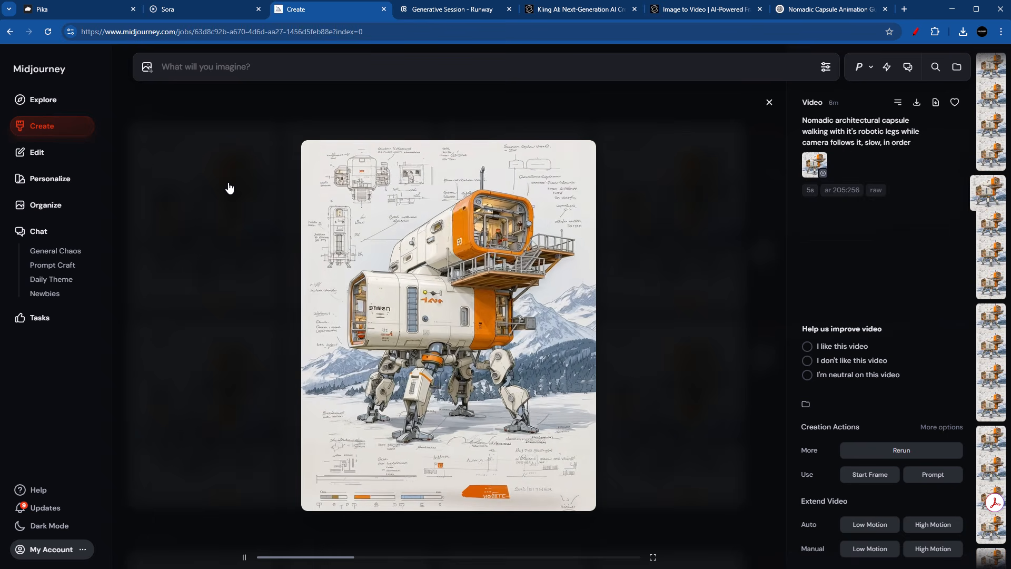
{"action": "left_click", "coordinate": [229, 188]}
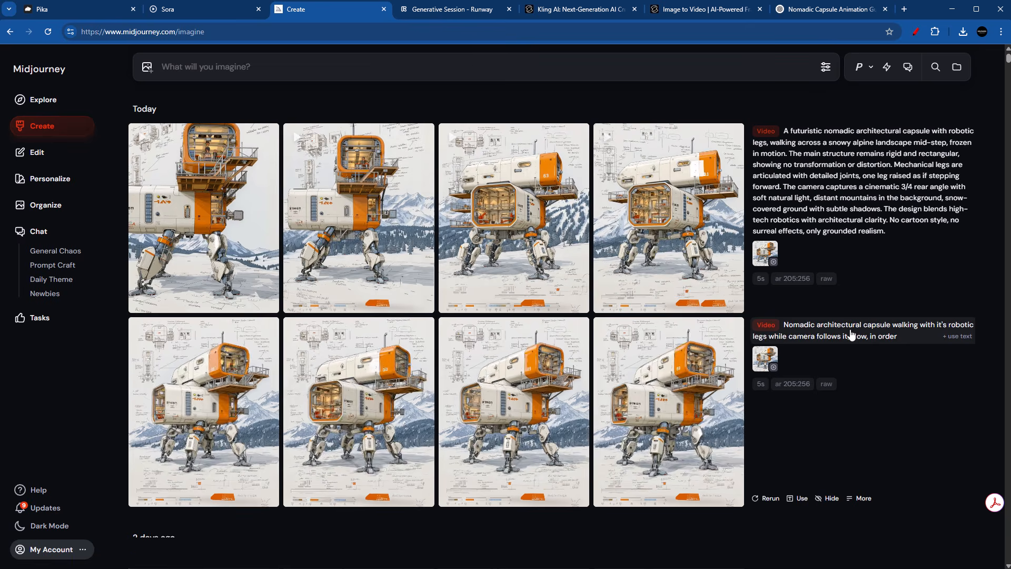
Step: Generate another Midjourney video from the short walking prompt and its starting frame with High motion, and watch the first result enlarged
{"action": "left_click", "coordinate": [748, 341]}
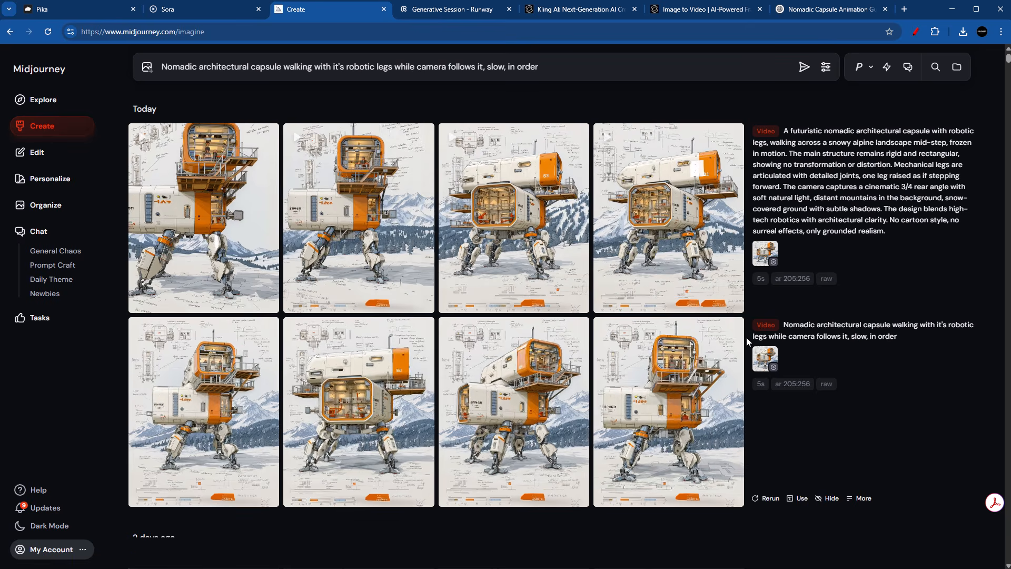
{"action": "left_click", "coordinate": [827, 69]}
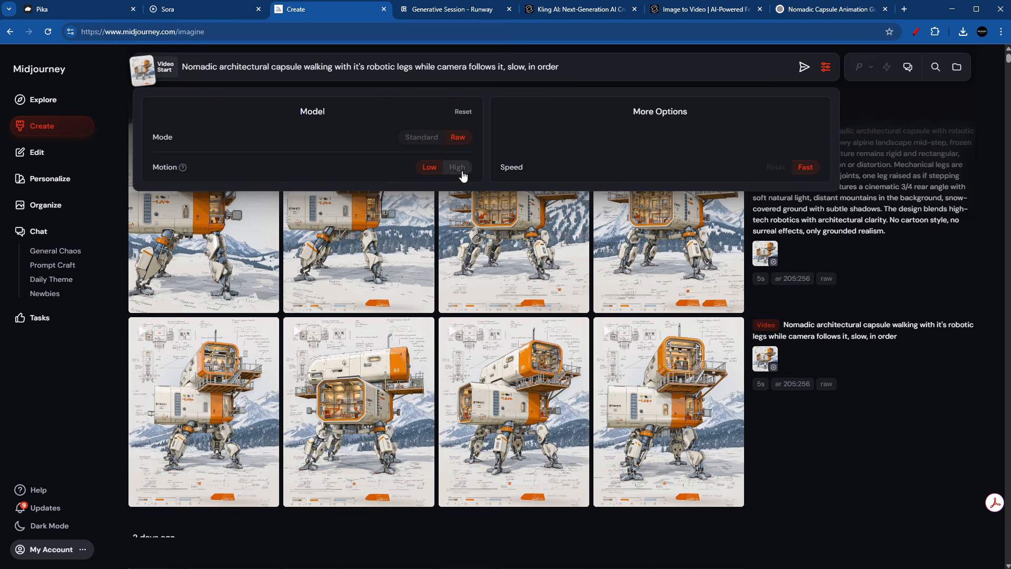
{"action": "left_click", "coordinate": [803, 66]}
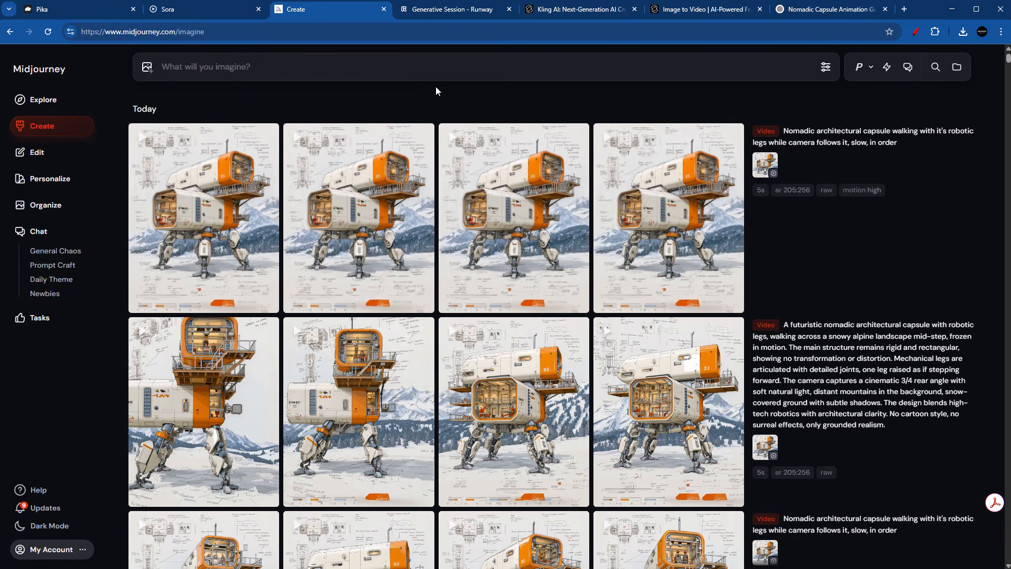
{"action": "left_click", "coordinate": [231, 190]}
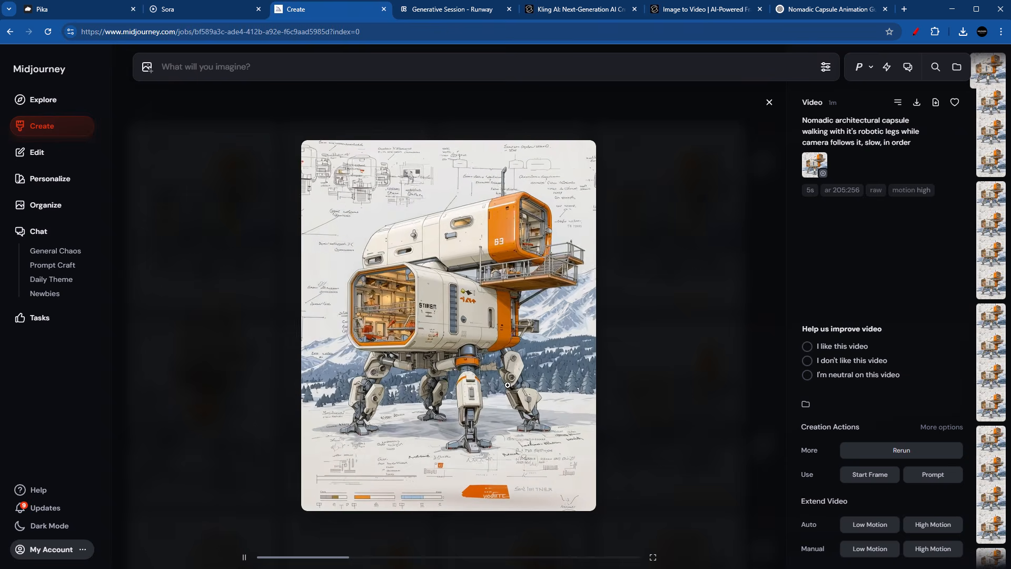
Step: Switch to Runway, add the capsule image as the video input, and copy the short walking prompt from Pika
{"action": "key", "text": "ctrl+Tab"}
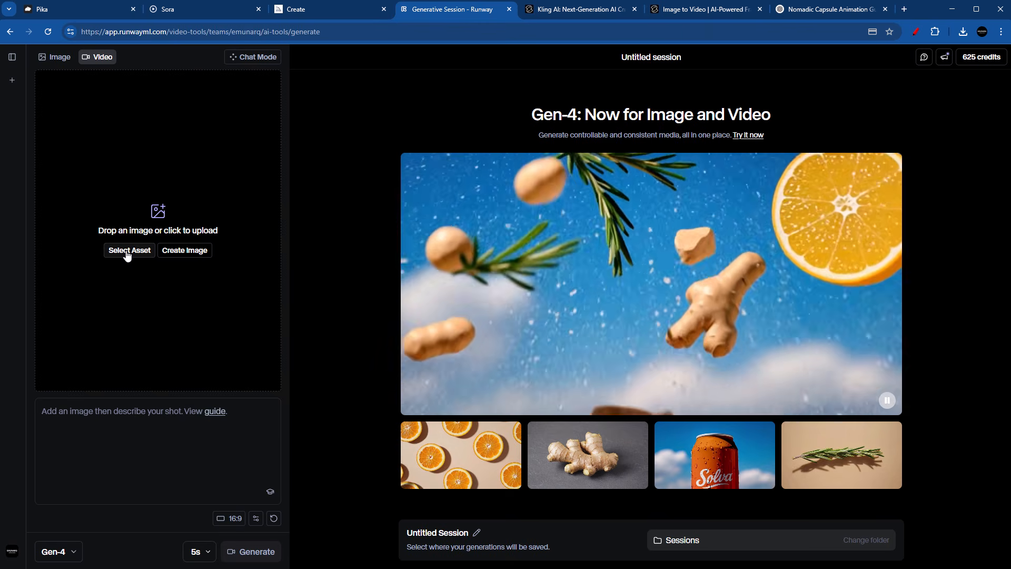
{"action": "left_click", "coordinate": [132, 254]}
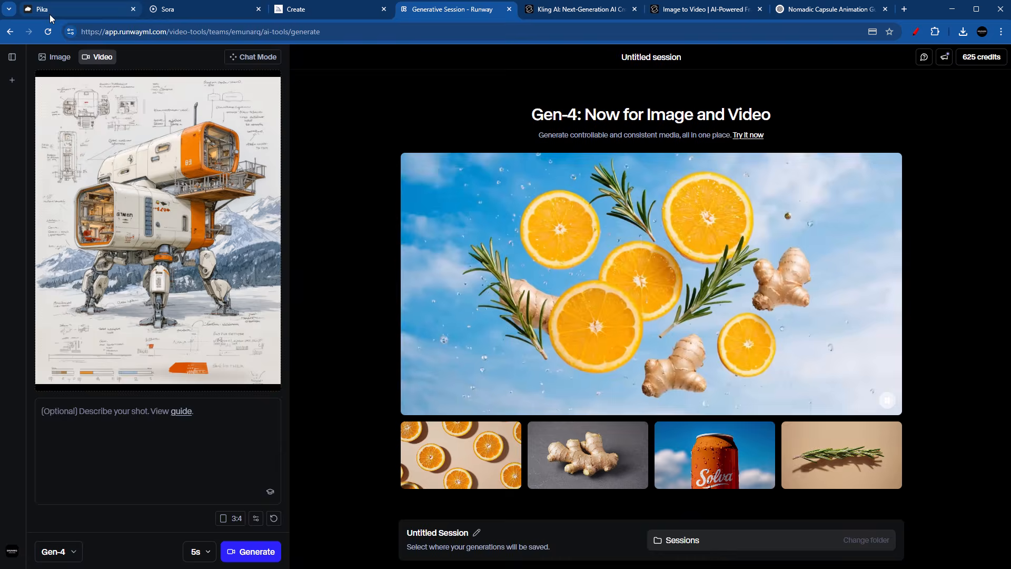
{"action": "left_click", "coordinate": [50, 15]}
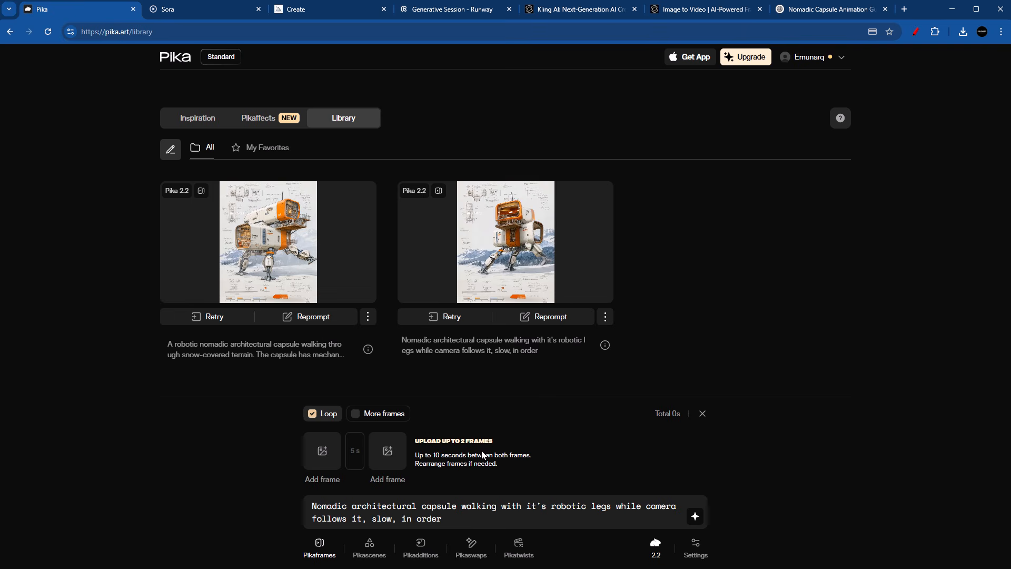
{"action": "left_click", "coordinate": [450, 12]}
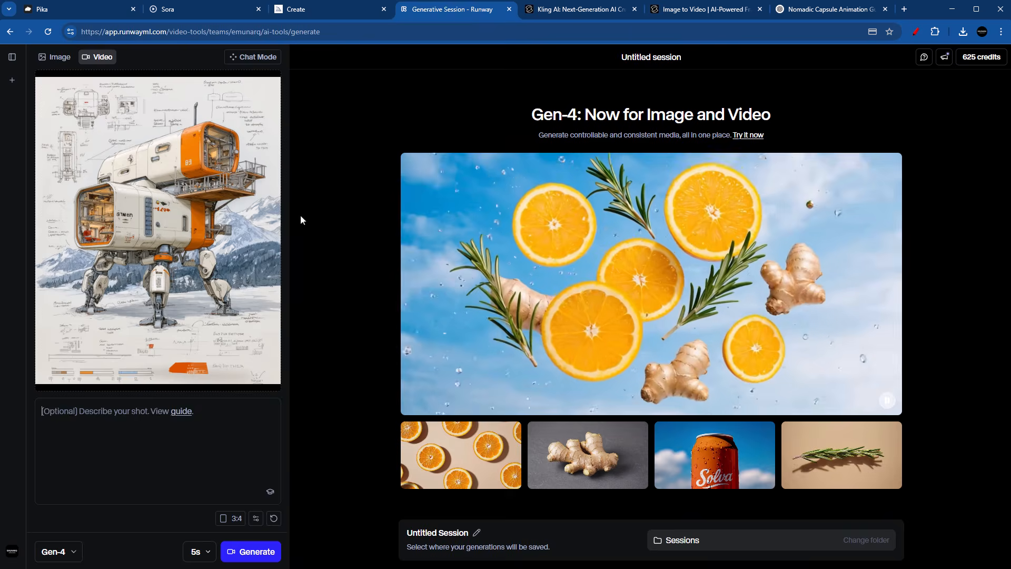
Step: Enter the copied short walking prompt in Runway and generate a 5-second video with the Gen-4 model
{"action": "left_click", "coordinate": [179, 425]}
{"action": "type", "text": "Nomadic architectural capsule walking with it's robotic legs while camera follows it, slow, in order"}
{"action": "left_click", "coordinate": [64, 558]}
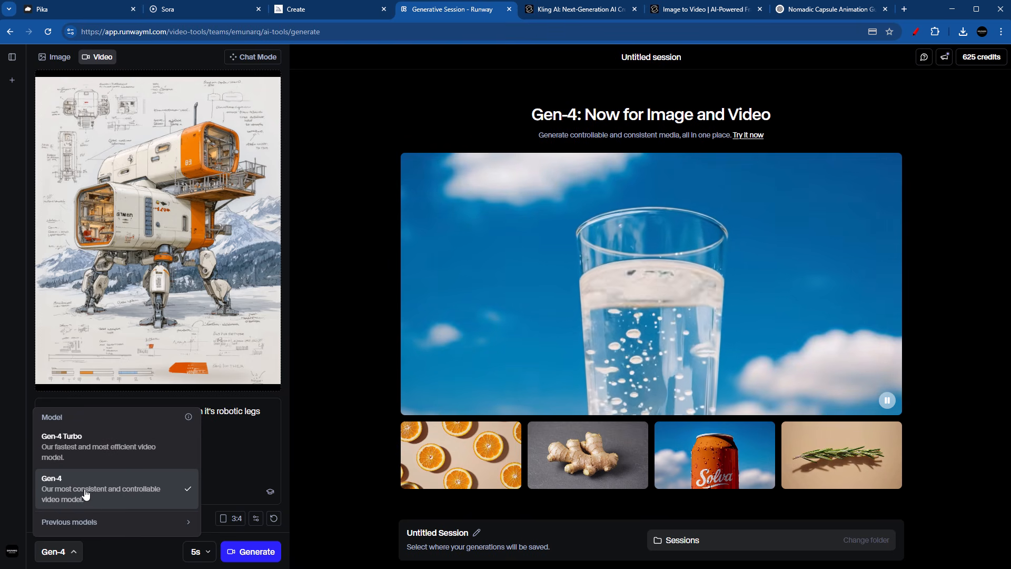
{"action": "left_click", "coordinate": [236, 481]}
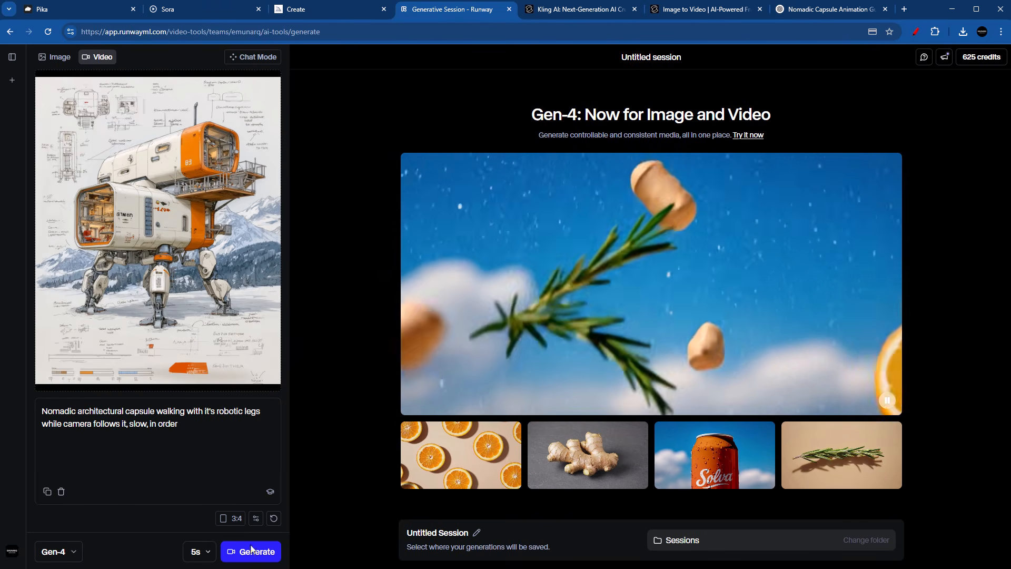
{"action": "left_click", "coordinate": [258, 558]}
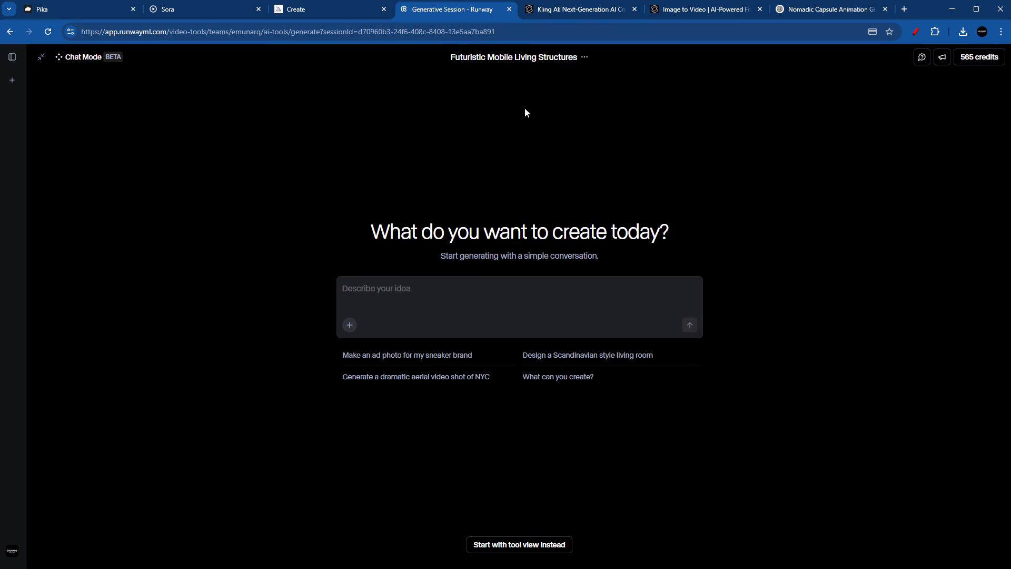
Step: Switch to ChatGPT, request a Runway version of the capsule prompt and copy the full suggested prompt text
{"action": "left_click", "coordinate": [826, 13]}
{"action": "scroll", "coordinate": [476, 460], "scroll_direction": "down", "scroll_amount": 2}
{"action": "left_click", "coordinate": [401, 516]}
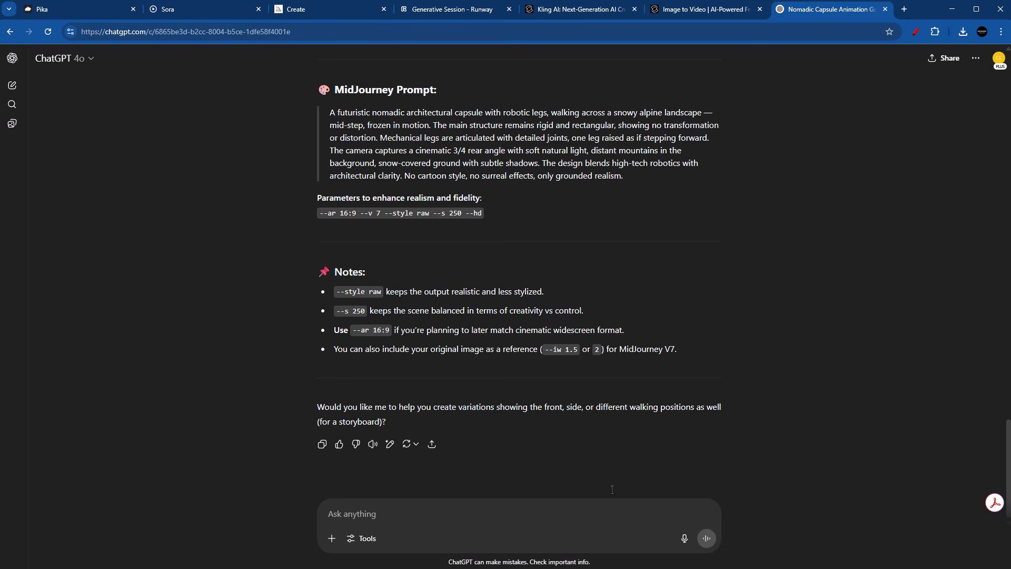
{"action": "scroll", "coordinate": [613, 490], "scroll_direction": "up", "scroll_amount": 10}
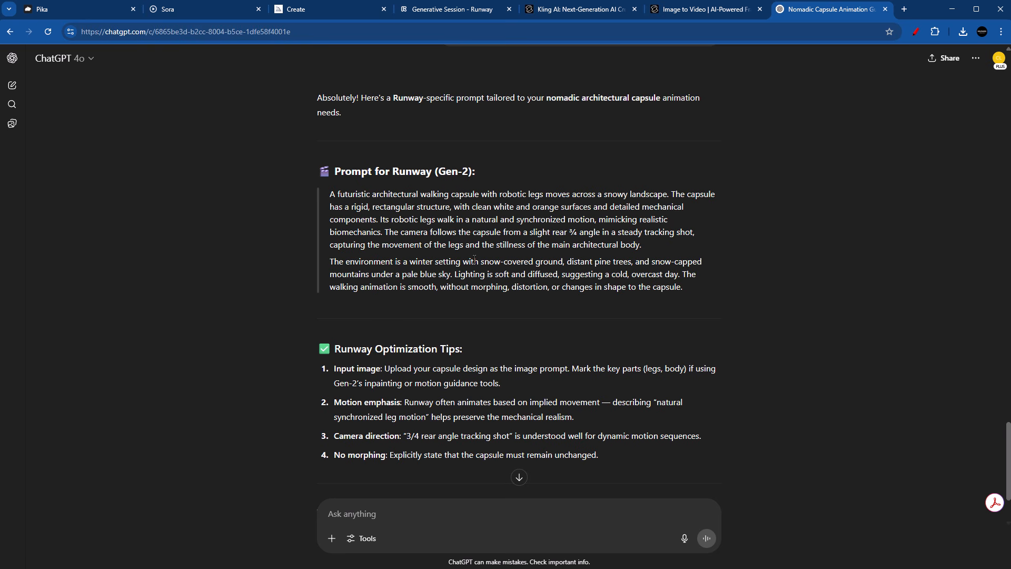
{"action": "scroll", "coordinate": [484, 263], "scroll_direction": "down", "scroll_amount": 2}
{"action": "scroll", "coordinate": [663, 206], "scroll_direction": "up", "scroll_amount": 1}
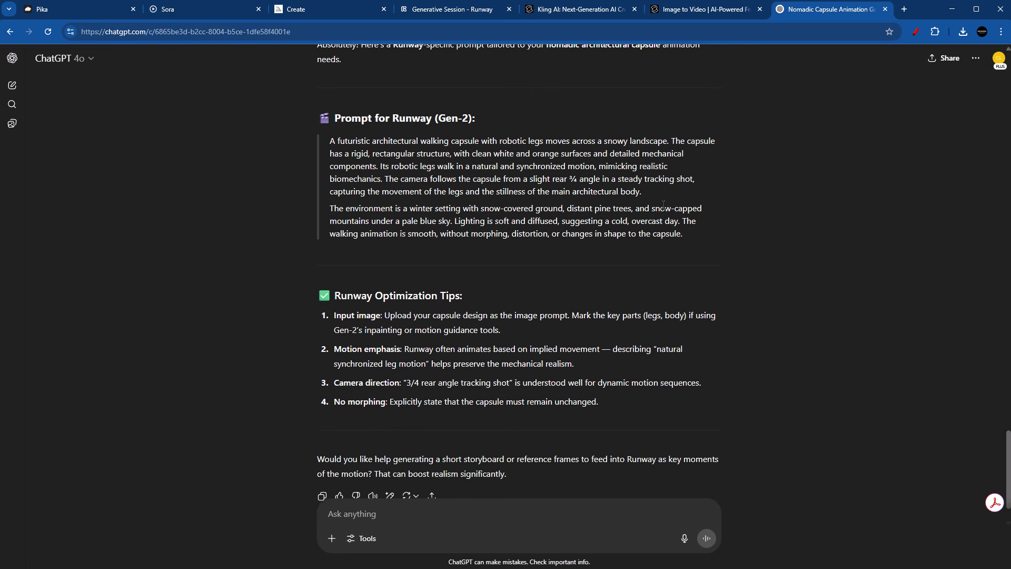
{"action": "left_click_drag", "start_coordinate": [684, 235], "coordinate": [355, 145]}
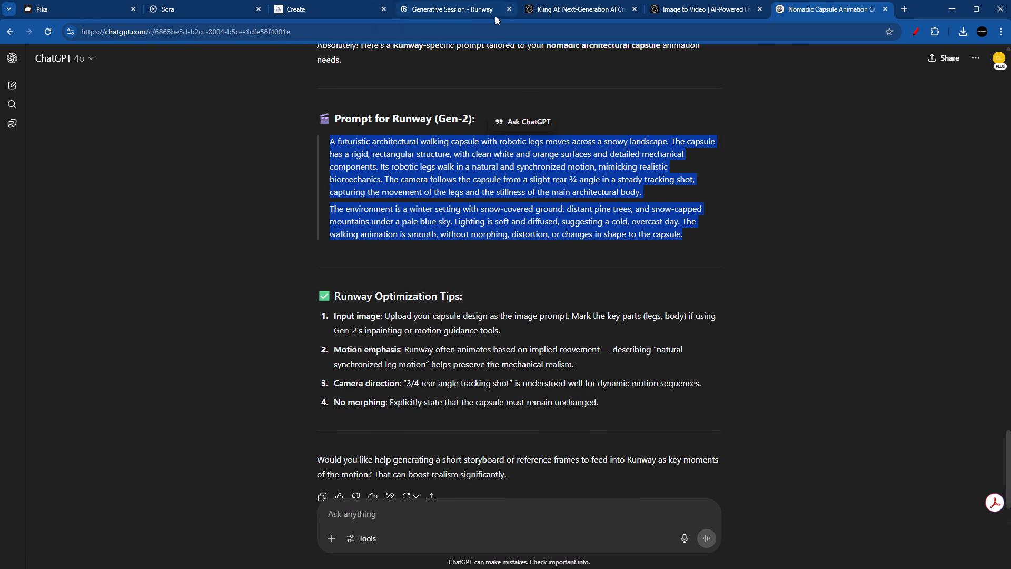
Step: Return to Runway, open the Futuristic Mobile Living Structures session in tool view and play the video made with the short prompt
{"action": "left_click", "coordinate": [481, 12]}
{"action": "mouse_move", "coordinate": [77, 230]}
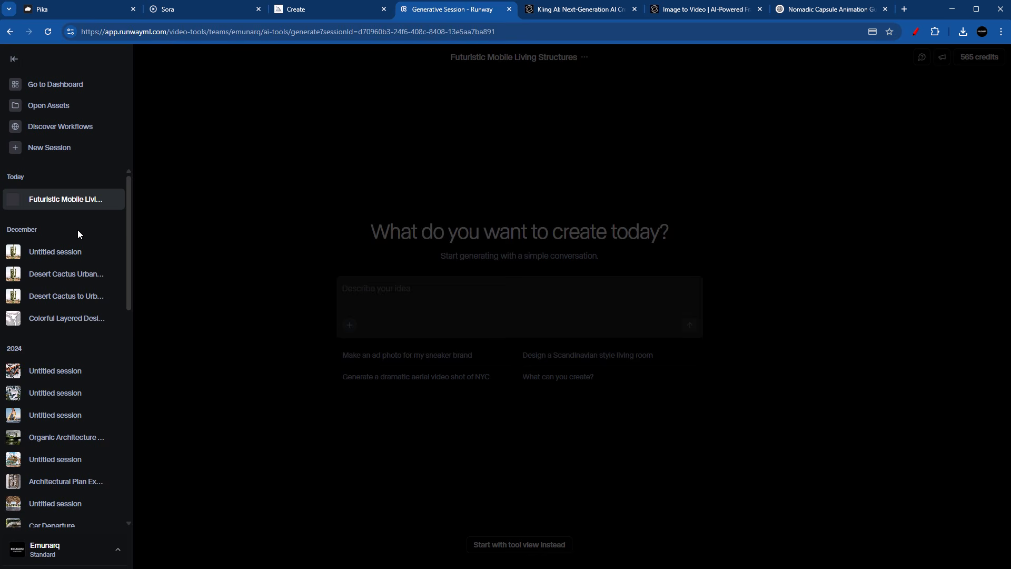
{"action": "left_click", "coordinate": [52, 87]}
{"action": "left_click", "coordinate": [423, 463]}
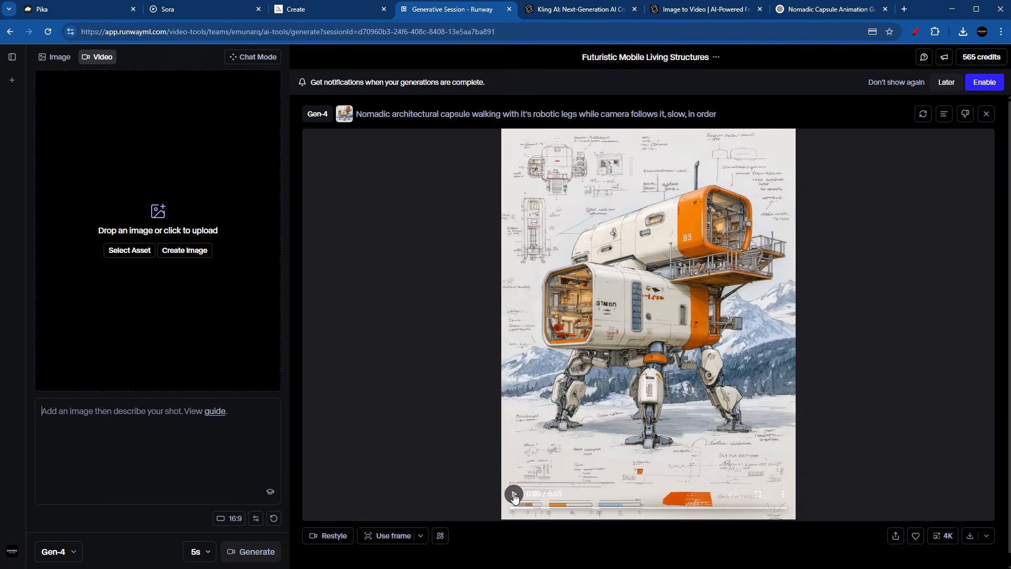
{"action": "left_click", "coordinate": [515, 495]}
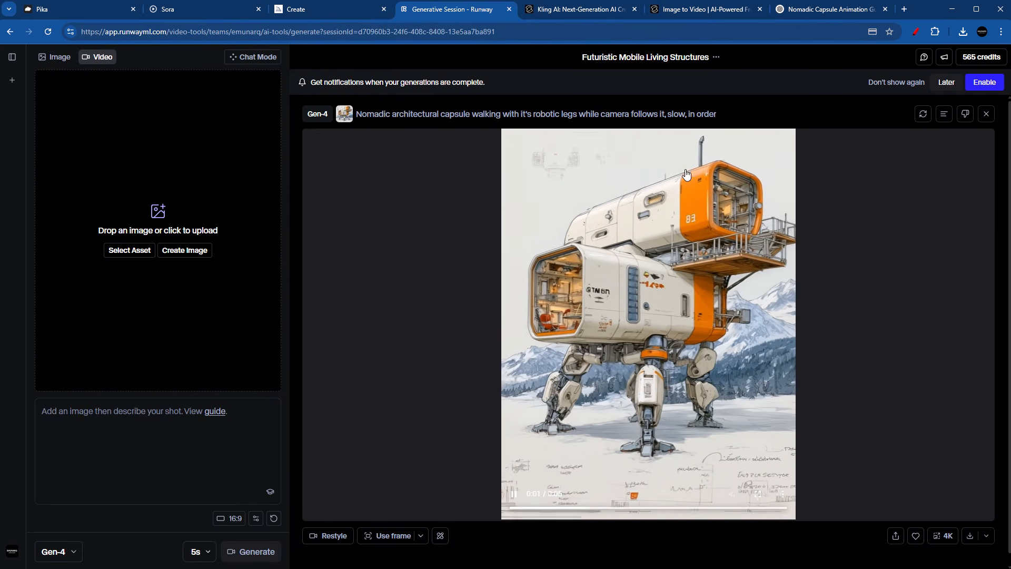
Step: Reuse the first Runway video's image and settings, replace its prompt with the copied ChatGPT text, generate another Gen-4 video and watch it
{"action": "left_click", "coordinate": [923, 113]}
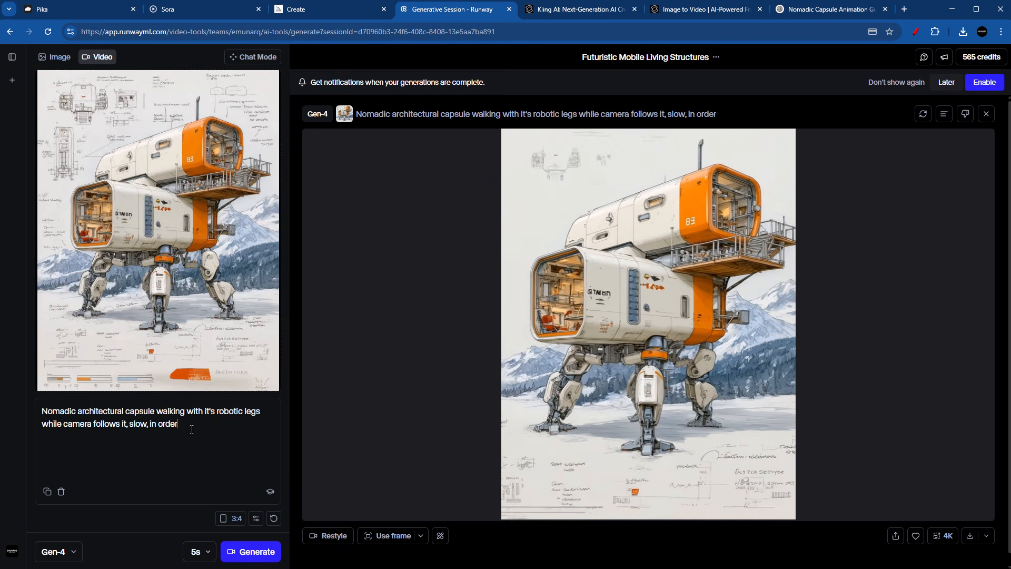
{"action": "left_click_drag", "start_coordinate": [182, 425], "coordinate": [3, 416]}
{"action": "key", "text": "ctrl+v"}
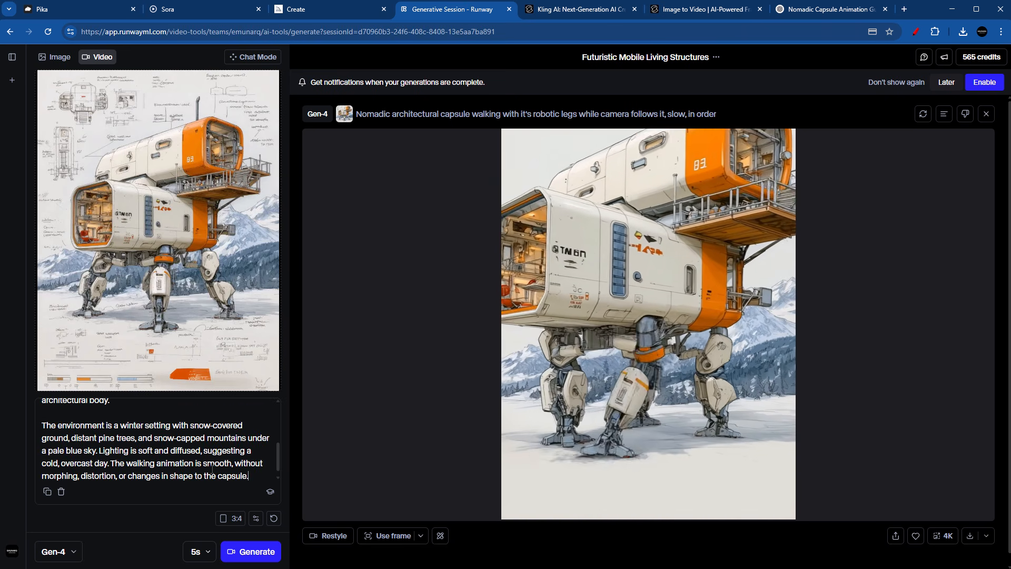
{"action": "scroll", "coordinate": [478, 444], "scroll_direction": "up", "scroll_amount": 8}
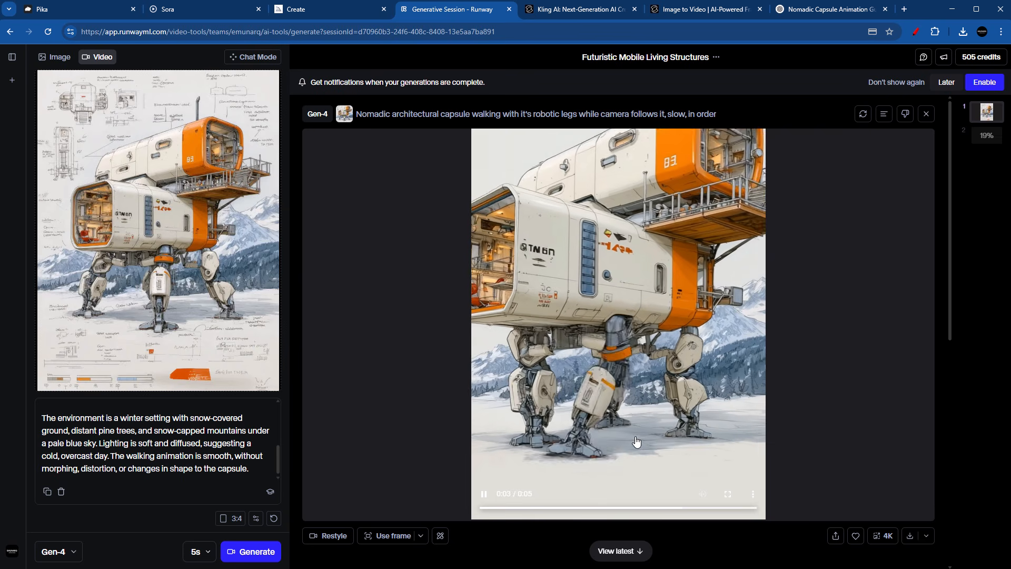
{"action": "scroll", "coordinate": [653, 400], "scroll_direction": "down", "scroll_amount": 10}
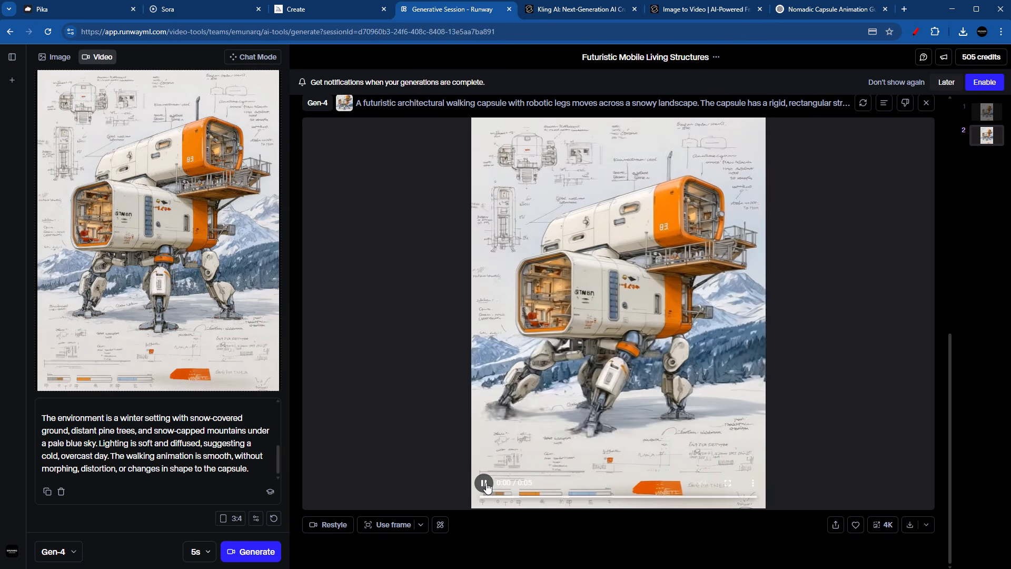
Step: Tell ChatGPT that in Gen 4 the camera tracking is positive but the robotic legs move erratically or backwards, and copy its updated prompt
{"action": "scroll", "coordinate": [516, 408], "scroll_direction": "down", "scroll_amount": 1}
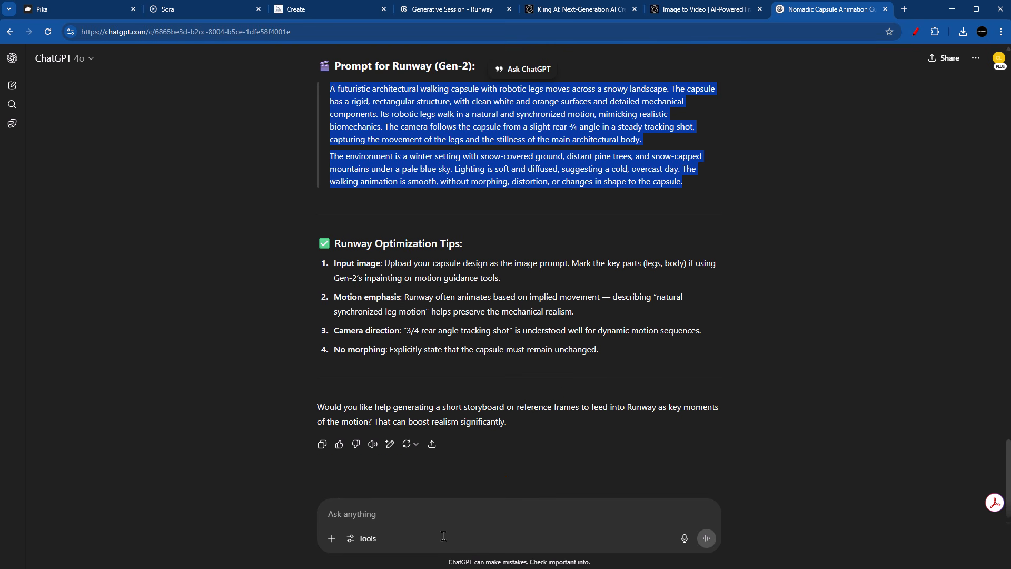
{"action": "left_click", "coordinate": [445, 520]}
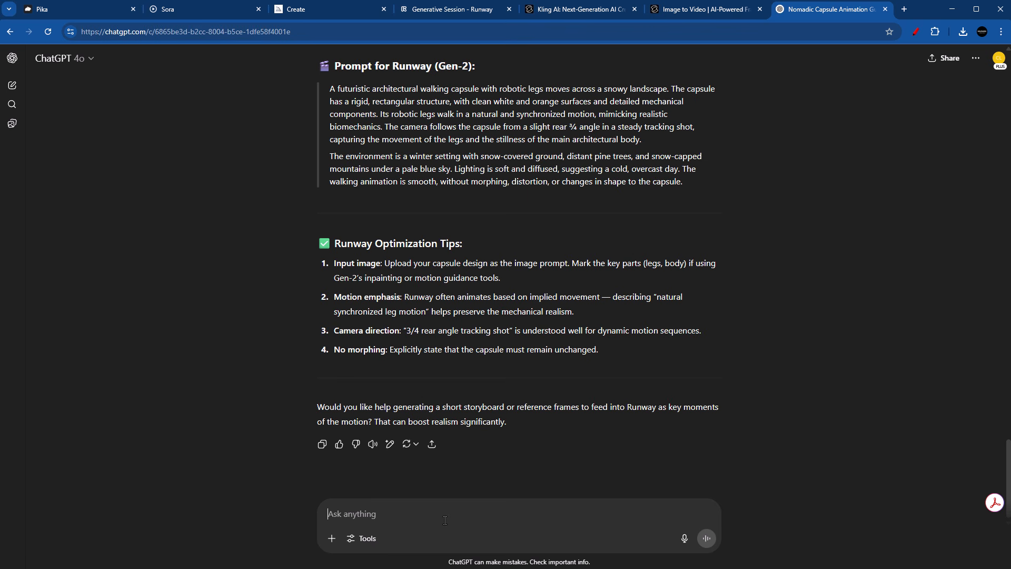
{"action": "type", "text": "There is now Gen "}
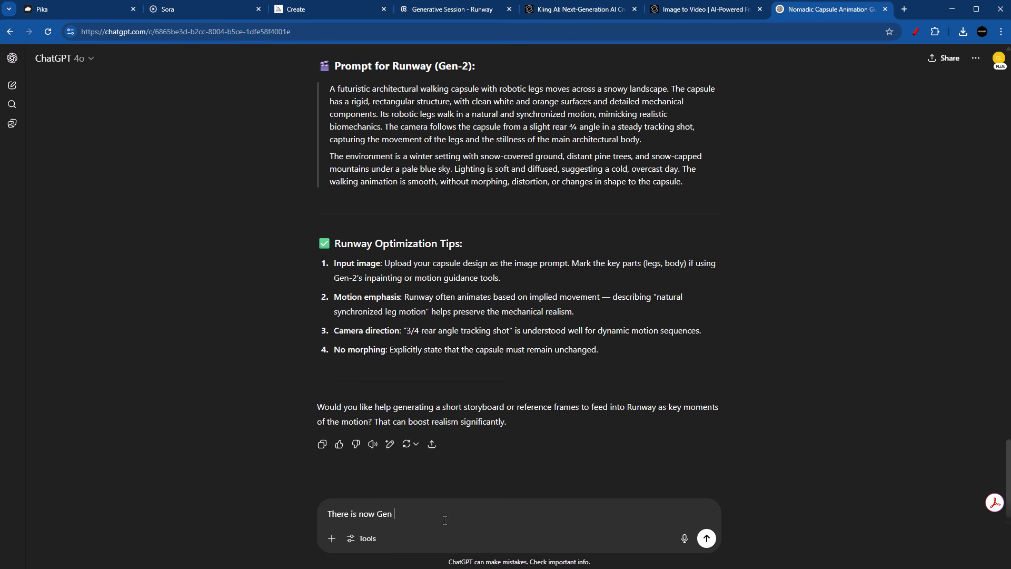
{"action": "type", "text": "4, I got the animation. The prompt is working, however, the robotic legs seem to be all over the place or running backwards, but the camera following the capsule is something positive"}
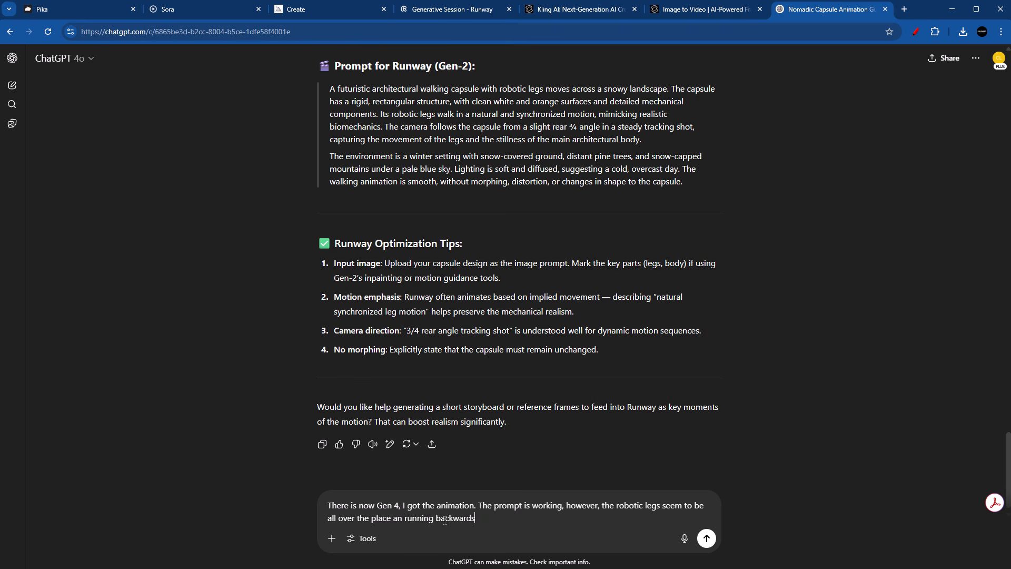
{"action": "key", "text": "Return"}
{"action": "left_click_drag", "start_coordinate": [702, 339], "coordinate": [311, 243]}
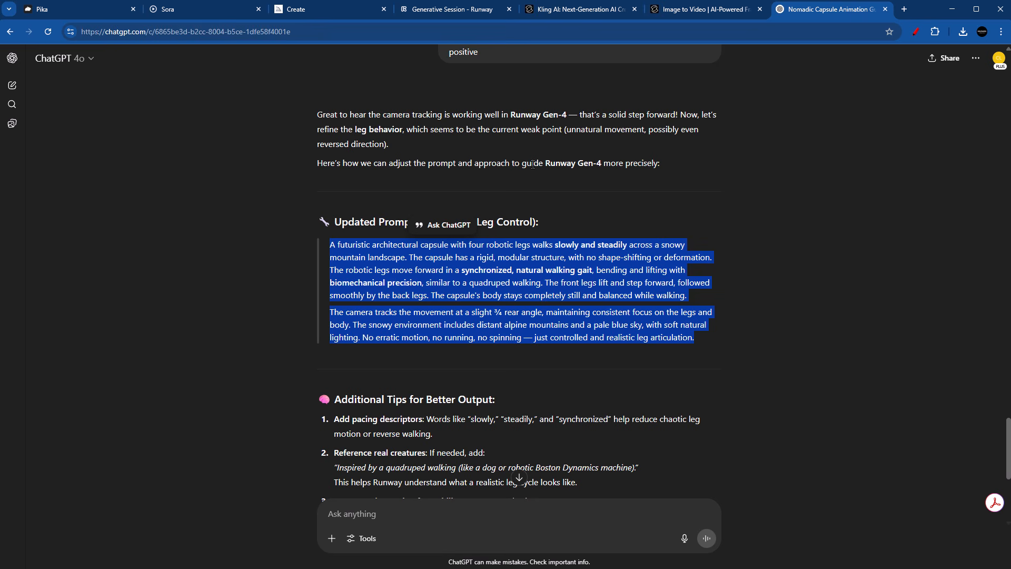
Step: Return to Runway, replace the prompt with the updated leg-control text, generate another Gen-4 video of the capsule and review it
{"action": "left_click", "coordinate": [450, 9]}
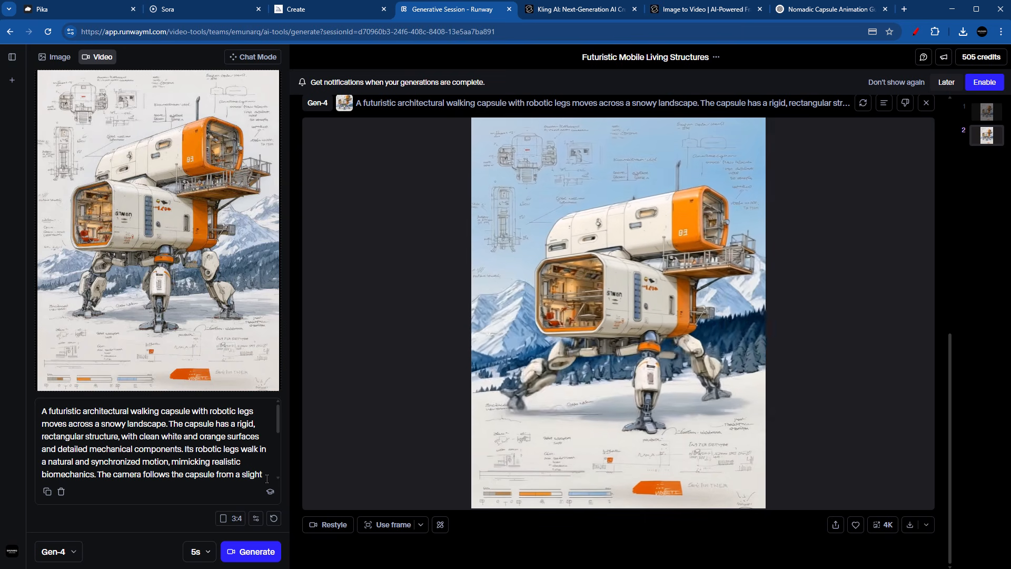
{"action": "key", "text": "ctrl+a"}
{"action": "key", "text": "ctrl+v"}
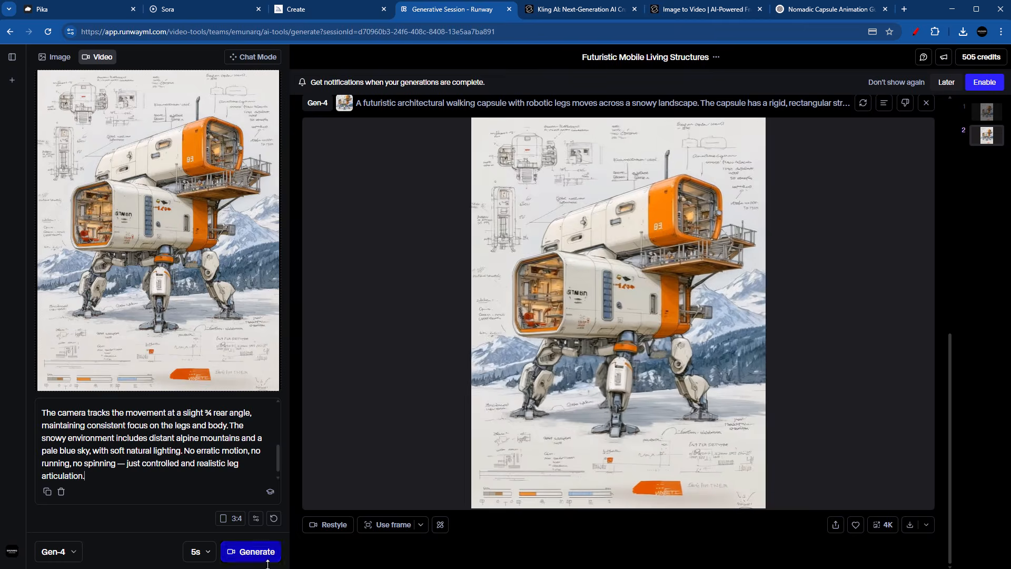
{"action": "left_click", "coordinate": [267, 560]}
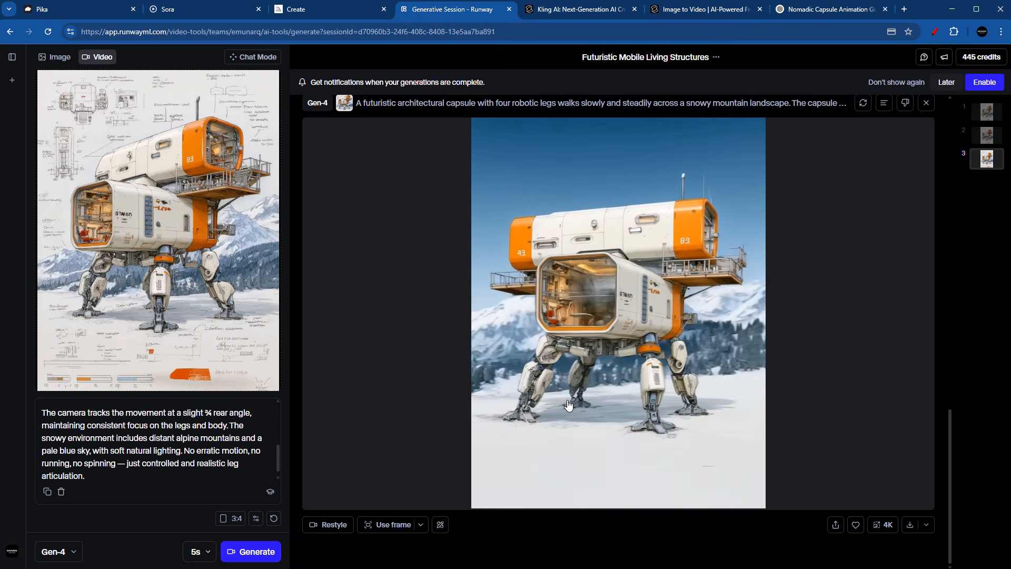
{"action": "scroll", "coordinate": [238, 454], "scroll_direction": "up", "scroll_amount": 5}
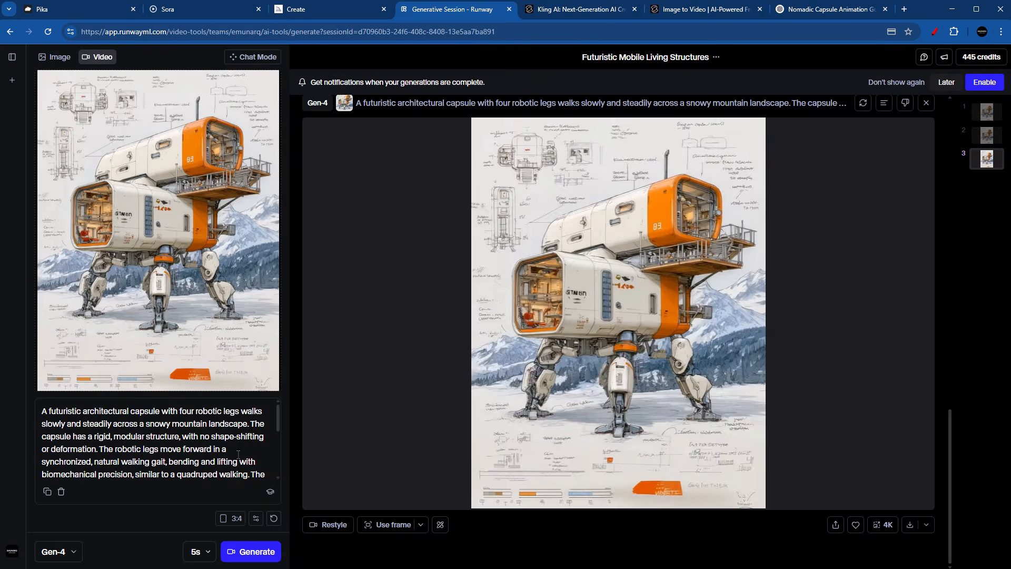
Step: Read the leg-control prompt in Runway and compare the three generated Gen-4 capsule videos
{"action": "scroll", "coordinate": [238, 454], "scroll_direction": "down", "scroll_amount": 5}
{"action": "scroll", "coordinate": [362, 466], "scroll_direction": "up", "scroll_amount": 3}
{"action": "scroll", "coordinate": [363, 465], "scroll_direction": "down", "scroll_amount": 3}
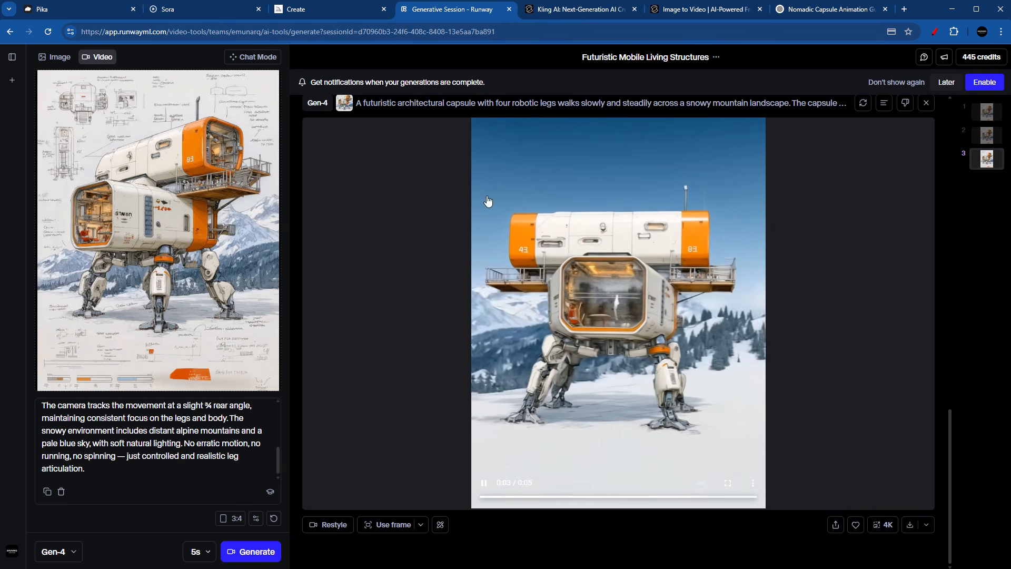
{"action": "scroll", "coordinate": [422, 296], "scroll_direction": "up", "scroll_amount": 5}
{"action": "scroll", "coordinate": [510, 373], "scroll_direction": "up", "scroll_amount": 5}
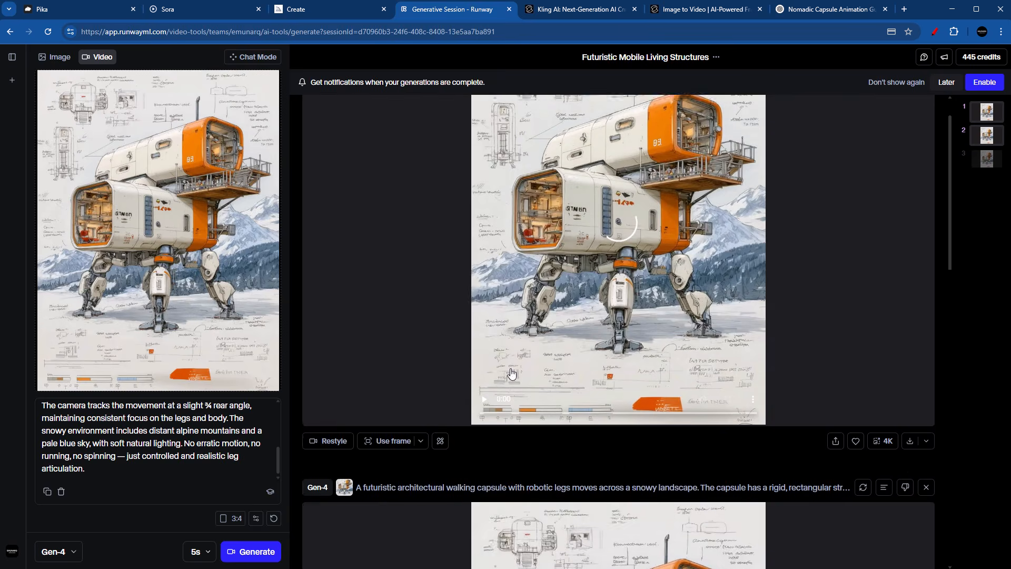
{"action": "scroll", "coordinate": [514, 366], "scroll_direction": "up", "scroll_amount": 2}
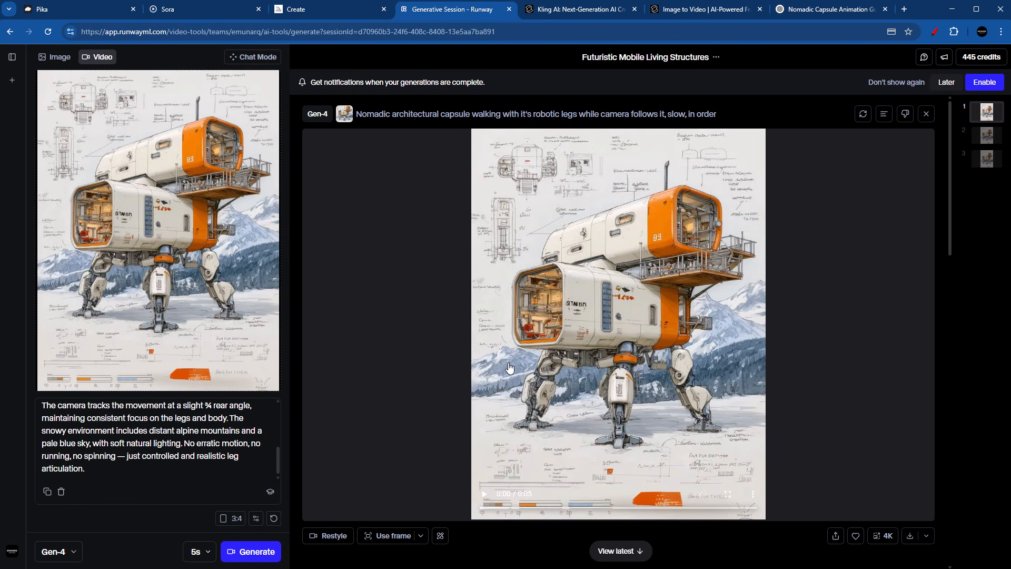
{"action": "scroll", "coordinate": [513, 368], "scroll_direction": "down", "scroll_amount": 1}
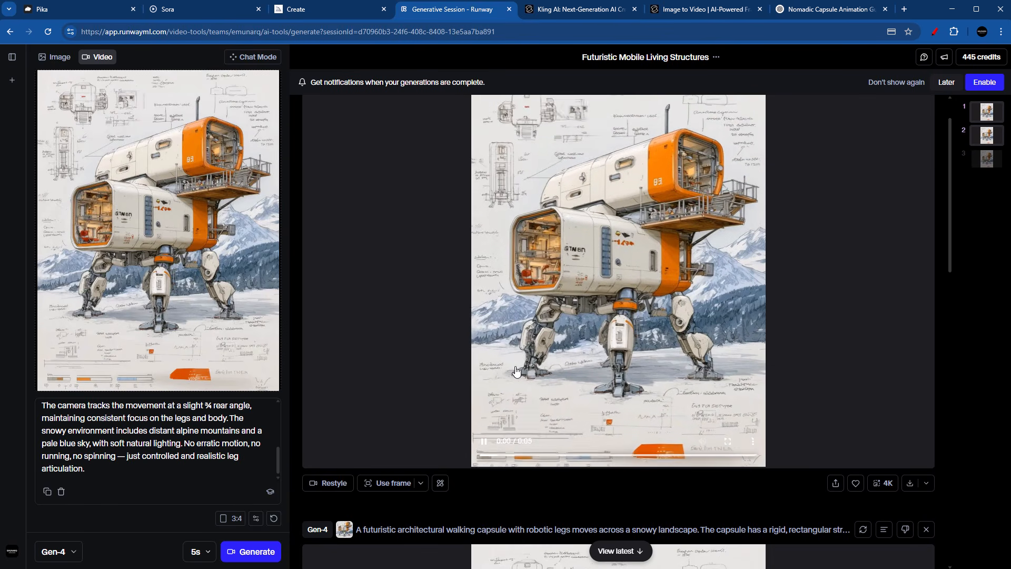
{"action": "scroll", "coordinate": [530, 353], "scroll_direction": "up", "scroll_amount": 1}
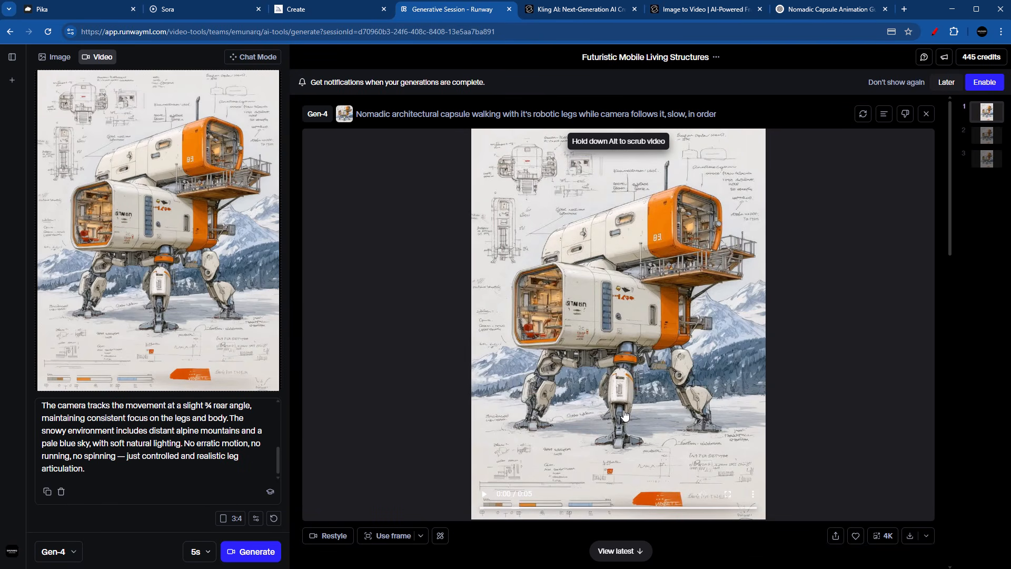
{"action": "scroll", "coordinate": [624, 416], "scroll_direction": "down", "scroll_amount": 3}
{"action": "scroll", "coordinate": [596, 416], "scroll_direction": "up", "scroll_amount": 3}
{"action": "scroll", "coordinate": [600, 451], "scroll_direction": "down", "scroll_amount": 3}
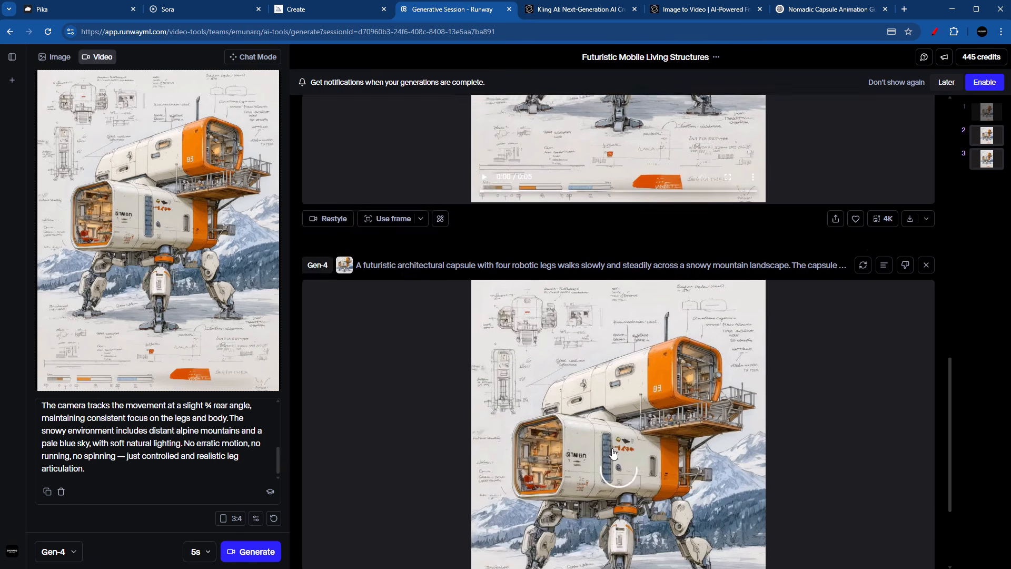
{"action": "scroll", "coordinate": [612, 453], "scroll_direction": "down", "scroll_amount": 3}
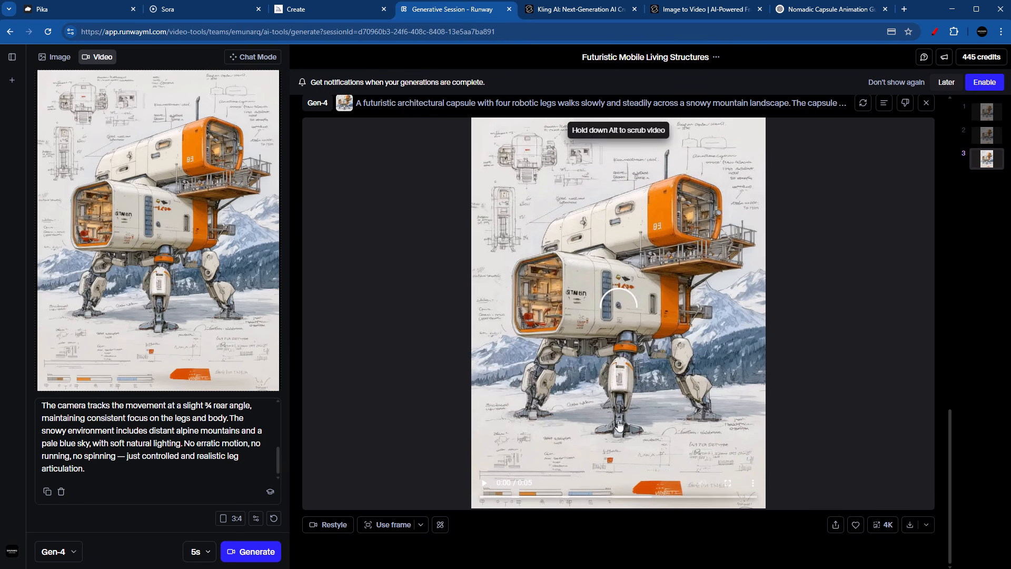
Step: Ask ChatGPT to simplify the prompt and just concentrate on making the capsule walk while camera follows, and copy its simplified Runway prompt
{"action": "left_click", "coordinate": [796, 9]}
{"action": "scroll", "coordinate": [405, 520], "scroll_direction": "down", "scroll_amount": 5}
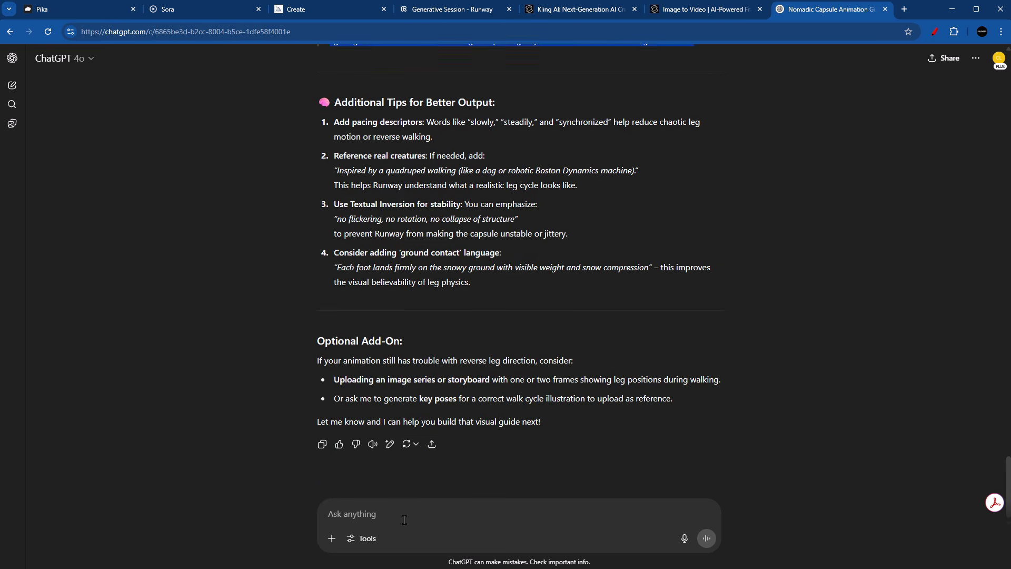
{"action": "left_click", "coordinate": [405, 520]}
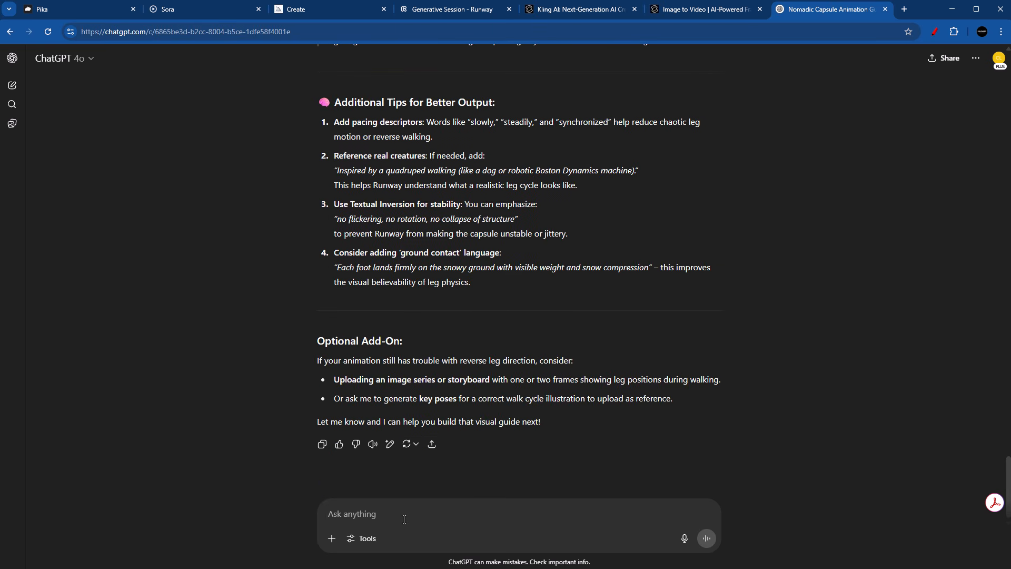
{"action": "type", "text": "please simplify the pro"}
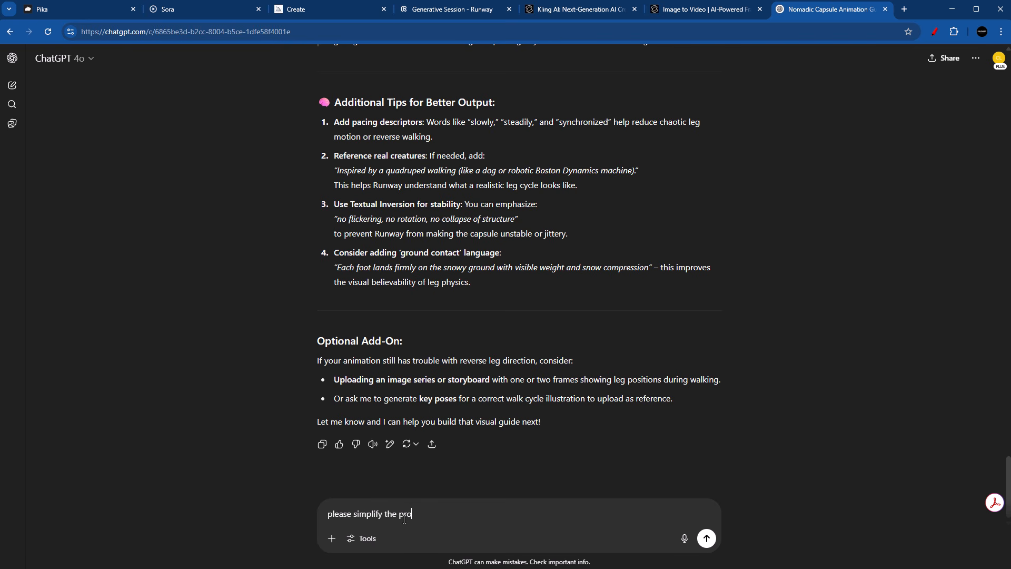
{"action": "type", "text": "mpt and just concentrate on making the capsule walk while camera"}
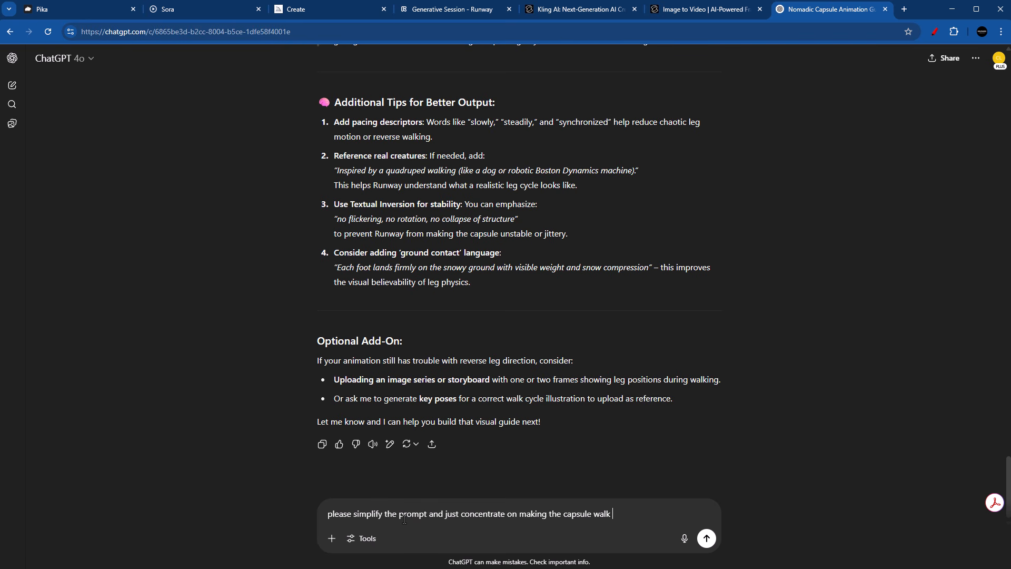
{"action": "type", "text": "follows"}
{"action": "key", "text": "Return"}
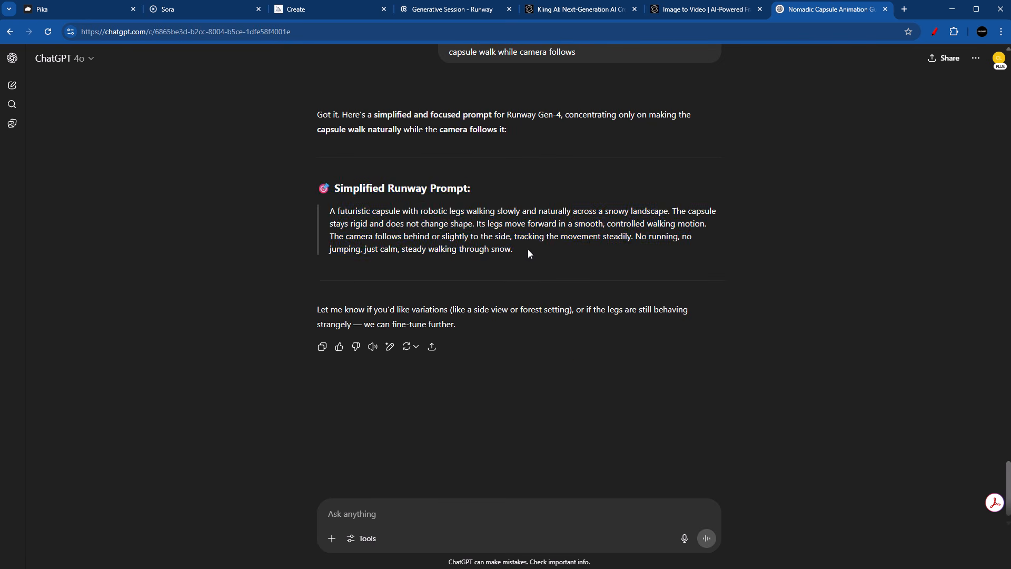
{"action": "left_click_drag", "start_coordinate": [528, 249], "coordinate": [327, 210]}
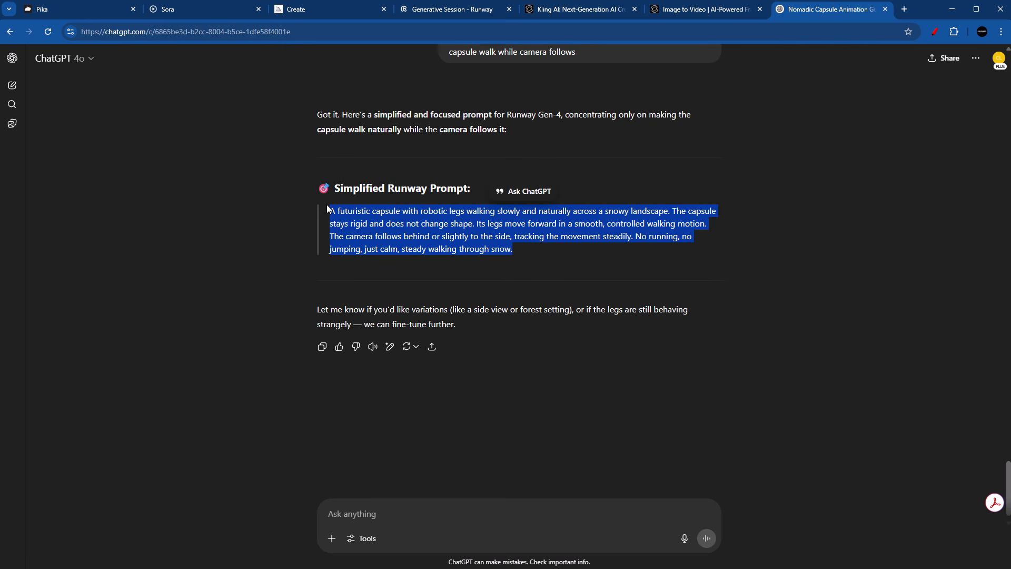
Step: Return to Runway, replace the prompt with ChatGPT's simplified text and generate a 5-second Gen-4 video
{"action": "left_click", "coordinate": [397, 9]}
{"action": "left_click_drag", "start_coordinate": [88, 470], "coordinate": [44, 404]}
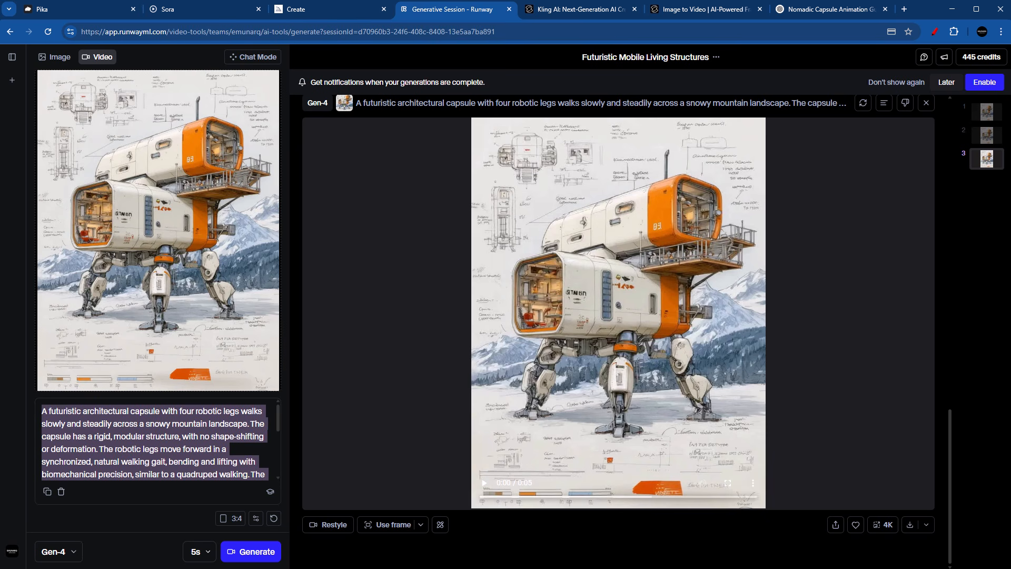
{"action": "type", "text": "A futuristic capsule with robotic legs walking steadily and naturally across a snowy landscape. The capsule stays rigid and does not change shape. Its legs move forward in a smooth, controlled walking motion. The camera follows behind or slightly to the side, tracking the movement steadily. No running, no jumping, just calm, steady walking through snow."}
{"action": "left_click", "coordinate": [251, 551]}
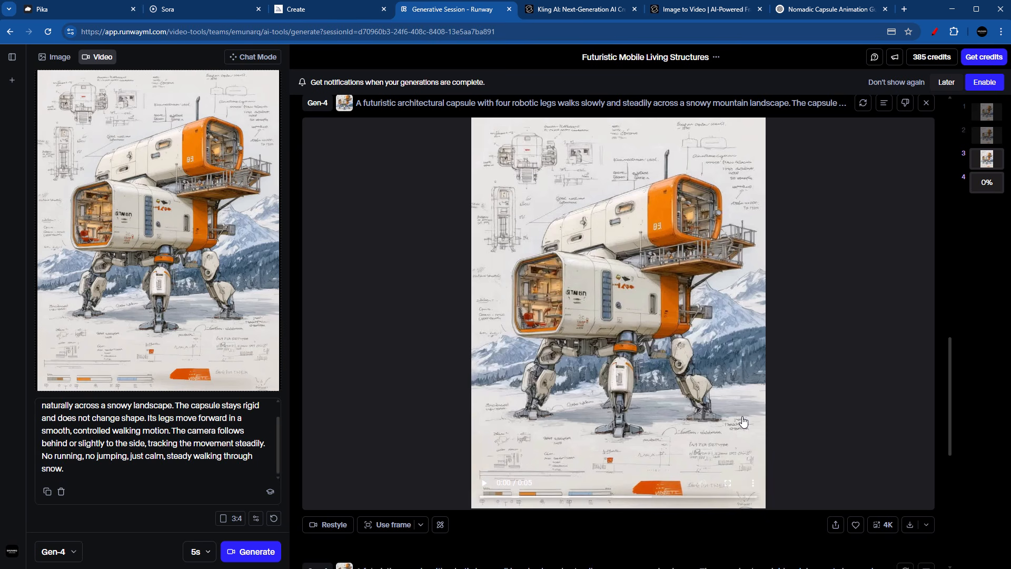
{"action": "scroll", "coordinate": [742, 420], "scroll_direction": "down", "scroll_amount": 6}
{"action": "scroll", "coordinate": [743, 420], "scroll_direction": "up", "scroll_amount": 6}
{"action": "scroll", "coordinate": [742, 420], "scroll_direction": "down", "scroll_amount": 4}
{"action": "scroll", "coordinate": [742, 421], "scroll_direction": "up", "scroll_amount": 2}
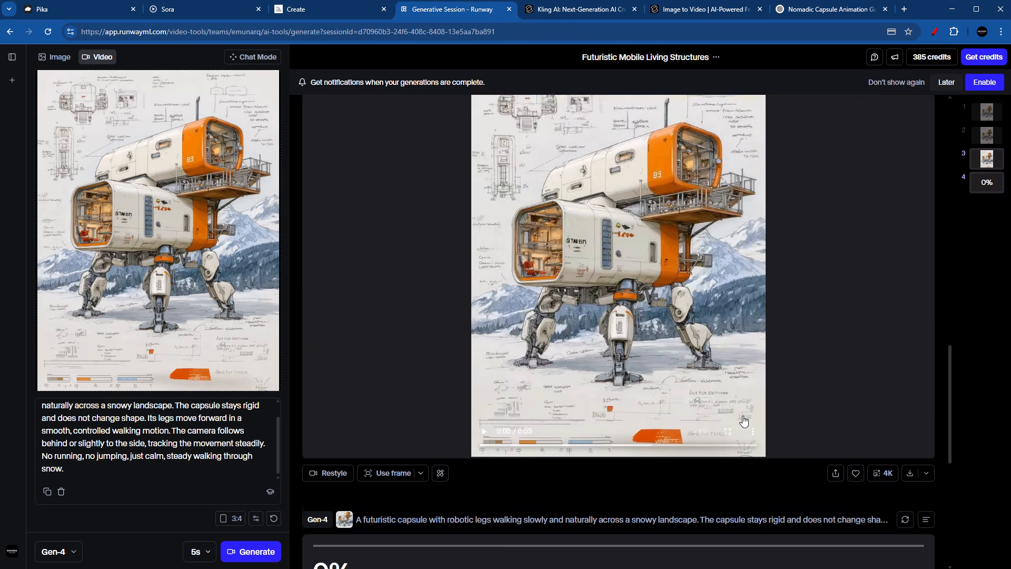
{"action": "scroll", "coordinate": [684, 384], "scroll_direction": "down", "scroll_amount": 6}
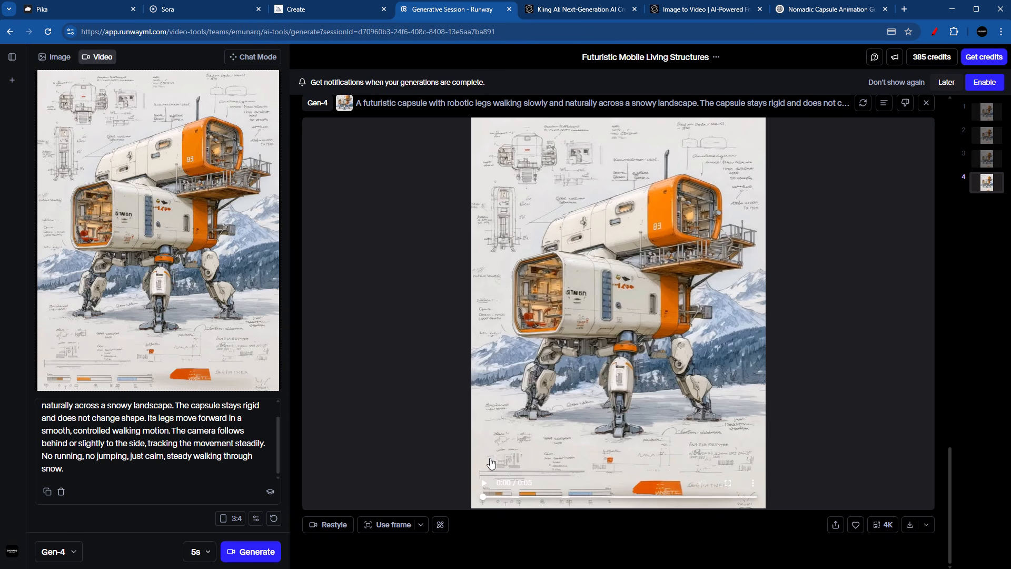
Step: Play the video made with the simplified prompt and compare it with the earlier Runway results
{"action": "left_click", "coordinate": [483, 491]}
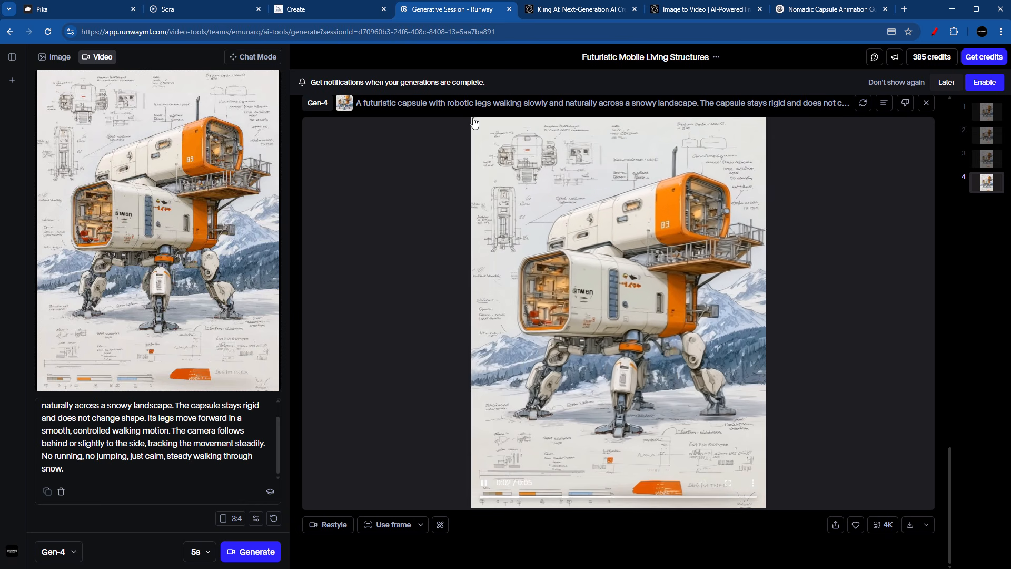
{"action": "scroll", "coordinate": [266, 404], "scroll_direction": "up", "scroll_amount": 2}
{"action": "scroll", "coordinate": [141, 461], "scroll_direction": "down", "scroll_amount": 2}
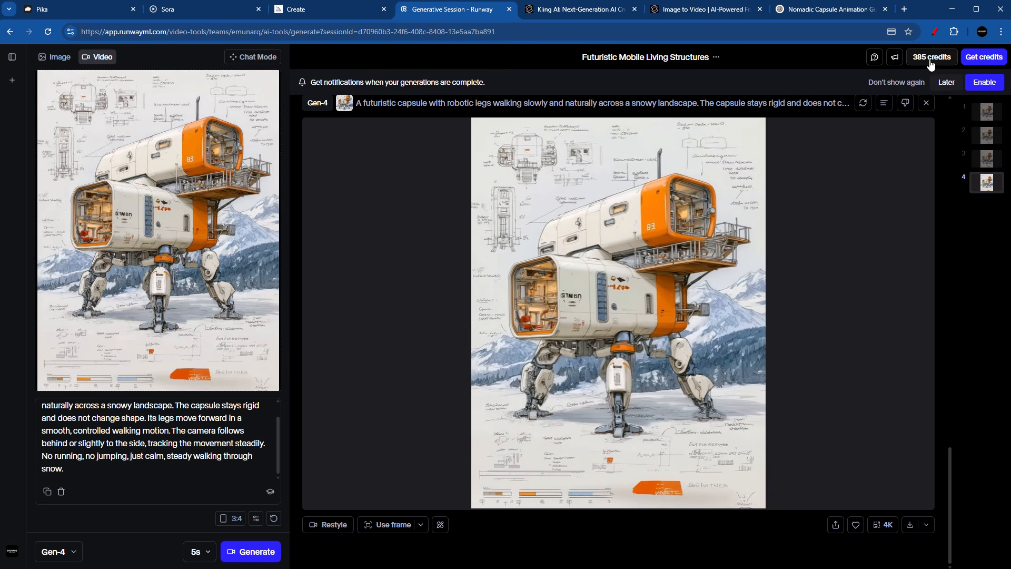
{"action": "scroll", "coordinate": [743, 342], "scroll_direction": "up", "scroll_amount": 15}
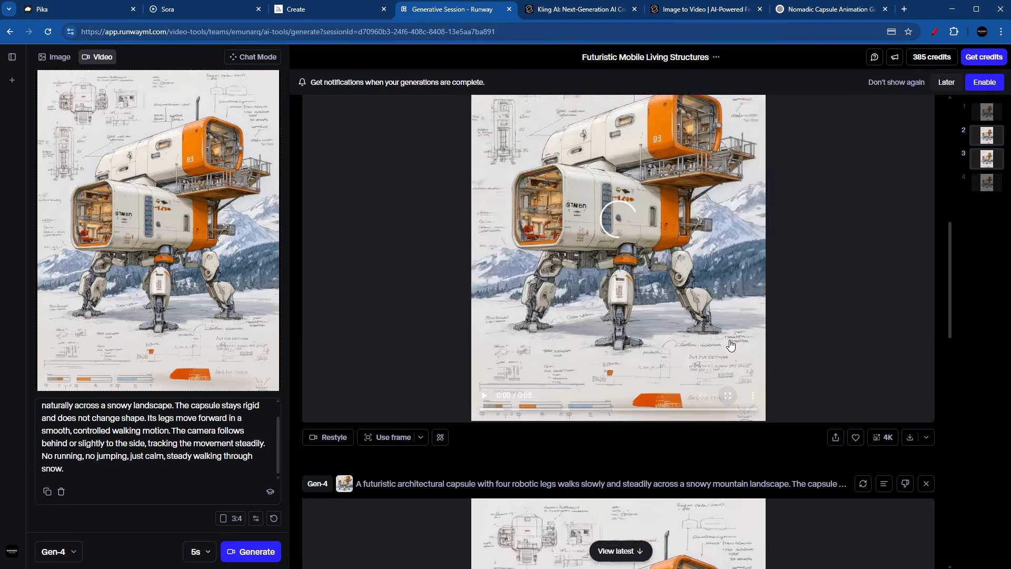
{"action": "scroll", "coordinate": [743, 341], "scroll_direction": "down", "scroll_amount": 15}
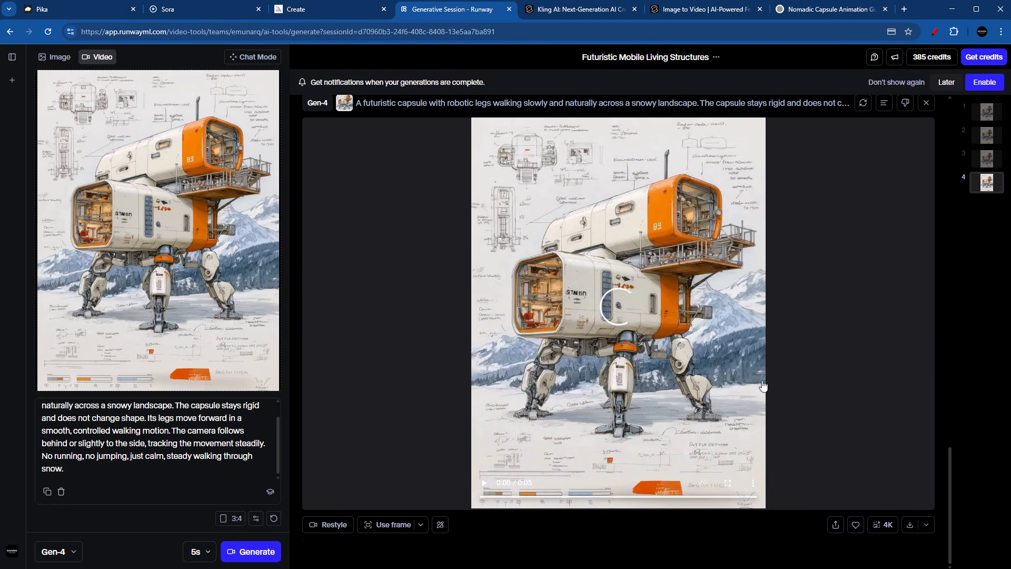
{"action": "left_click", "coordinate": [484, 483]}
Step: Switch to Kling AI, enter its creation workspace and open the image-to-video generator
{"action": "key", "text": "ctrl+Tab"}
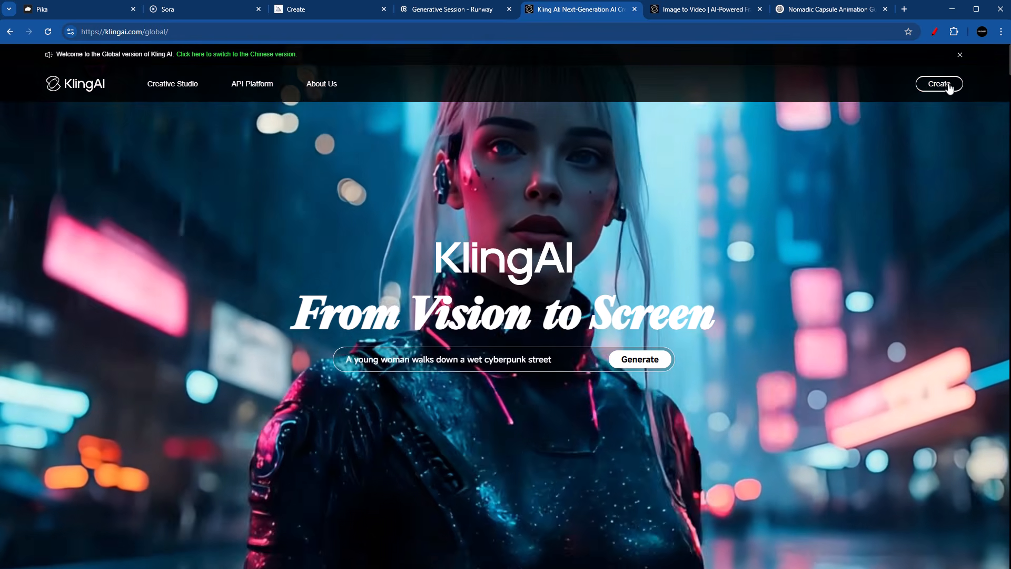
{"action": "left_click", "coordinate": [923, 85]}
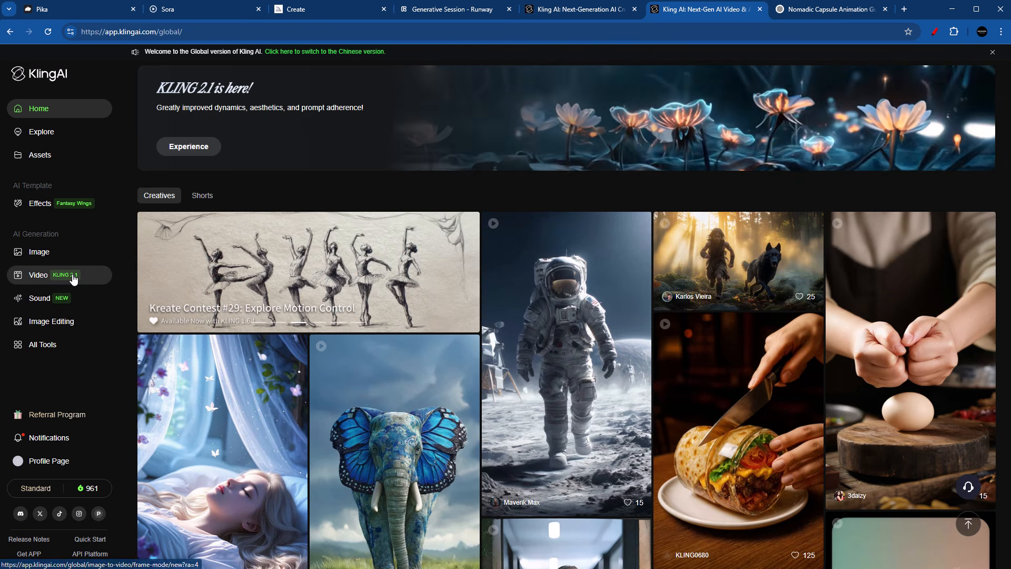
{"action": "left_click", "coordinate": [55, 277]}
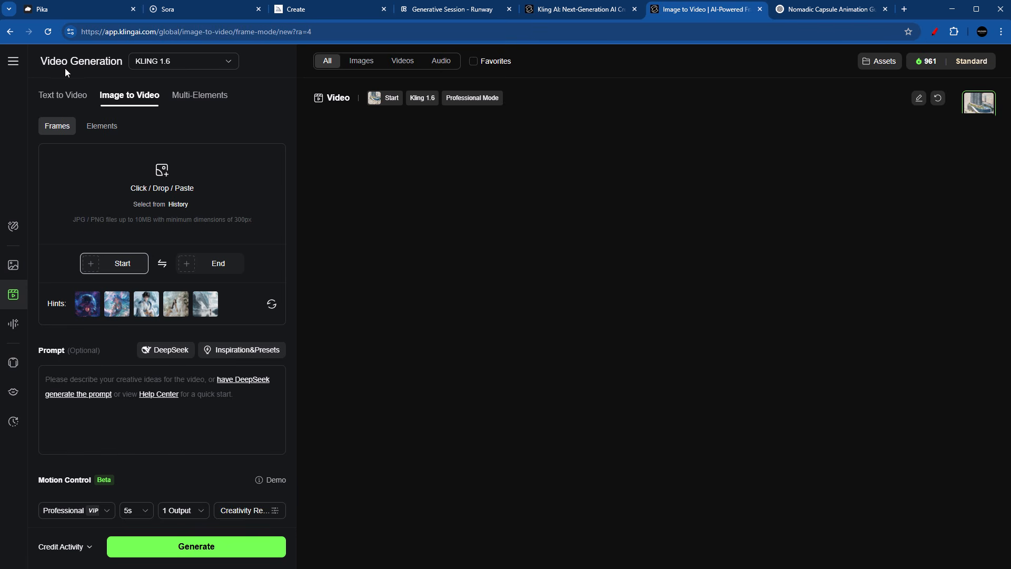
Step: Review the available Kling video models and choose KLING 1.6
{"action": "left_click", "coordinate": [209, 62]}
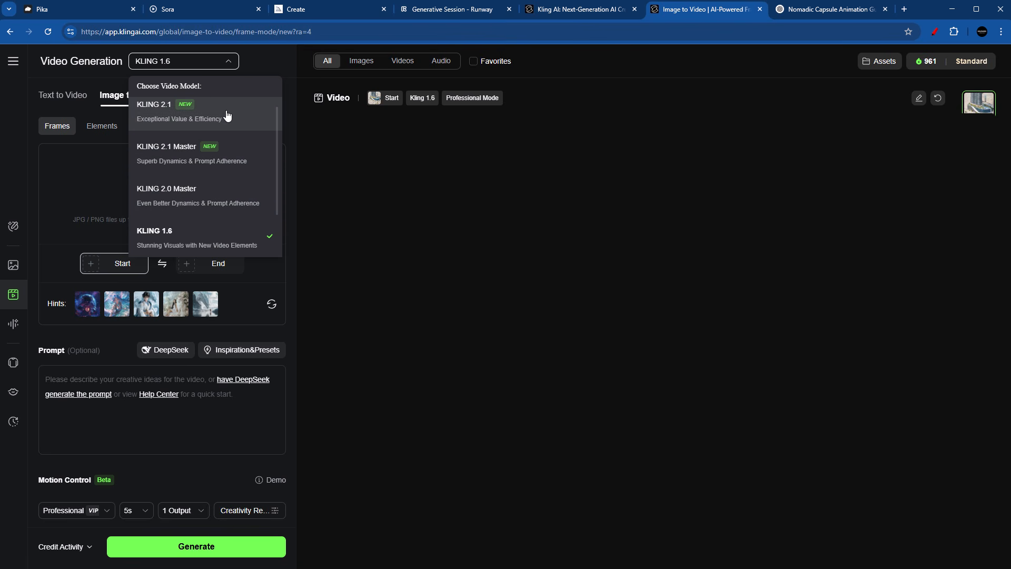
{"action": "scroll", "coordinate": [232, 137], "scroll_direction": "down", "scroll_amount": 3}
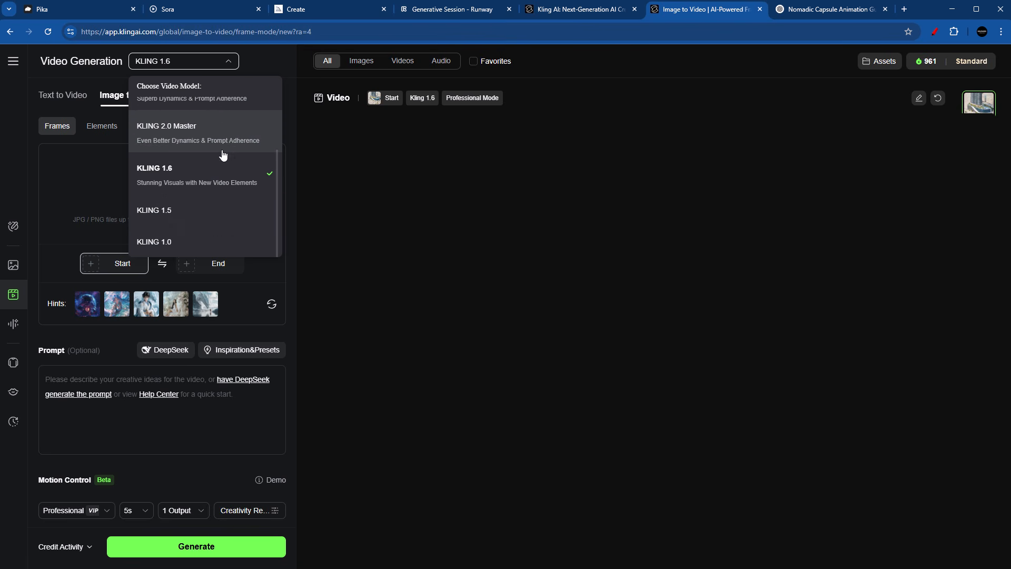
{"action": "scroll", "coordinate": [234, 150], "scroll_direction": "up", "scroll_amount": 3}
{"action": "scroll", "coordinate": [234, 148], "scroll_direction": "down", "scroll_amount": 1}
{"action": "scroll", "coordinate": [233, 148], "scroll_direction": "up", "scroll_amount": 1}
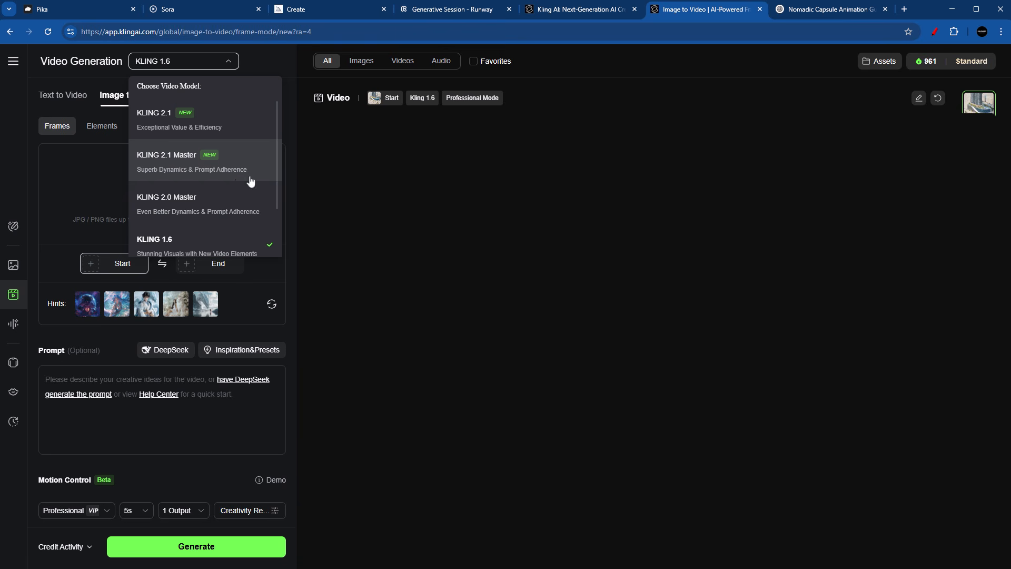
{"action": "scroll", "coordinate": [174, 176], "scroll_direction": "down", "scroll_amount": 2}
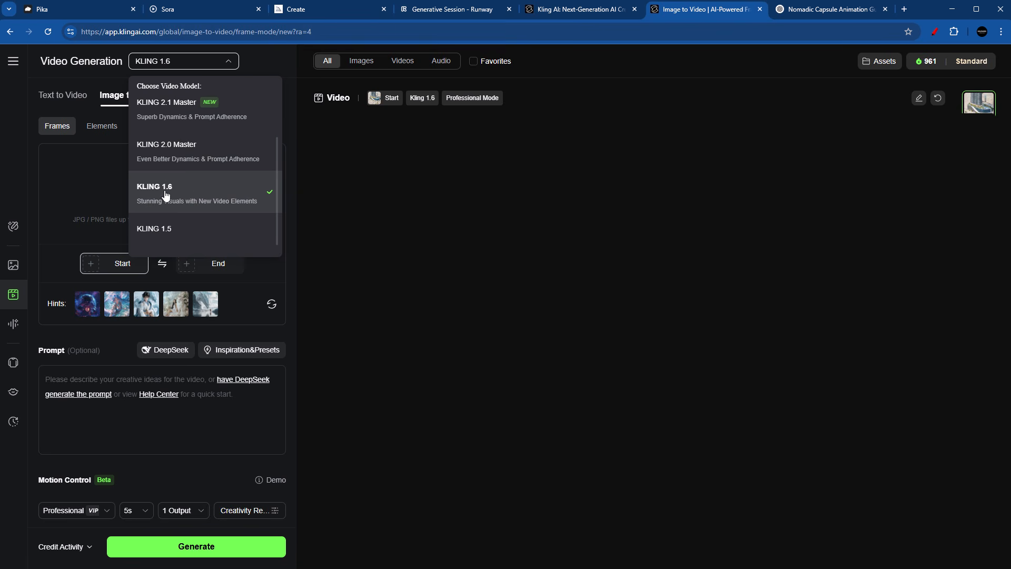
{"action": "left_click", "coordinate": [191, 196]}
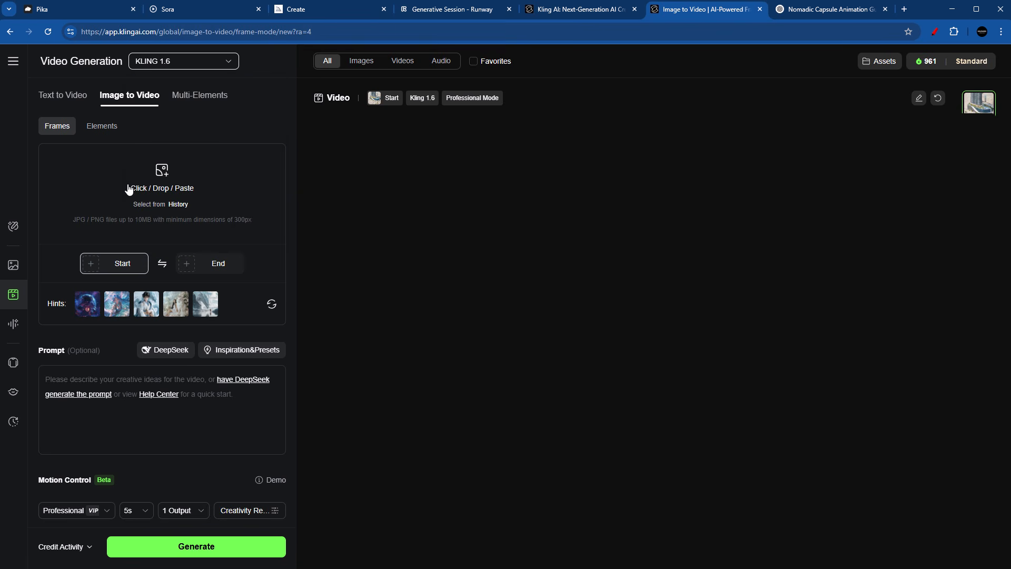
Step: Upload the capsule image as Kling's start frame, copy the short walking prompt from Pika's library and paste it as the prompt
{"action": "left_click", "coordinate": [163, 189]}
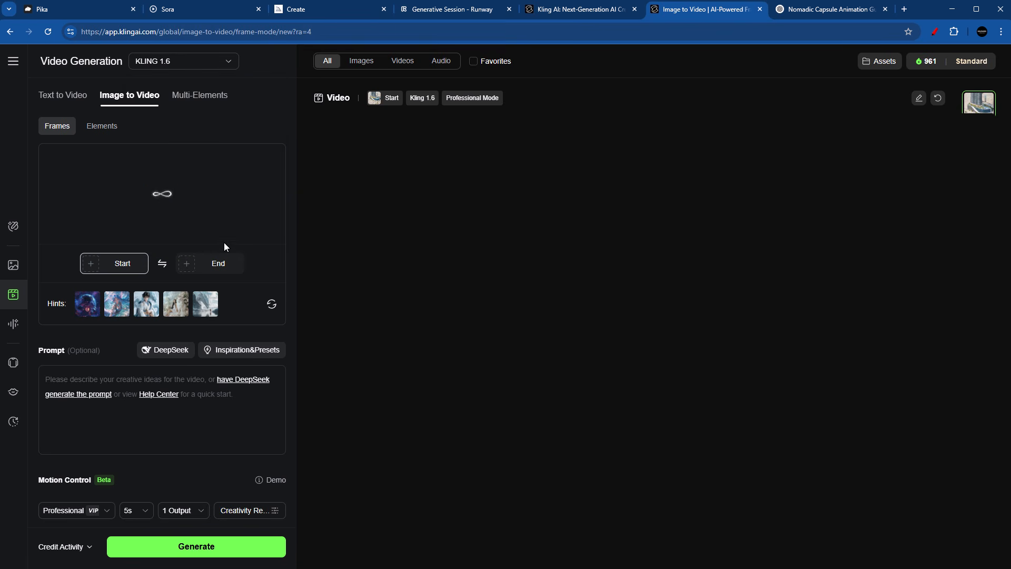
{"action": "left_click", "coordinate": [121, 381]}
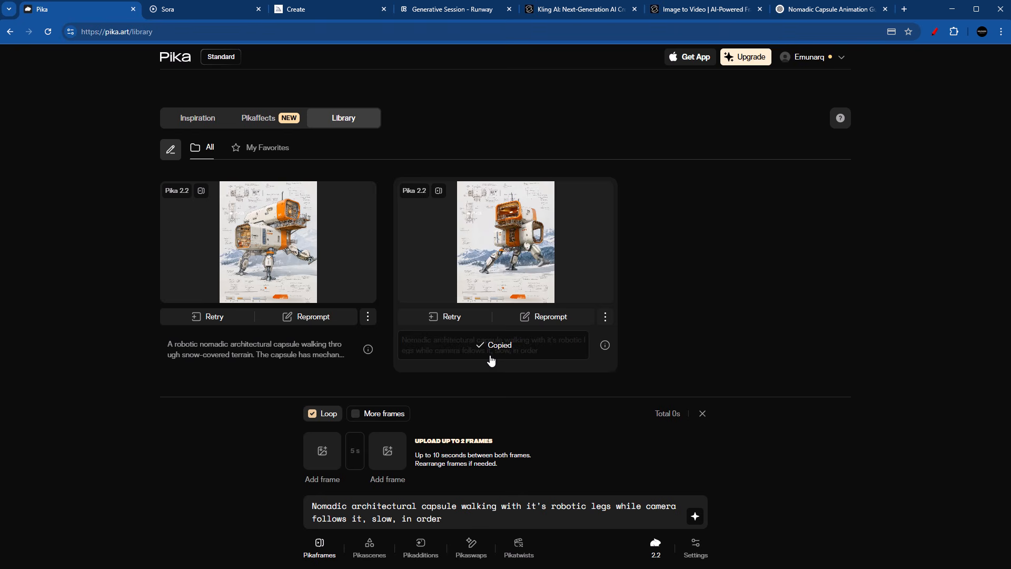
{"action": "left_click", "coordinate": [696, 9]}
{"action": "type", "text": "Nomadic architectural capsule walking with it's robotic legs while camera follows it, slow, in order"}
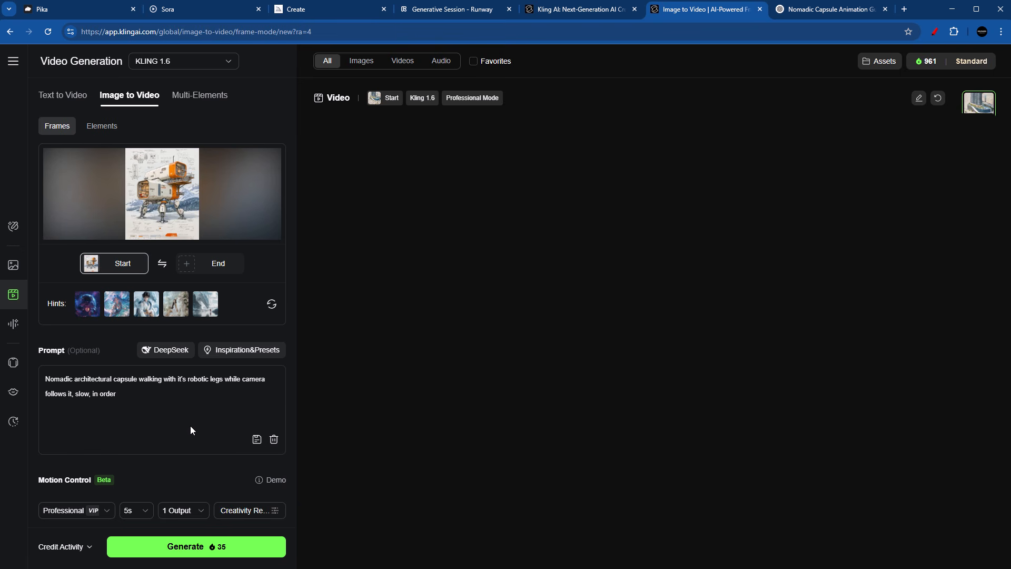
{"action": "left_click", "coordinate": [171, 391]}
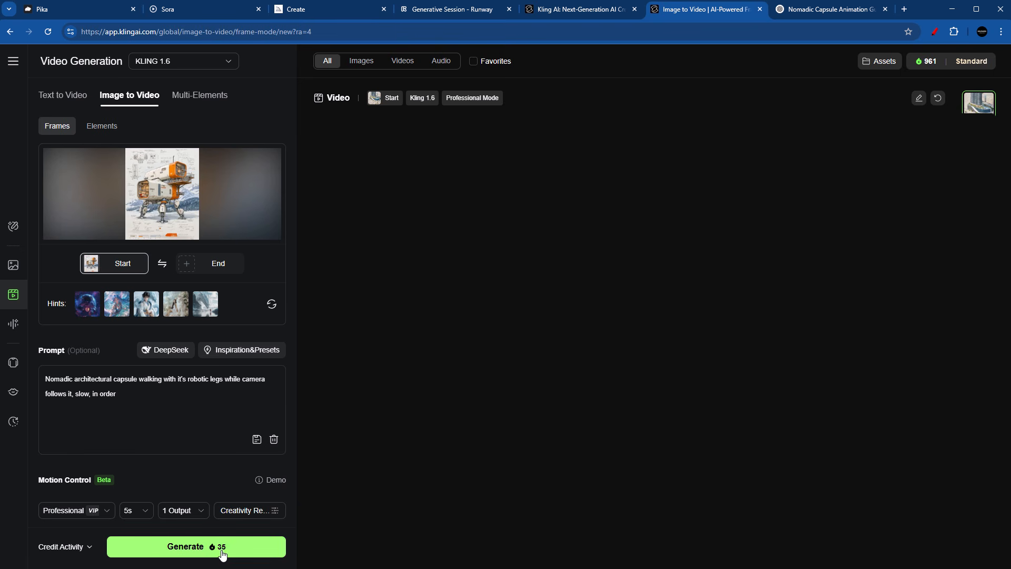
Step: Check the generated videos in the Runway session again and return to the Kling AI image-to-video page
{"action": "left_click", "coordinate": [458, 13]}
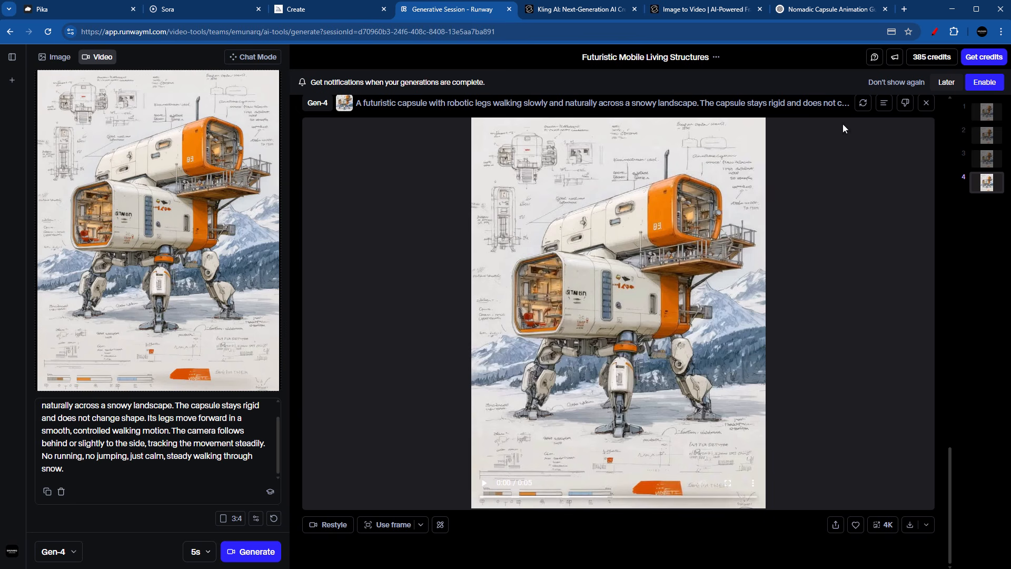
{"action": "scroll", "coordinate": [845, 129], "scroll_direction": "up", "scroll_amount": 3}
{"action": "scroll", "coordinate": [845, 129], "scroll_direction": "down", "scroll_amount": 3}
{"action": "left_click", "coordinate": [711, 12]}
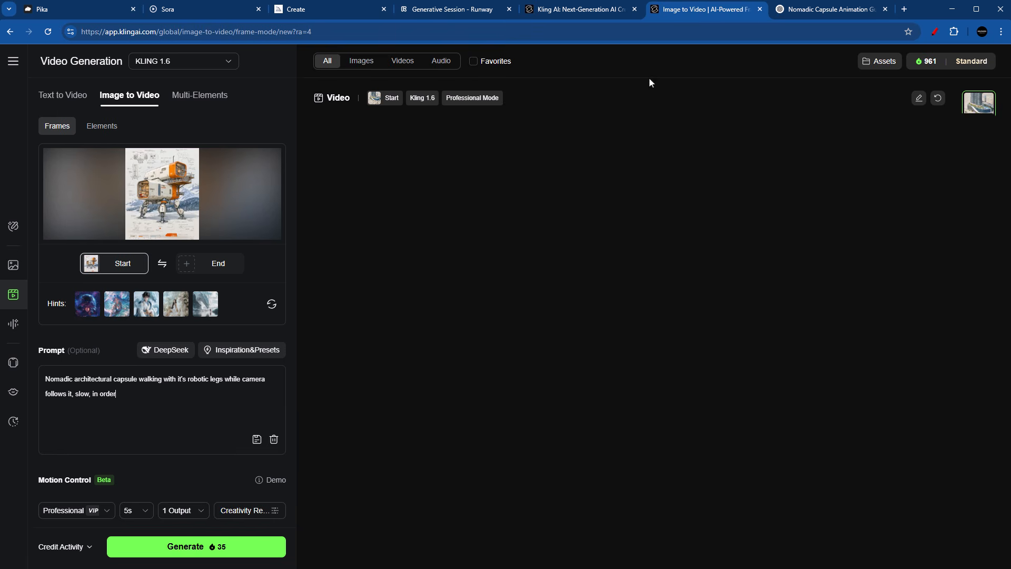
Step: Generate the capsule video with KLING 1.6 and view the monthly prices of Kling's membership plans
{"action": "left_click", "coordinate": [207, 547]}
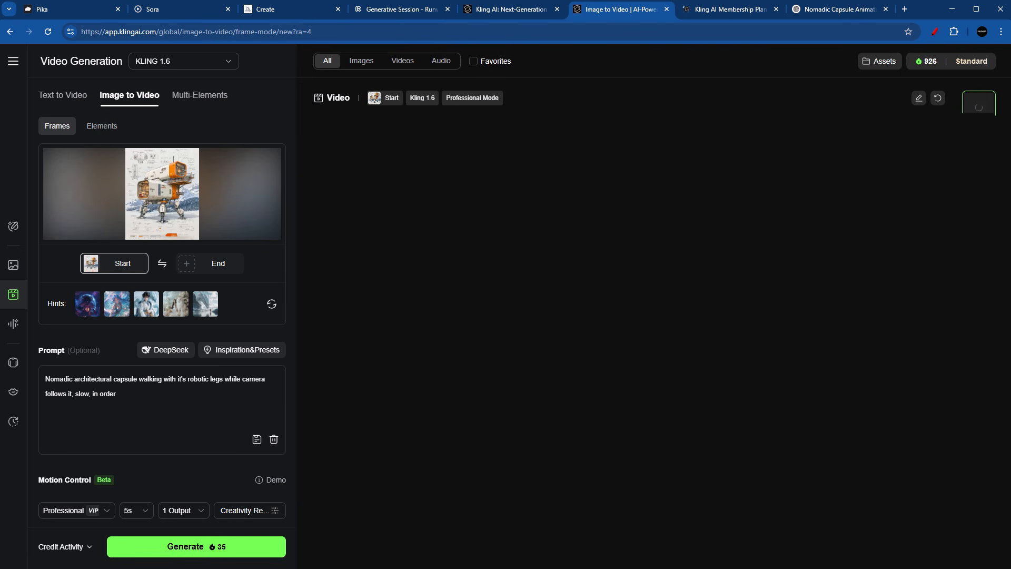
{"action": "left_click", "coordinate": [721, 10]}
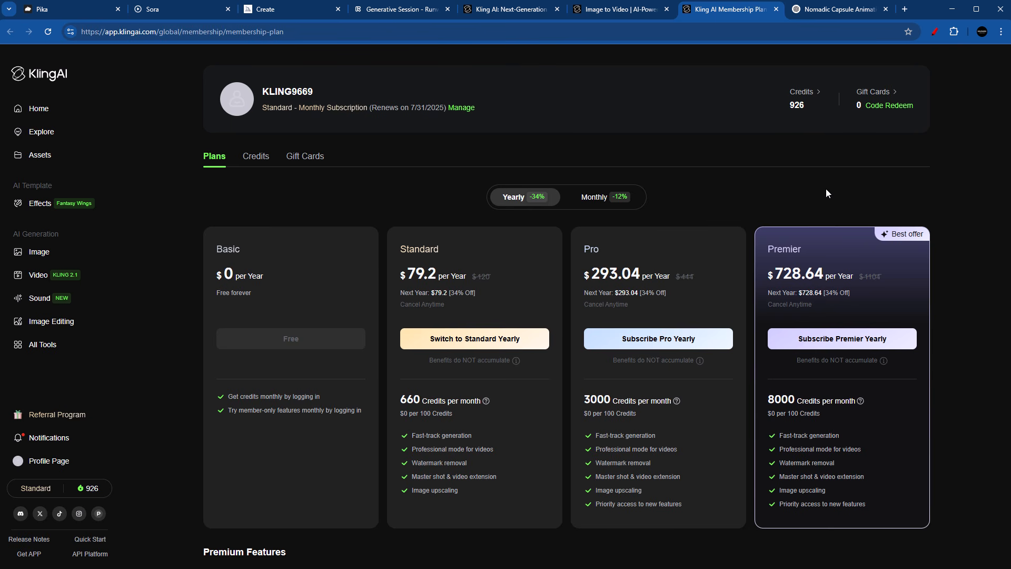
{"action": "left_click", "coordinate": [600, 196]}
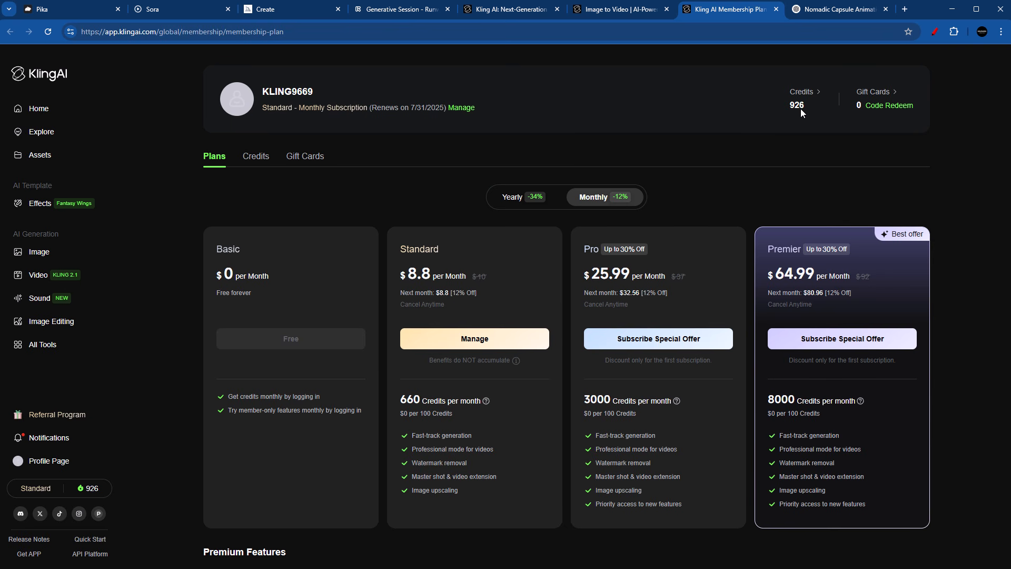
Step: Return to the image-to-video page and play the video generated from the nomadic capsule prompt
{"action": "key", "text": "ctrl+shift+Tab"}
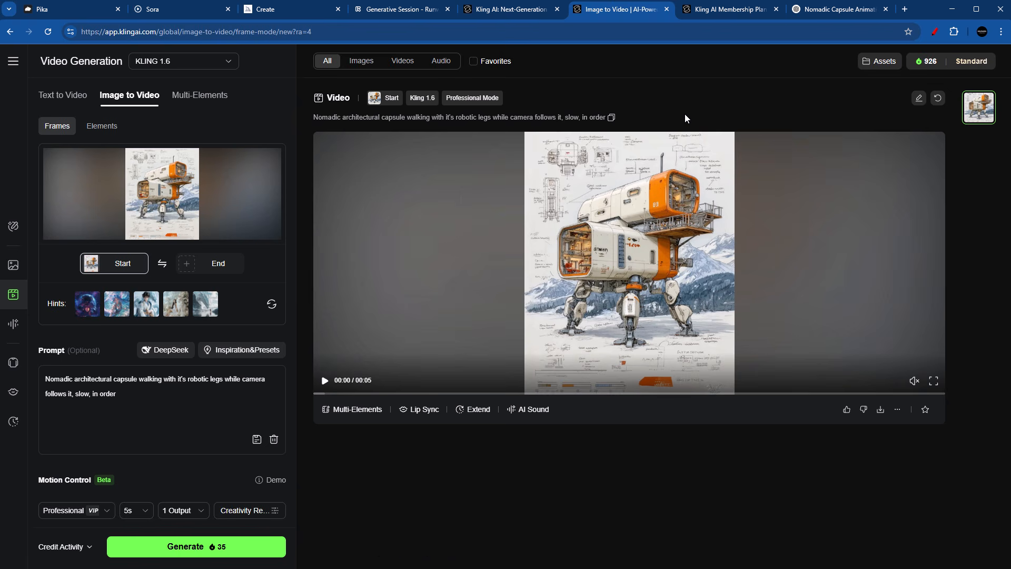
{"action": "left_click", "coordinate": [324, 380]}
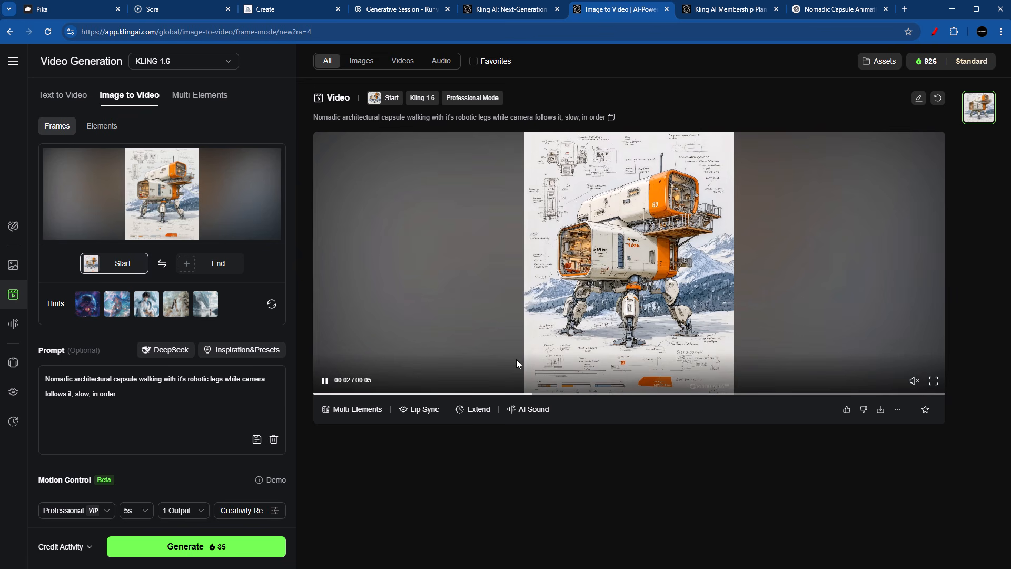
{"action": "left_click", "coordinate": [359, 360]}
Step: Replace the prompt with "robotic legs walking, camera follows", generate a KLING 1.6 video and play it
{"action": "triple_click", "coordinate": [114, 399]}
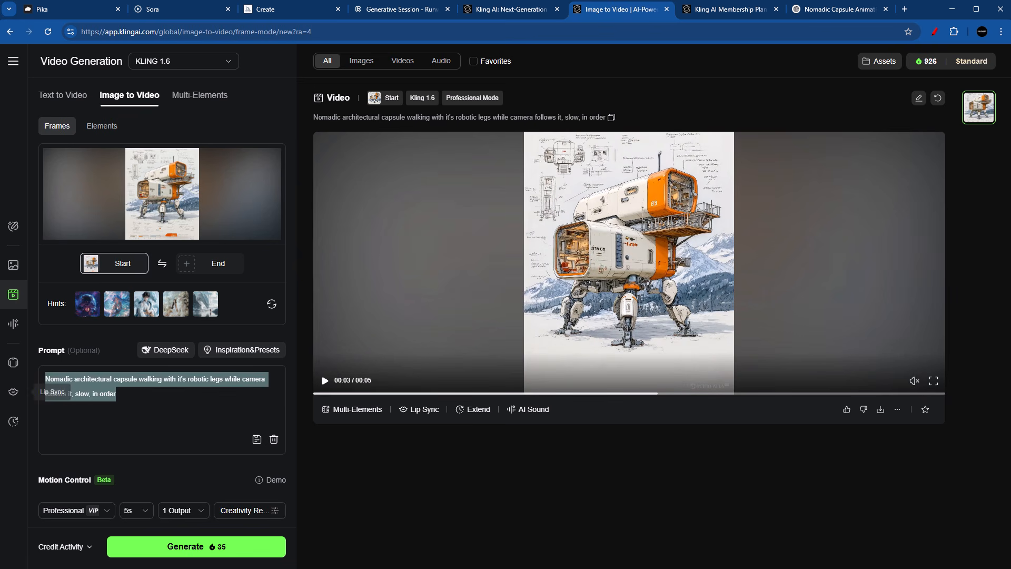
{"action": "type", "text": "robotic legs walking, camera follows"}
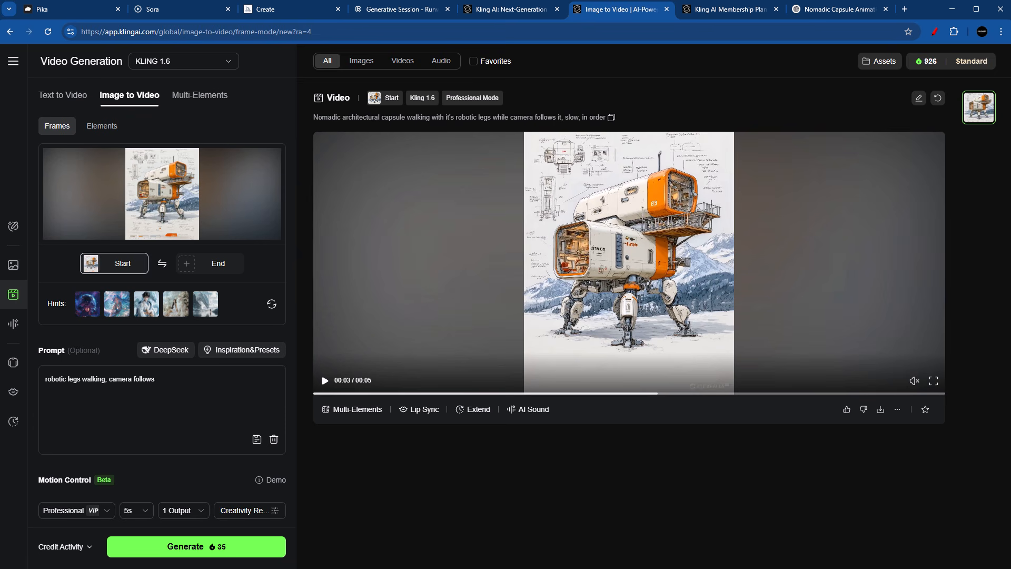
{"action": "left_click_drag", "start_coordinate": [183, 377], "coordinate": [18, 375]}
{"action": "left_click", "coordinate": [199, 409]}
{"action": "scroll", "coordinate": [199, 413], "scroll_direction": "down", "scroll_amount": 3}
{"action": "scroll", "coordinate": [199, 417], "scroll_direction": "up", "scroll_amount": 3}
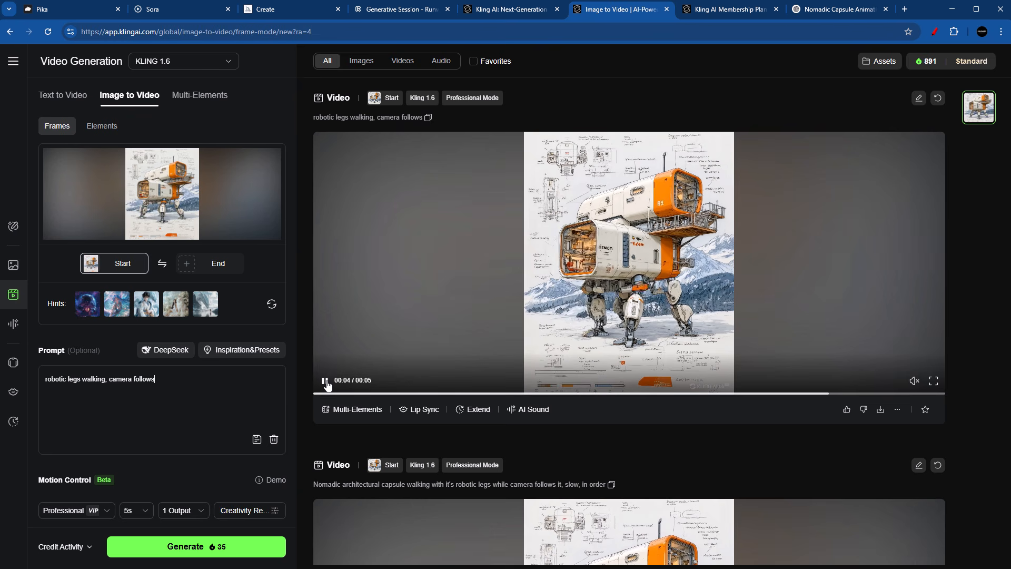
{"action": "left_click", "coordinate": [325, 381]}
Step: Get a detailed walking prompt for Kling from ChatGPT and generate a KLING 1.6 video with it
{"action": "left_click", "coordinate": [854, 4]}
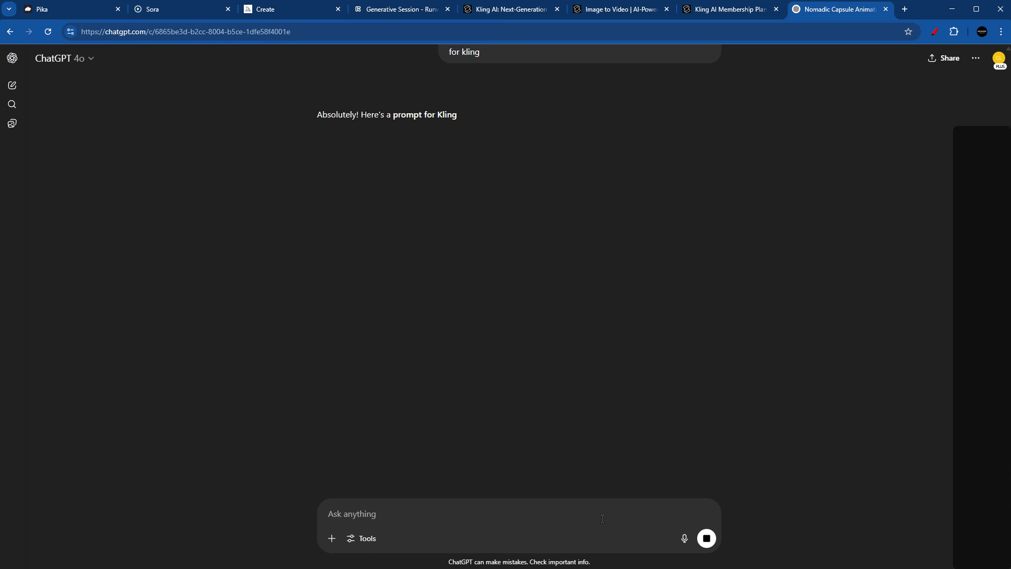
{"action": "left_click_drag", "start_coordinate": [639, 277], "coordinate": [331, 225]}
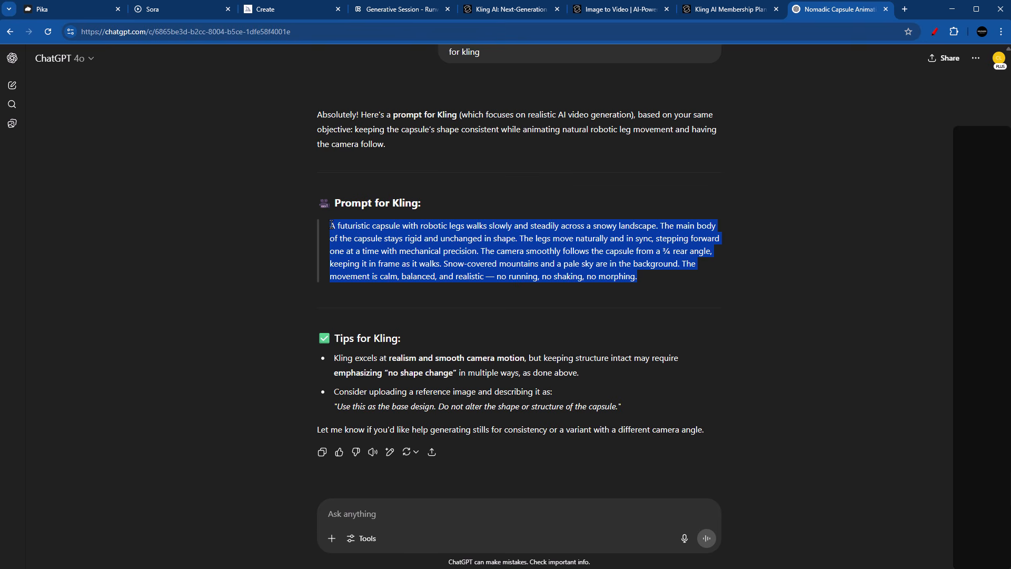
{"action": "left_click", "coordinate": [599, 10]}
{"action": "left_click", "coordinate": [226, 553]}
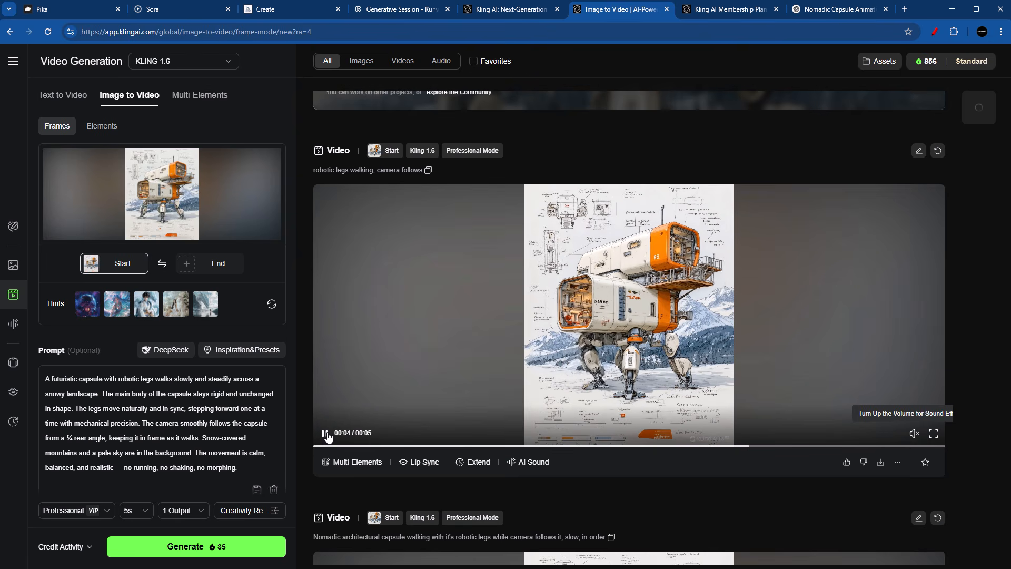
Step: Reuse the prompt "robotic legs walking, camera follows" to generate a video with the KLING 2.1 Master model
{"action": "left_click", "coordinate": [428, 171]}
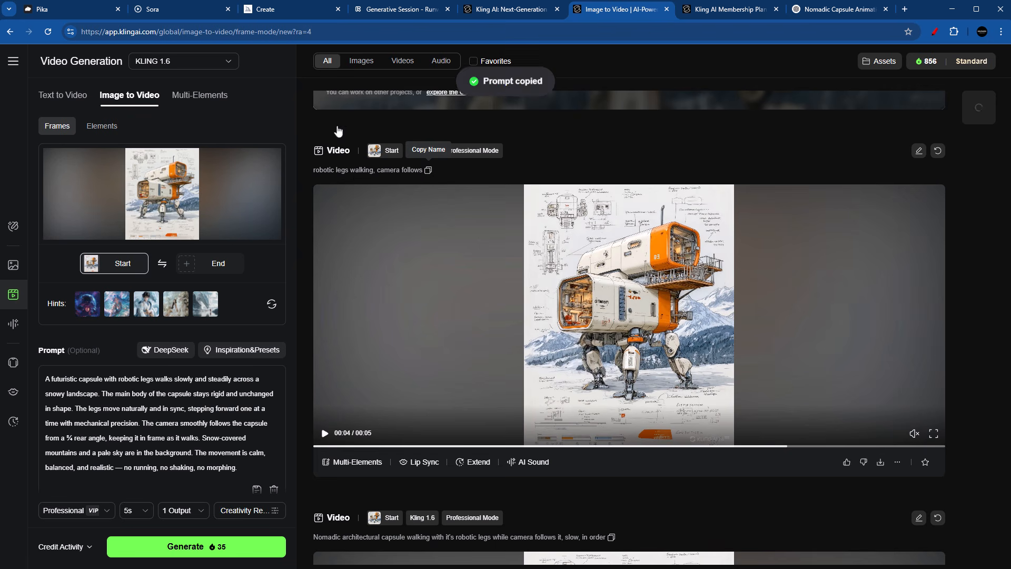
{"action": "left_click", "coordinate": [206, 63]}
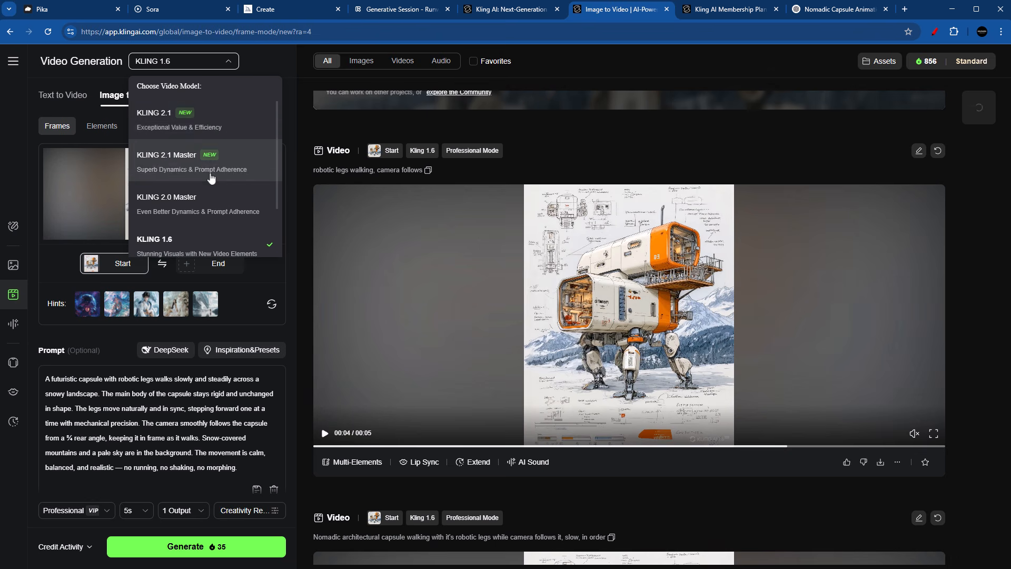
{"action": "left_click", "coordinate": [208, 171]}
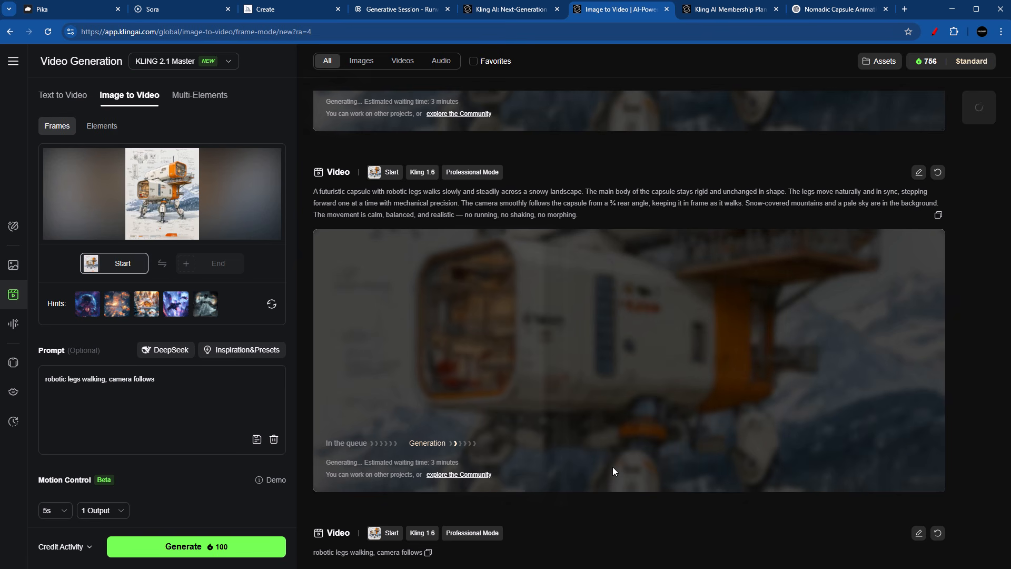
Step: Copy the detailed futuristic capsule prompt from the earlier KLING 1.6 task and generate a KLING 2.1 Master video with it
{"action": "left_click", "coordinate": [938, 217]}
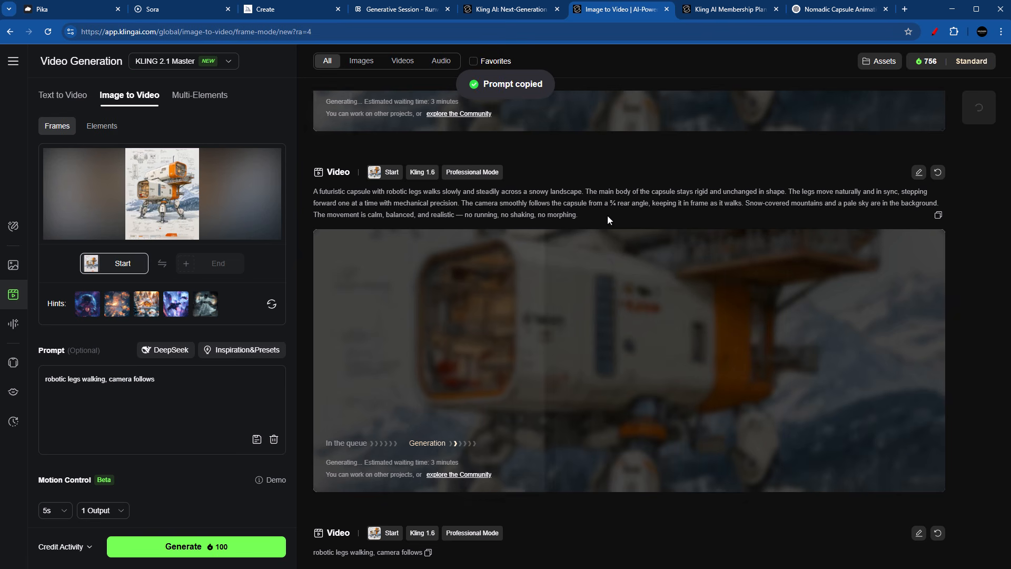
{"action": "left_click_drag", "start_coordinate": [156, 379], "coordinate": [19, 415]}
{"action": "key", "text": "ctrl+v"}
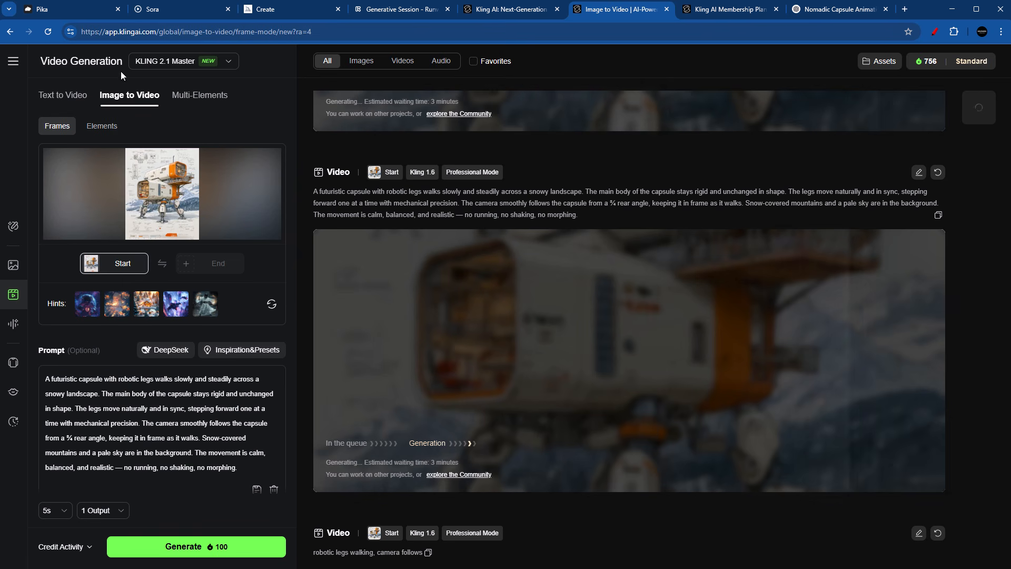
{"action": "left_click", "coordinate": [224, 548]}
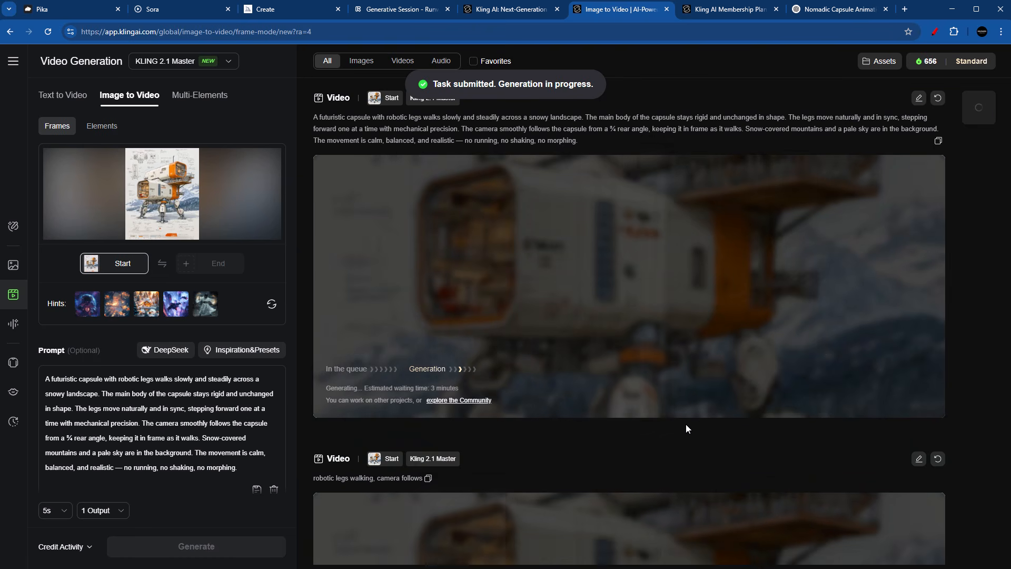
Step: Play the KLING 1.6 video made from the detailed ChatGPT prompt and examine the leg movement
{"action": "scroll", "coordinate": [687, 424], "scroll_direction": "down", "scroll_amount": 4}
{"action": "scroll", "coordinate": [687, 424], "scroll_direction": "up", "scroll_amount": 12}
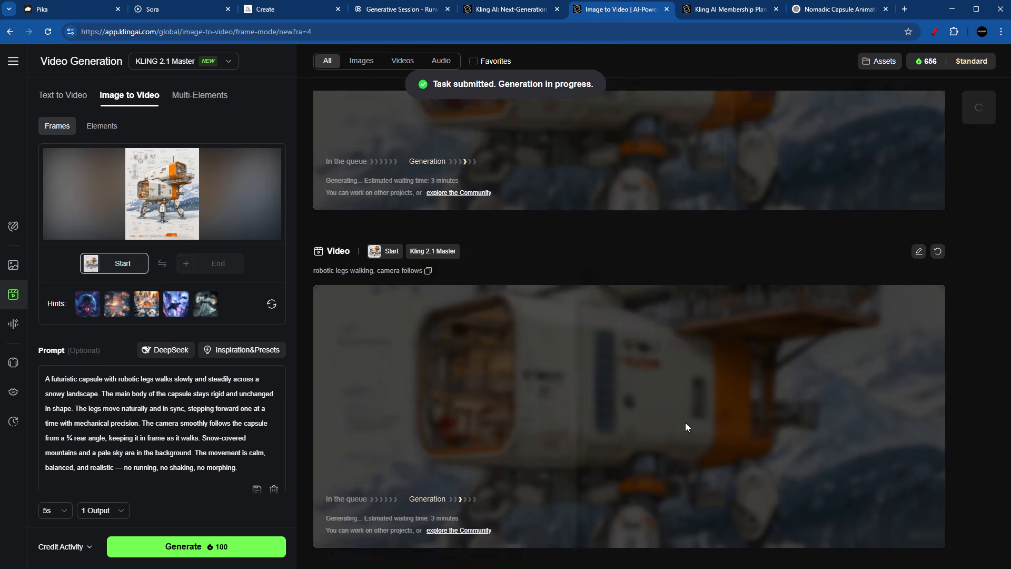
{"action": "scroll", "coordinate": [684, 422], "scroll_direction": "down", "scroll_amount": 8}
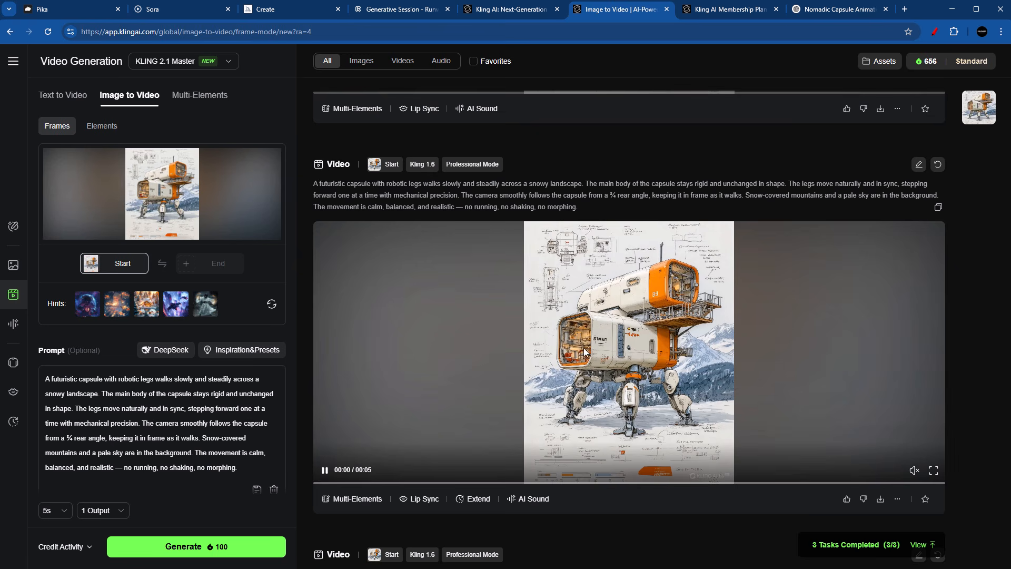
{"action": "left_click", "coordinate": [324, 469]}
{"action": "left_click", "coordinate": [324, 469]}
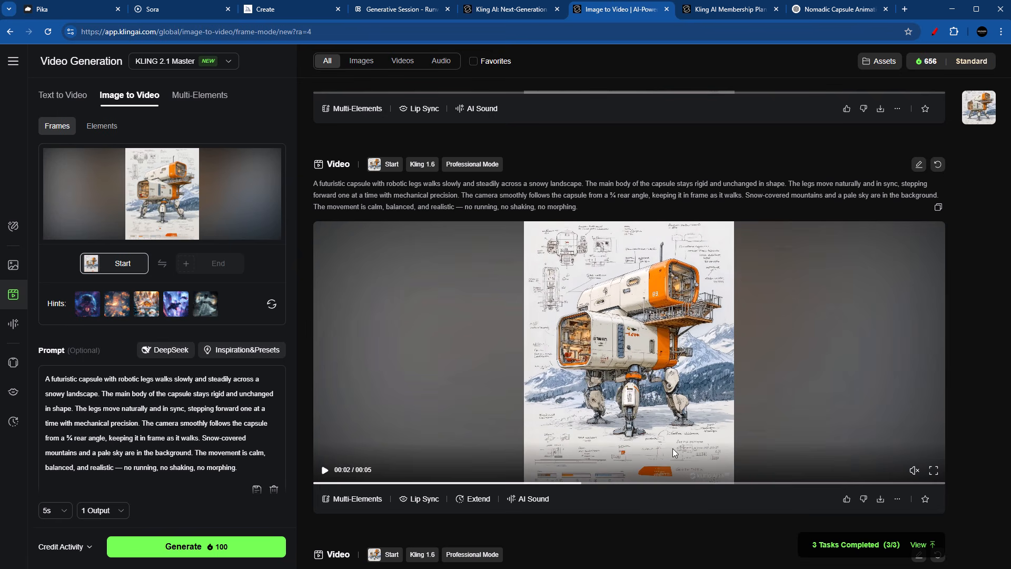
{"action": "left_click", "coordinate": [337, 467]}
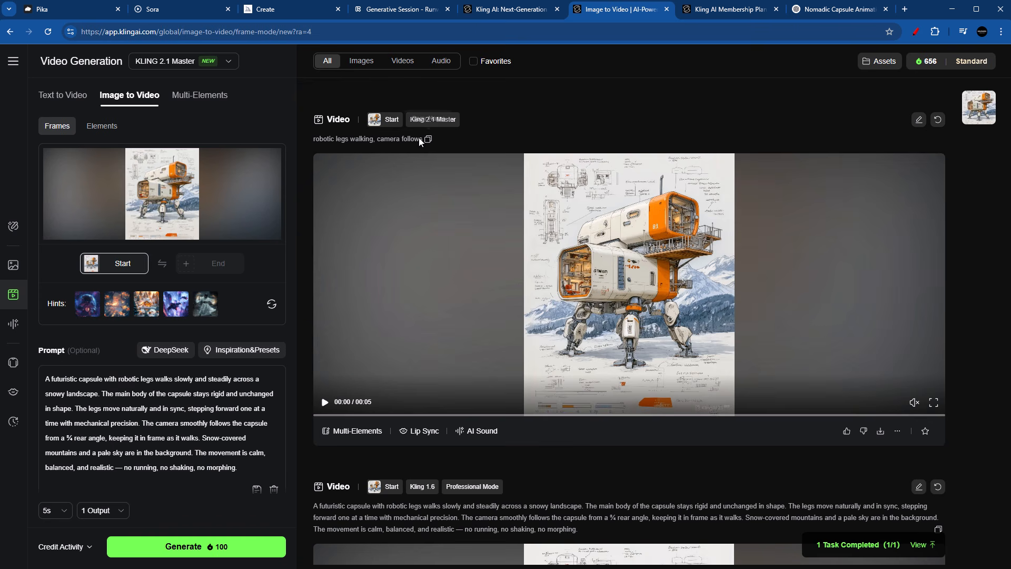
Step: Play the KLING 2.1 Master videos made from the short prompt and the detailed ChatGPT prompt
{"action": "left_click", "coordinate": [321, 401]}
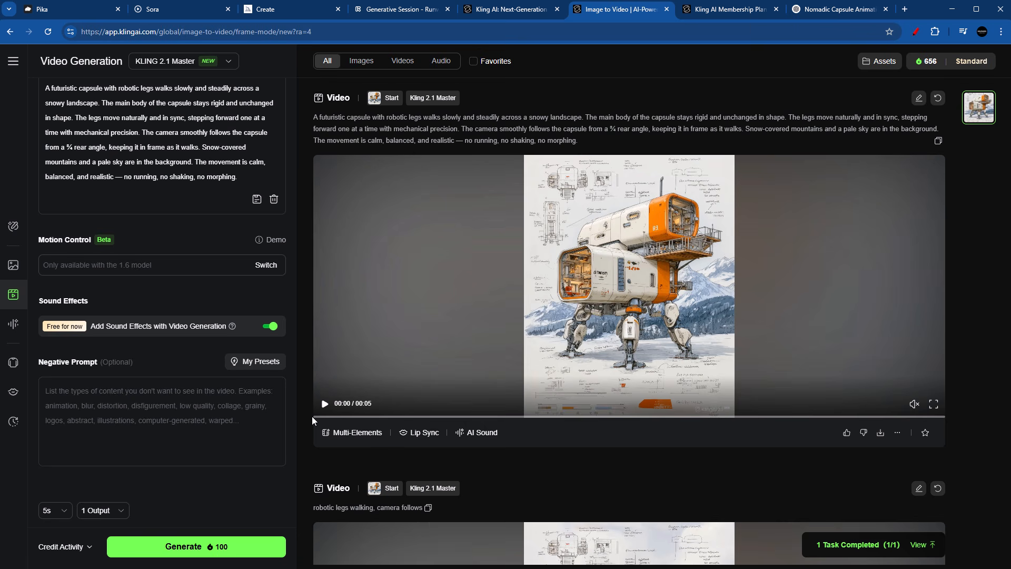
{"action": "left_click", "coordinate": [325, 404]}
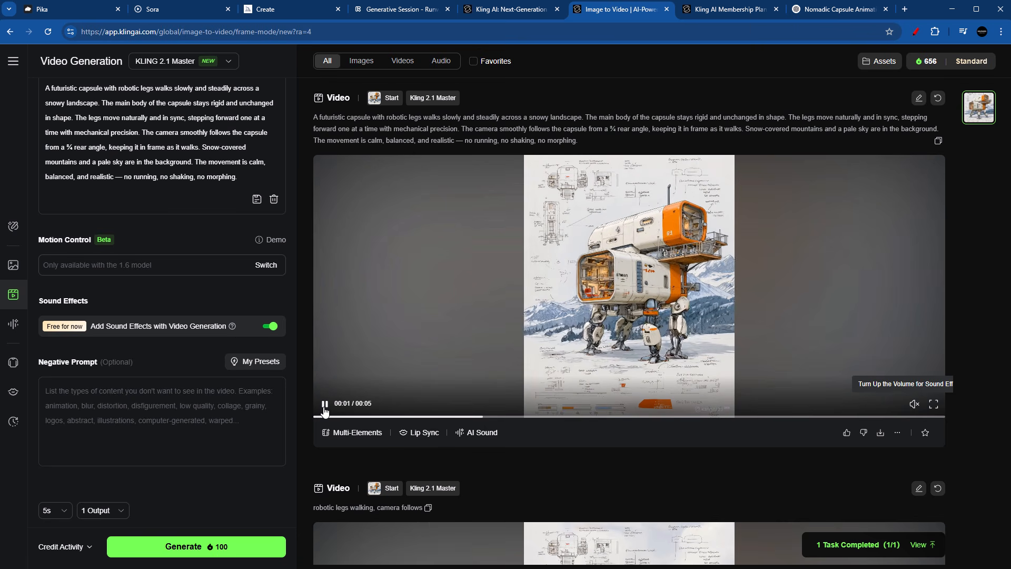